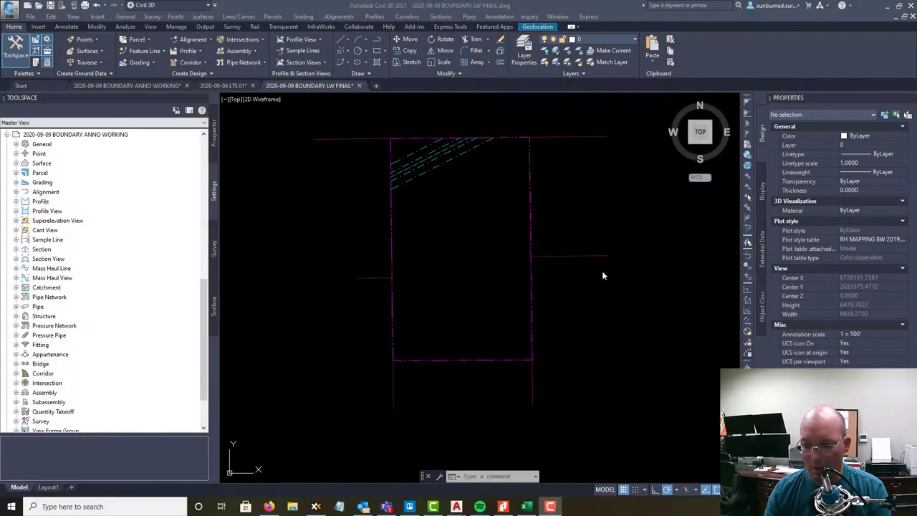
left_click(643, 357)
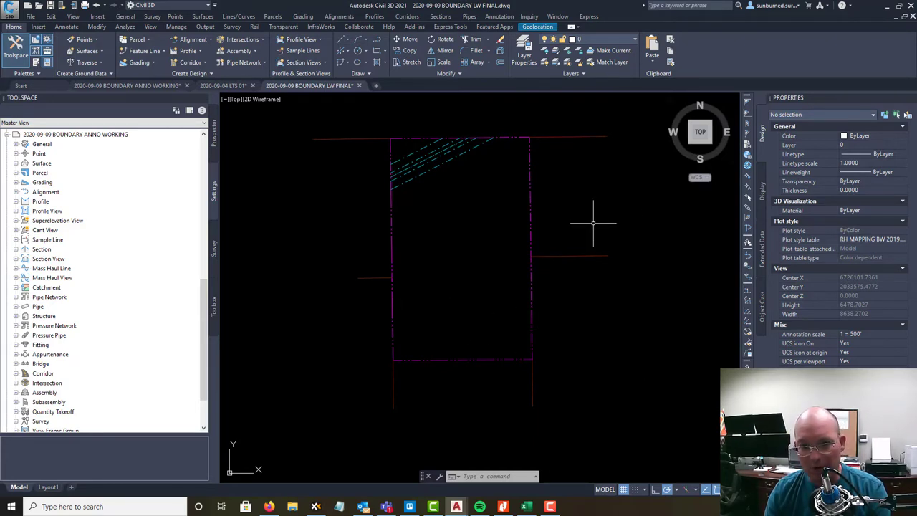
mouse_move(594, 223)
middle_mouse_down()
mouse_move(579, 242)
mouse_move(538, 226)
middle_mouse_up()
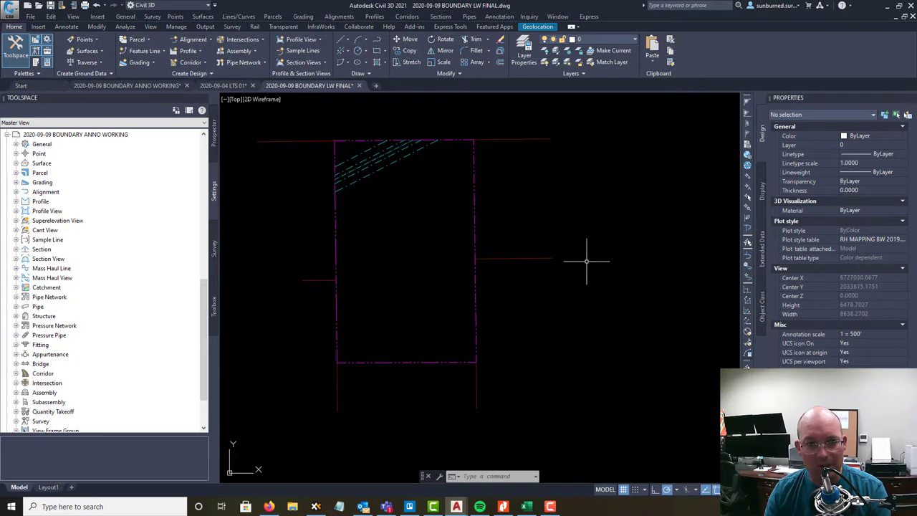
middle_click_drag(586, 309, 583, 308)
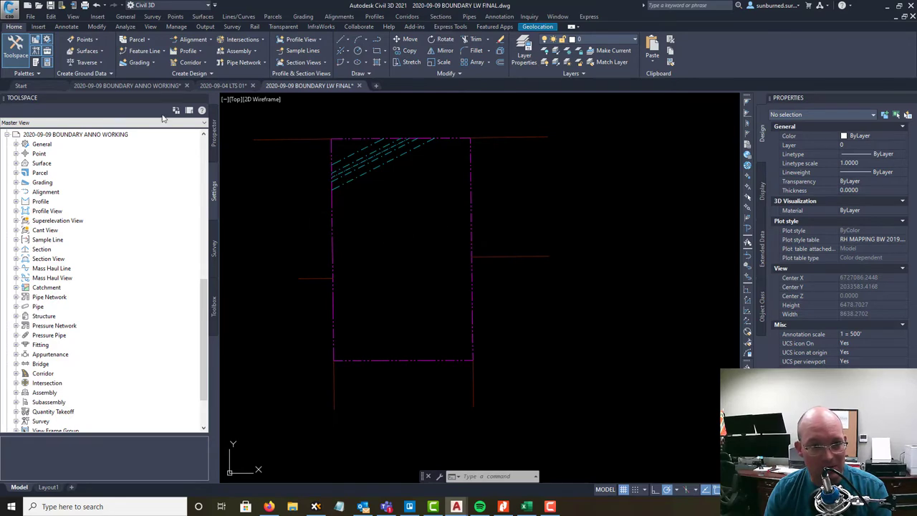
- Switch to the 2020-09-09 BOUNDARY ANNO WORKING drawing and examine the found-monument notes along the west boundary
left_click(164, 87)
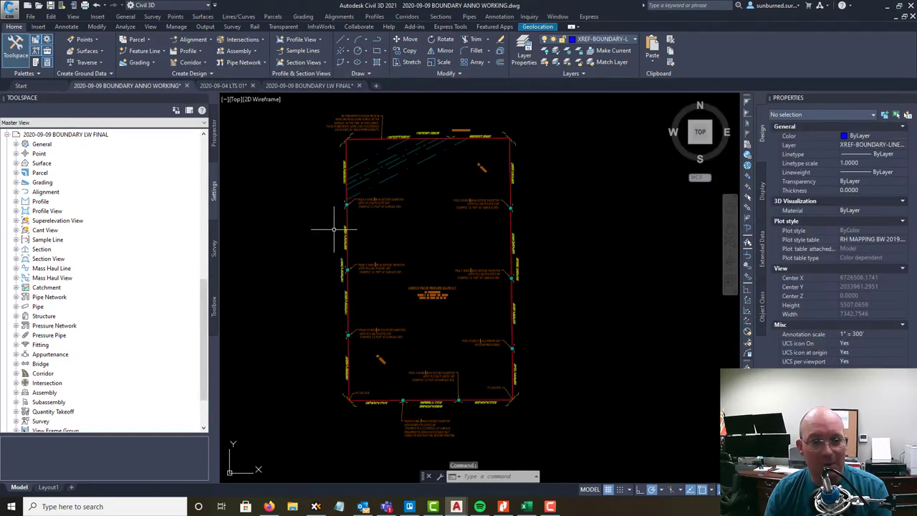
scroll(400, 313, "up", 5)
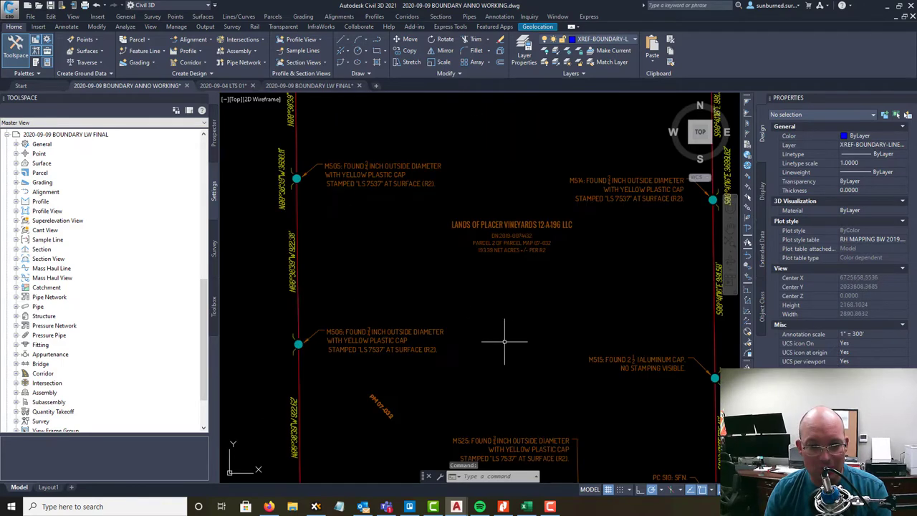
mouse_move(501, 344)
middle_mouse_down()
mouse_move(478, 247)
mouse_move(478, 281)
middle_mouse_up()
scroll(478, 246, "down", 2)
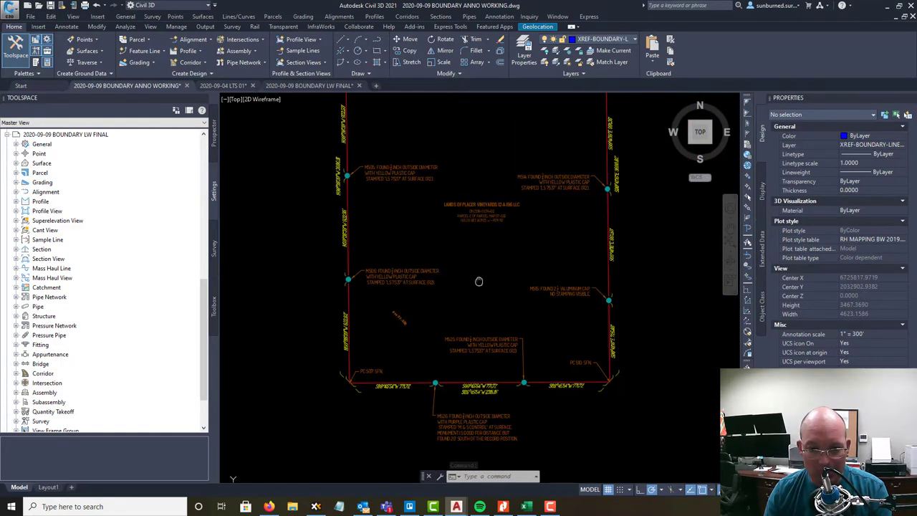
middle_click_drag(496, 244, 498, 271)
middle_click_drag(556, 253, 547, 358)
middle_click_drag(369, 289, 372, 188)
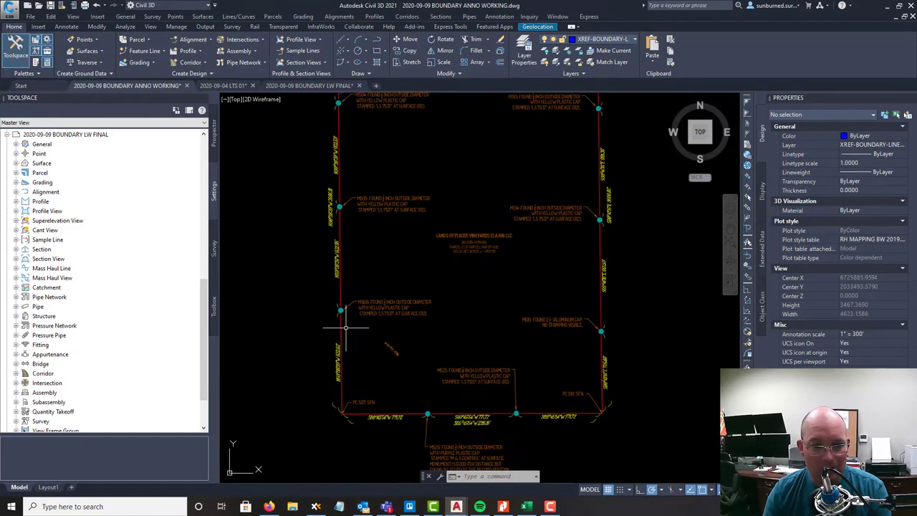
scroll(363, 304, "up", 4)
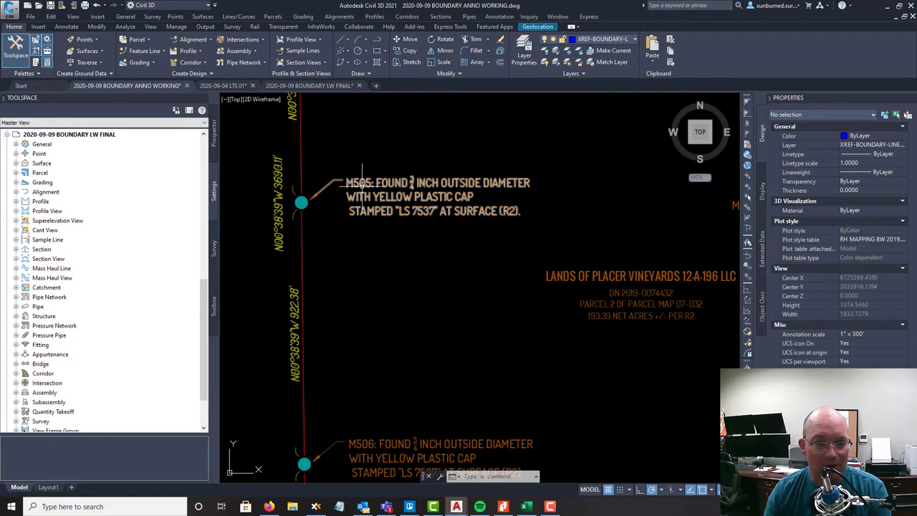
middle_click_drag(444, 273, 408, 236)
scroll(472, 364, "down", 5)
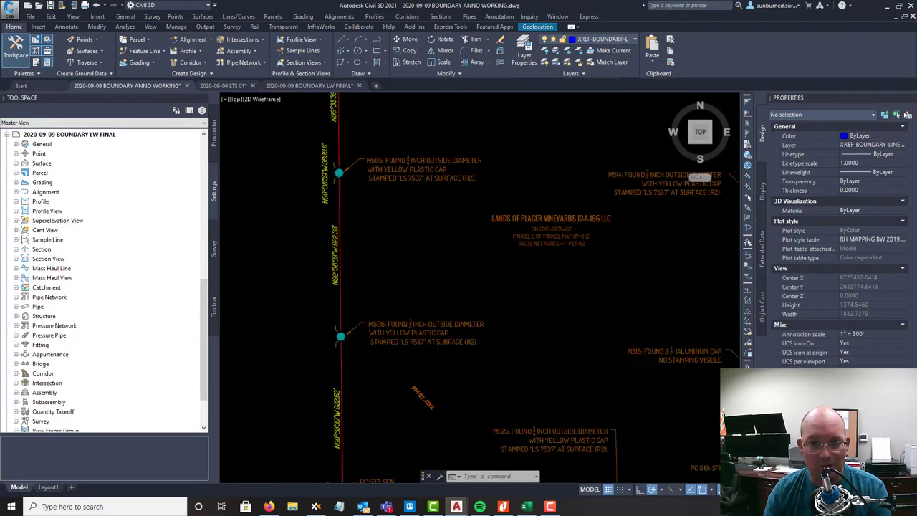
- Examine the M525 and M526 monument notes on the south boundary and the notes along the parcel's side lines
scroll(475, 406, "up", 4)
mouse_move(574, 443)
middle_mouse_down()
mouse_move(437, 349)
mouse_move(465, 420)
middle_mouse_up()
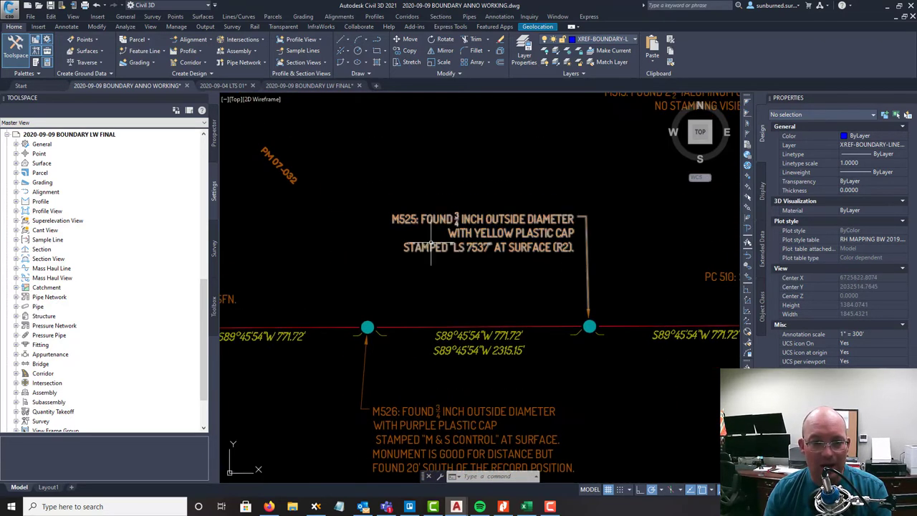
scroll(436, 247, "down", 2)
middle_click_drag(392, 243, 492, 281)
scroll(435, 237, "up", 2)
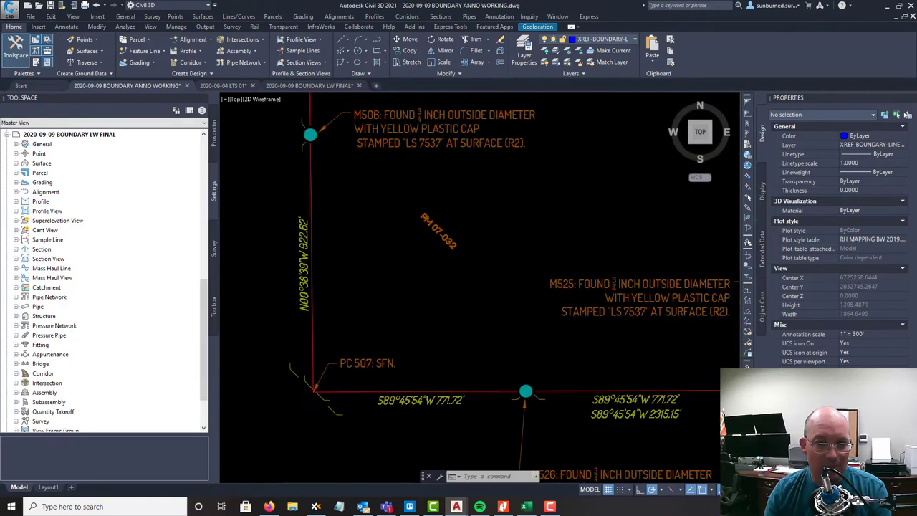
scroll(435, 237, "down", 2)
middle_click_drag(622, 144, 533, 321)
middle_click_drag(599, 144, 570, 337)
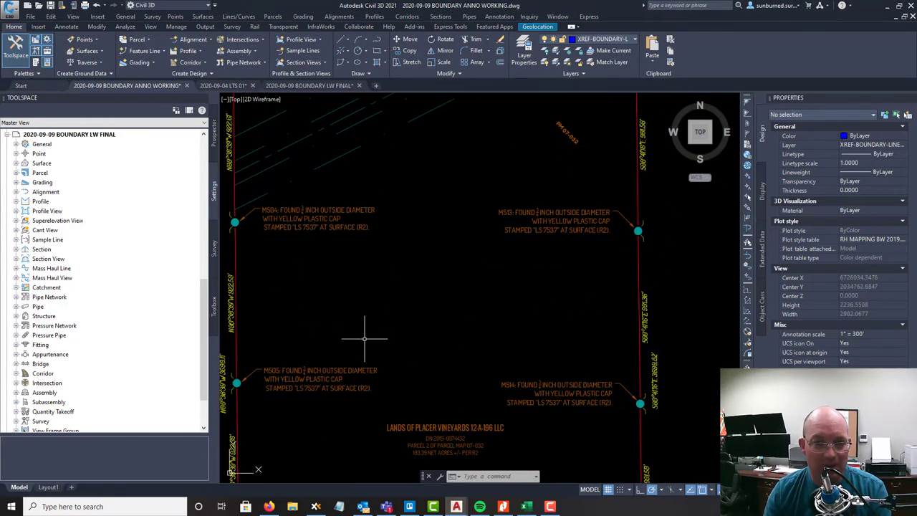
middle_click_drag(365, 339, 488, 172)
mouse_move(394, 383)
middle_mouse_down()
mouse_move(430, 318)
mouse_move(483, 152)
middle_mouse_up()
- Read the PC 507 and PC 510 notes at the parcel's southwest and southeast corners
scroll(484, 298, "up", 4)
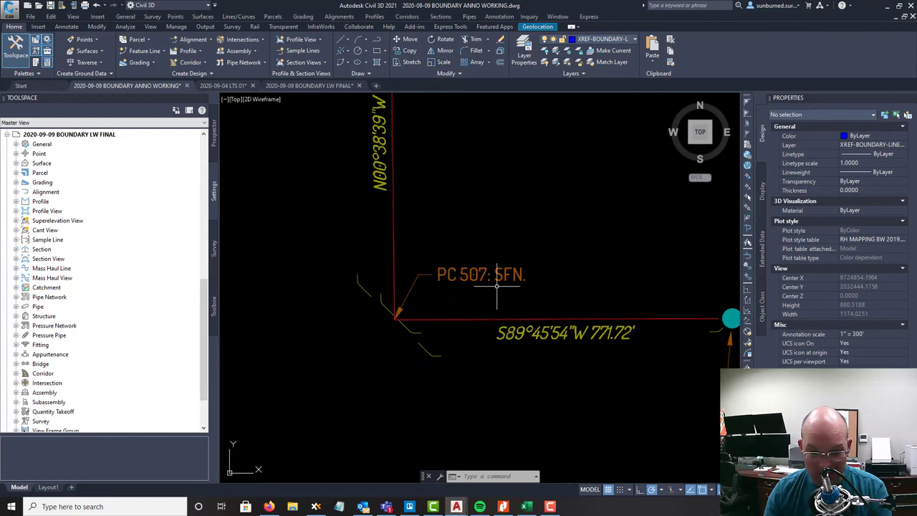
middle_click_drag(497, 286, 413, 292)
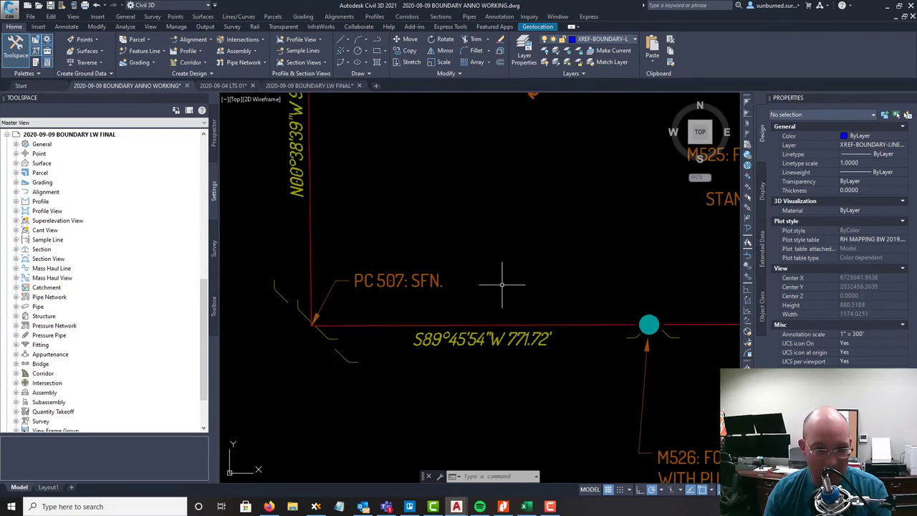
middle_click_drag(649, 271, 309, 301)
middle_click_drag(595, 283, 530, 294)
middle_click_drag(717, 278, 402, 297)
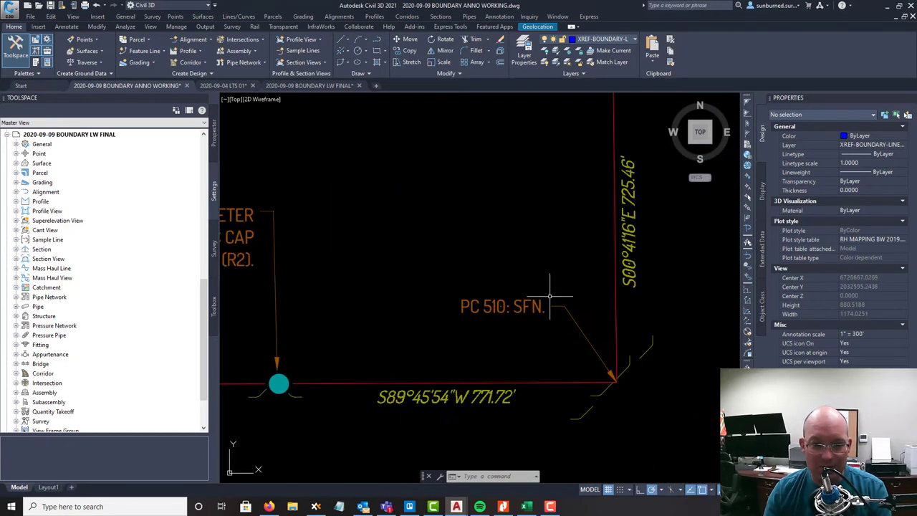
scroll(474, 313, "down", 4)
- Examine the Baseline Road label and the monument note along the parcel's north boundary
scroll(487, 266, "down", 6)
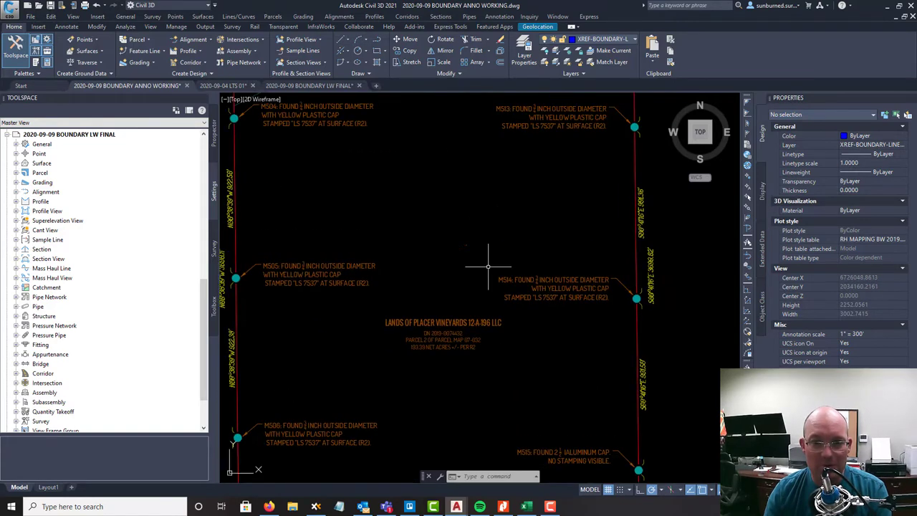
scroll(533, 165, "up", 7)
scroll(533, 166, "up", 4)
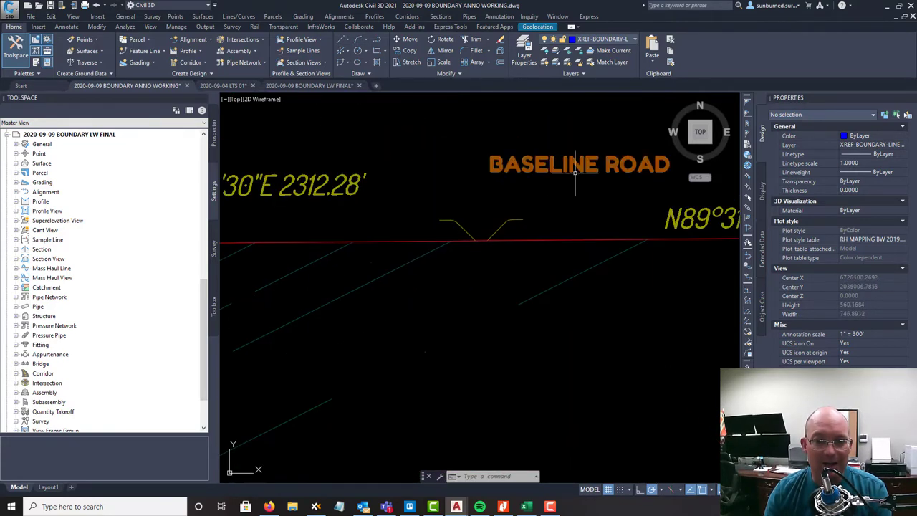
scroll(545, 166, "down", 6)
middle_click_drag(341, 217, 408, 245)
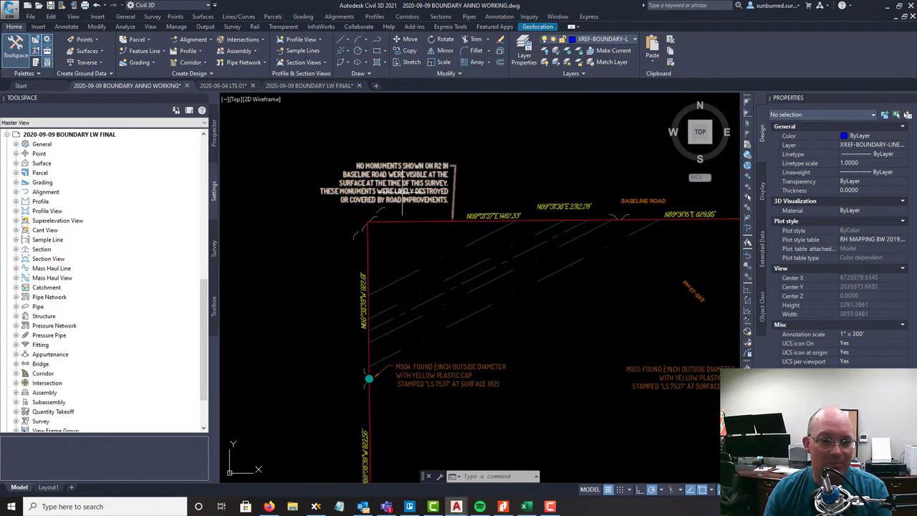
middle_click_drag(498, 227, 434, 228)
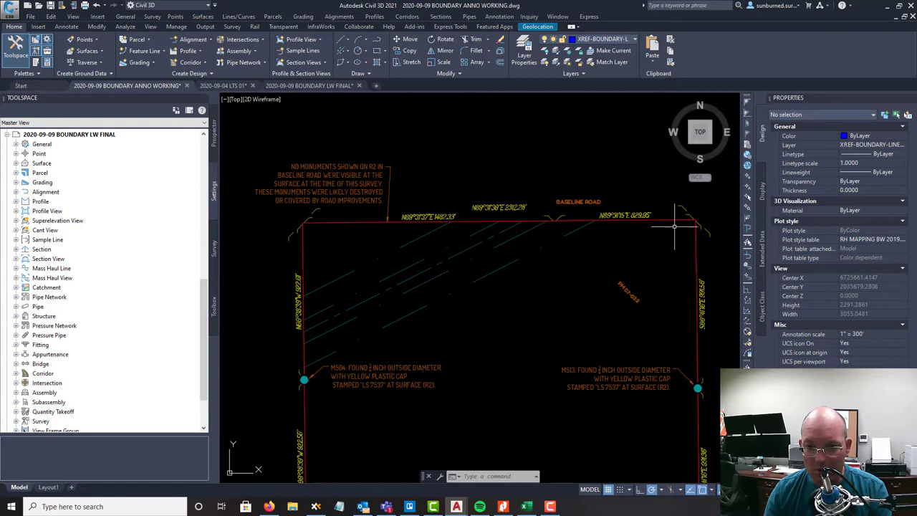
scroll(311, 208, "up", 1)
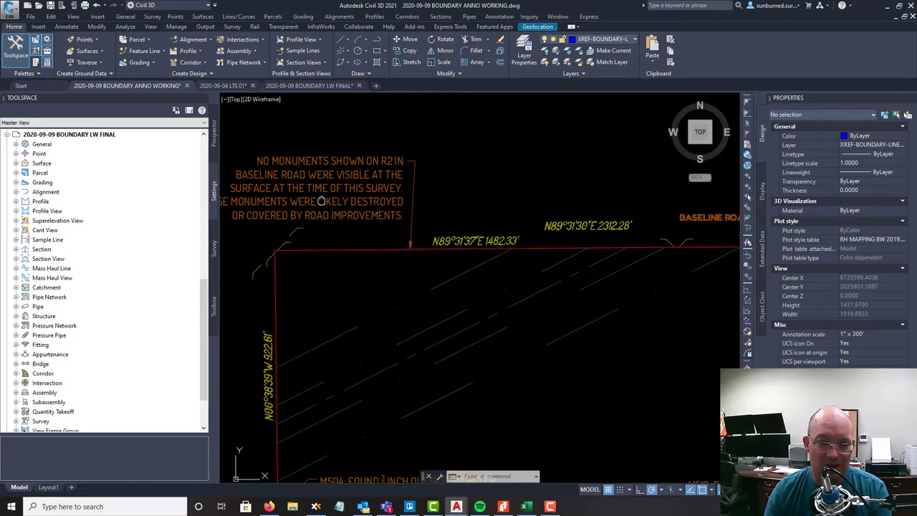
scroll(415, 301, "down", 2)
scroll(330, 231, "up", 2)
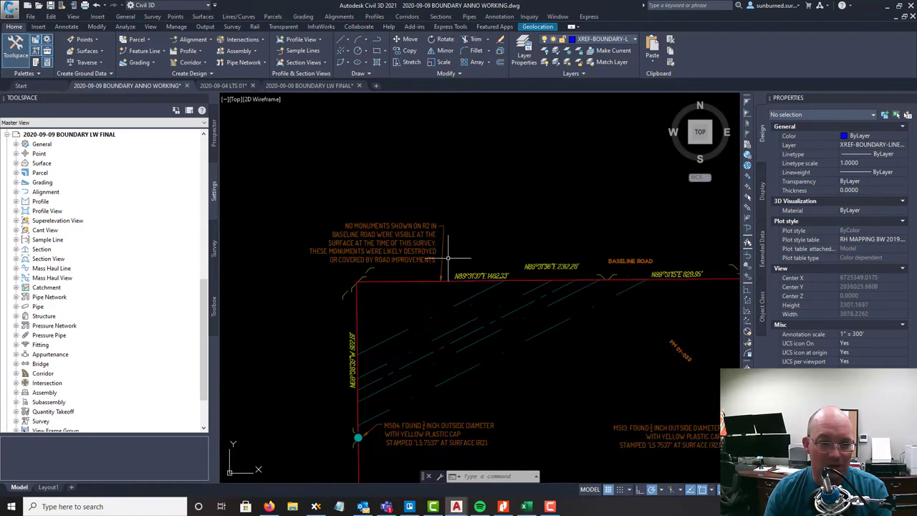
middle_click_drag(441, 263, 424, 242)
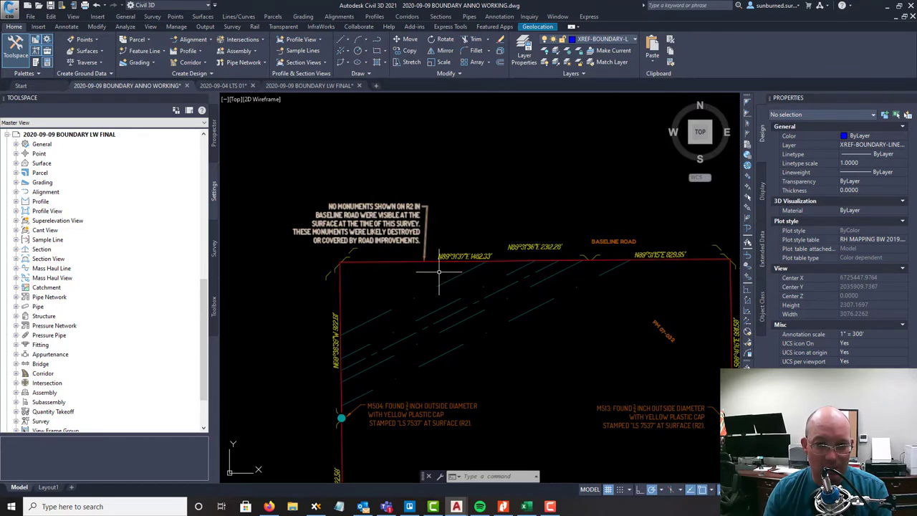
mouse_move(541, 297)
middle_mouse_down()
mouse_move(339, 241)
mouse_move(511, 221)
middle_mouse_up()
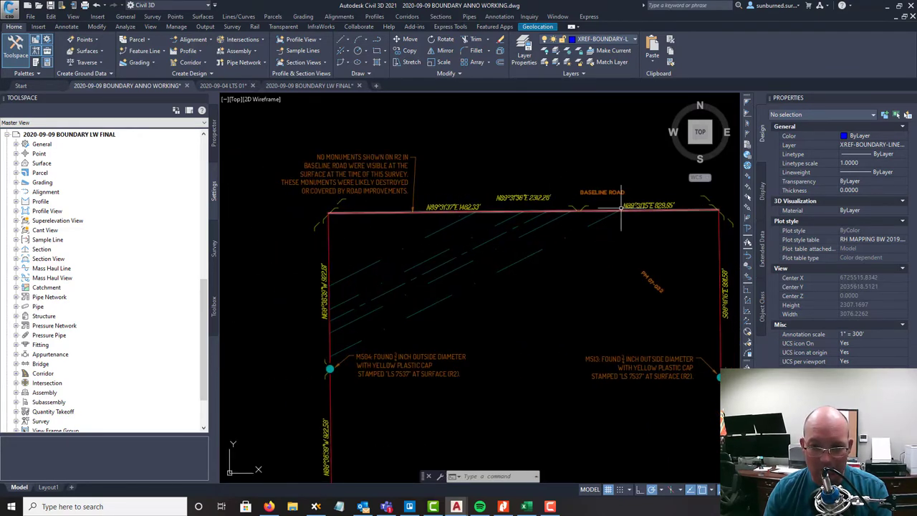
- Open the parcel description text in the middle of the parcel for editing and close the text editor
scroll(503, 301, "down", 4)
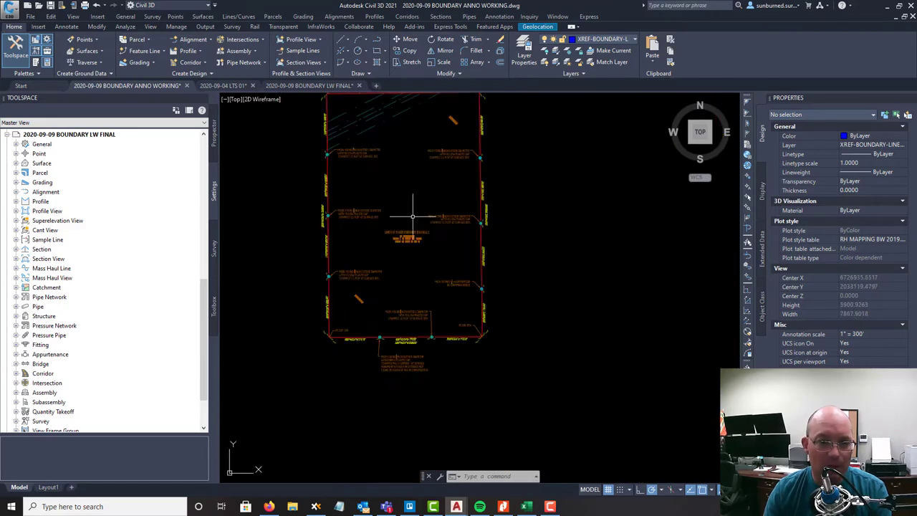
scroll(413, 215, "up", 6)
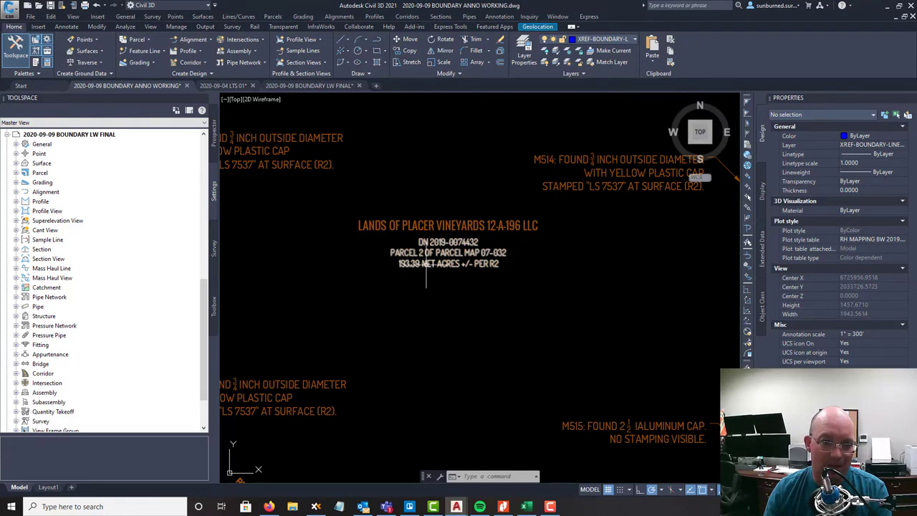
left_click(419, 252)
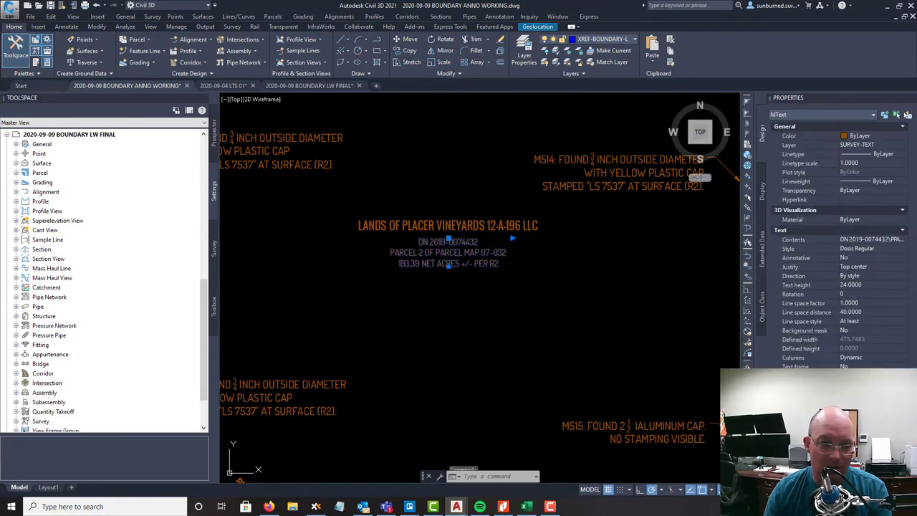
double_click(419, 252)
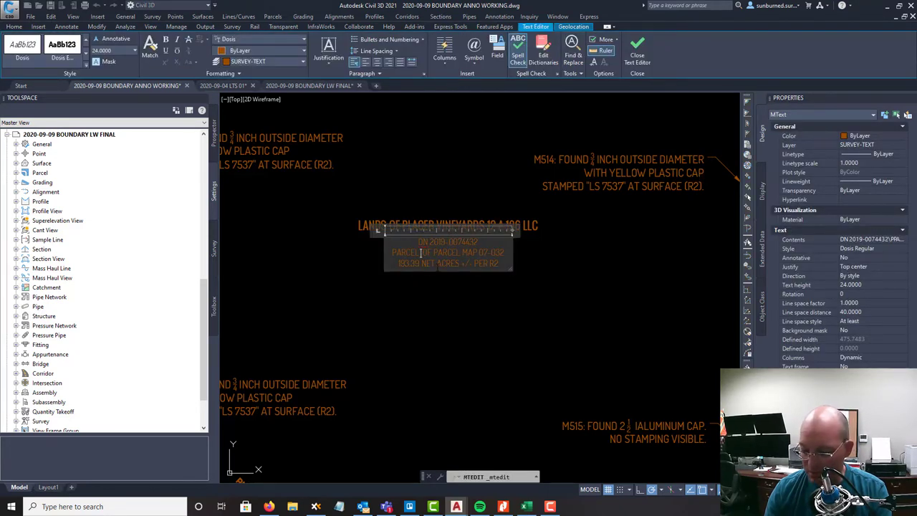
left_click(507, 389)
scroll(457, 278, "down", 6)
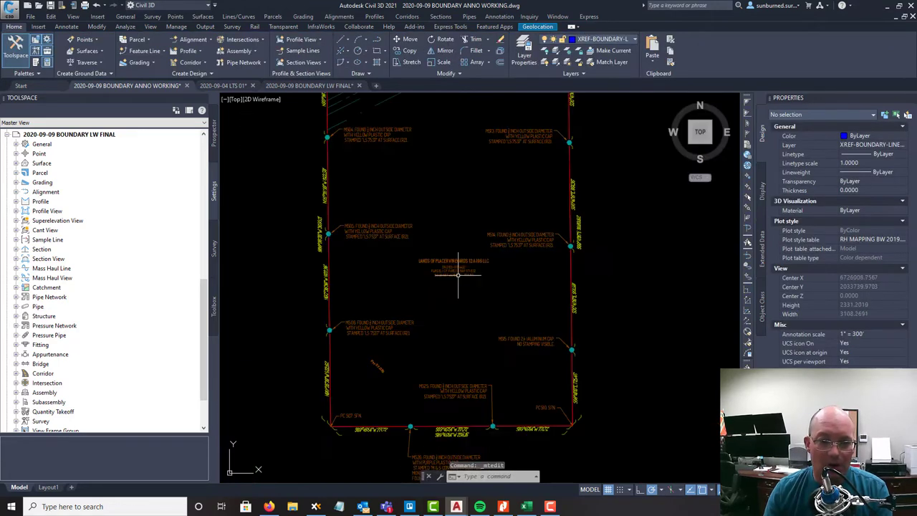
middle_click_drag(474, 316, 472, 317)
scroll(579, 199, "up", 3)
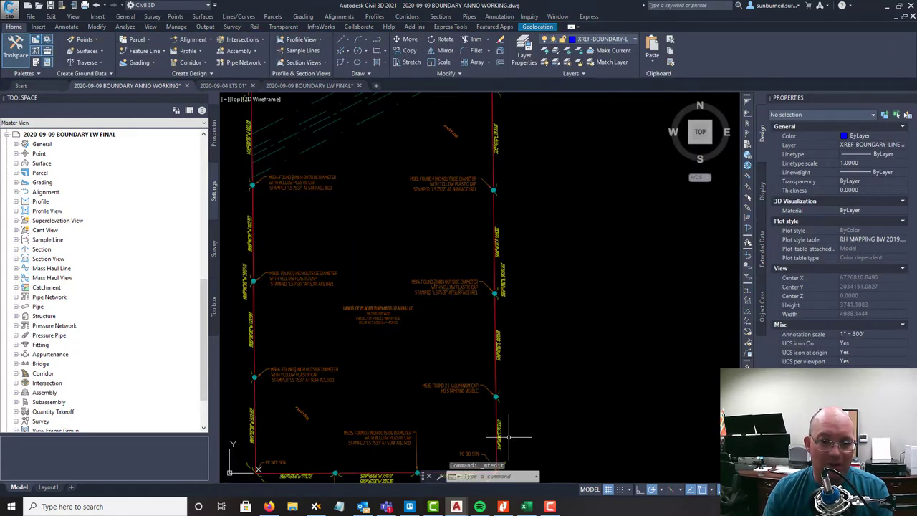
mouse_move(567, 439)
middle_mouse_down()
mouse_move(614, 362)
mouse_move(569, 411)
middle_mouse_up()
scroll(483, 251, "down", 3)
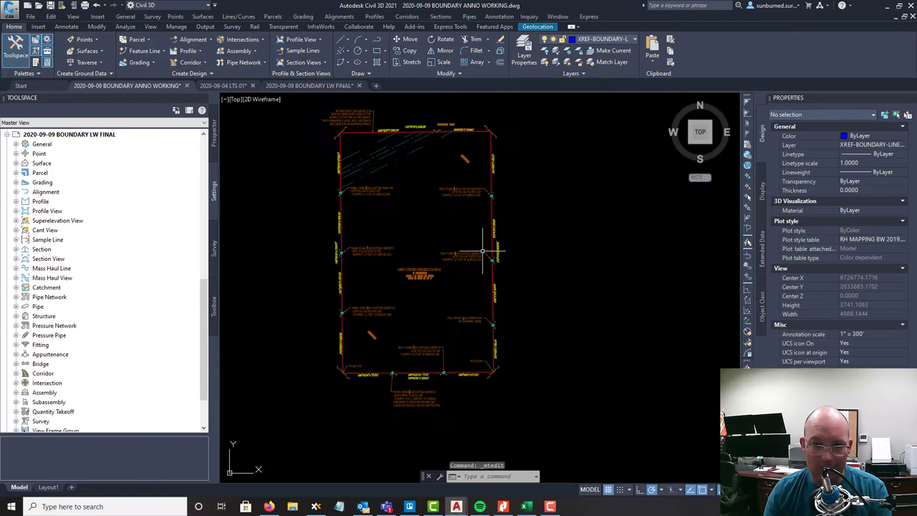
middle_click_drag(454, 213, 460, 237)
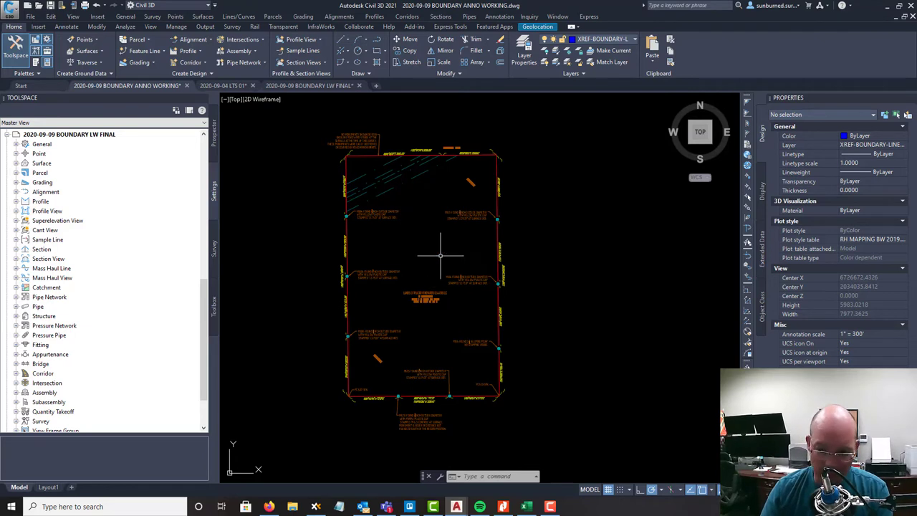
mouse_move(473, 385)
middle_mouse_down()
mouse_move(492, 383)
mouse_move(503, 402)
mouse_move(485, 413)
mouse_move(480, 400)
middle_mouse_up()
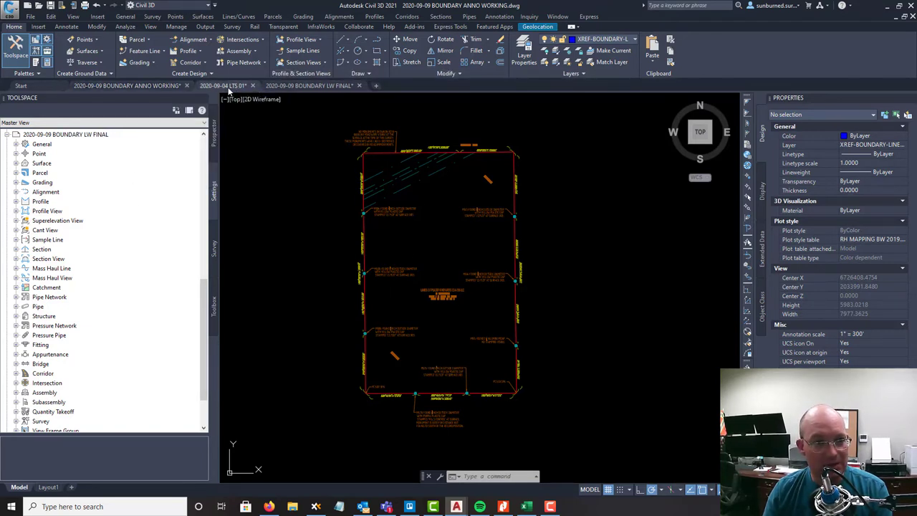
- Switch to the 2020-09-09 BOUNDARY LW FINAL drawing and inspect the line extending east from the parcel's northeast corner
left_click(141, 86)
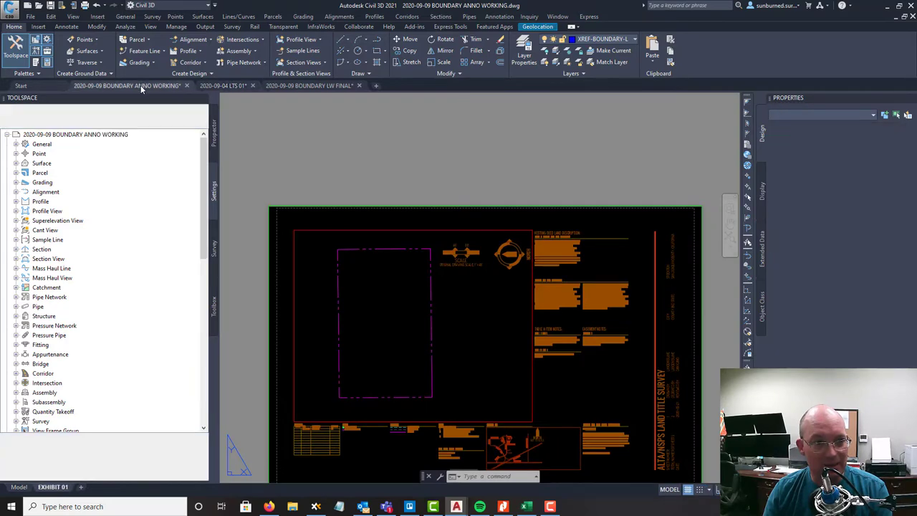
left_click(333, 85)
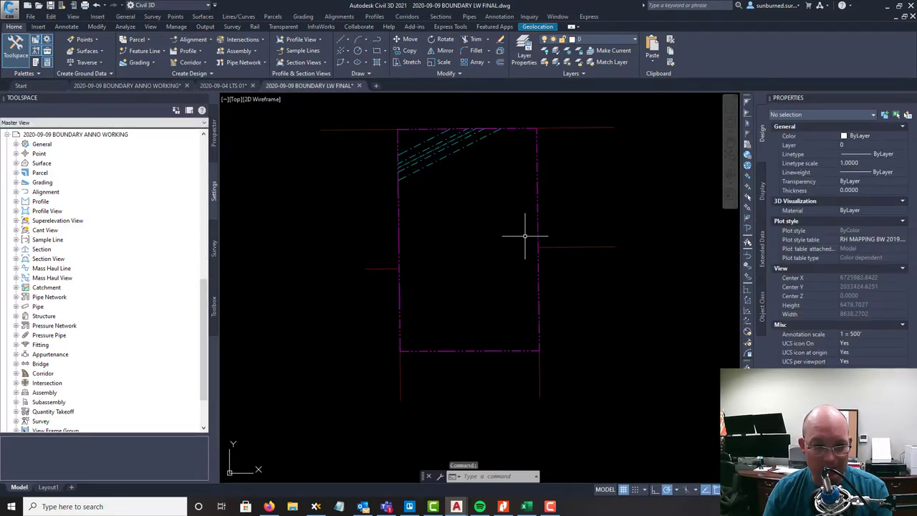
left_click(587, 127)
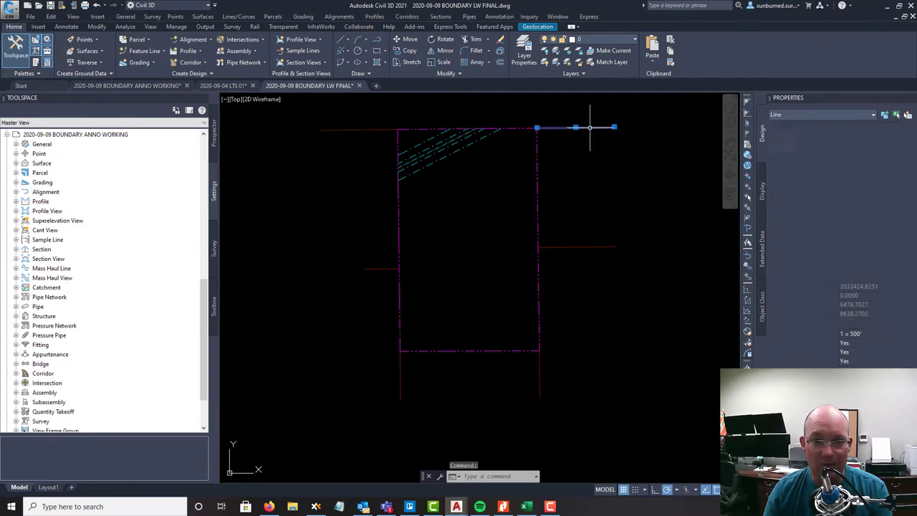
key("Escape")
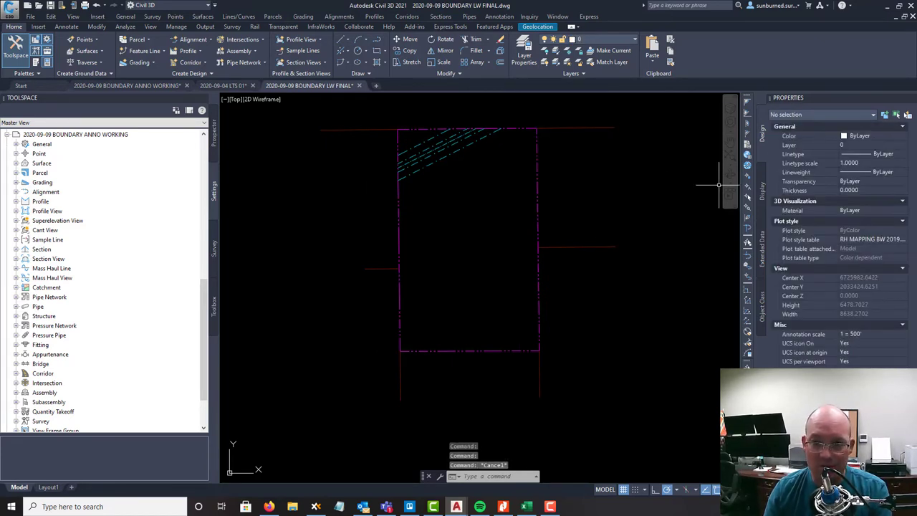
left_click(557, 147)
key("Escape")
key("Escape")
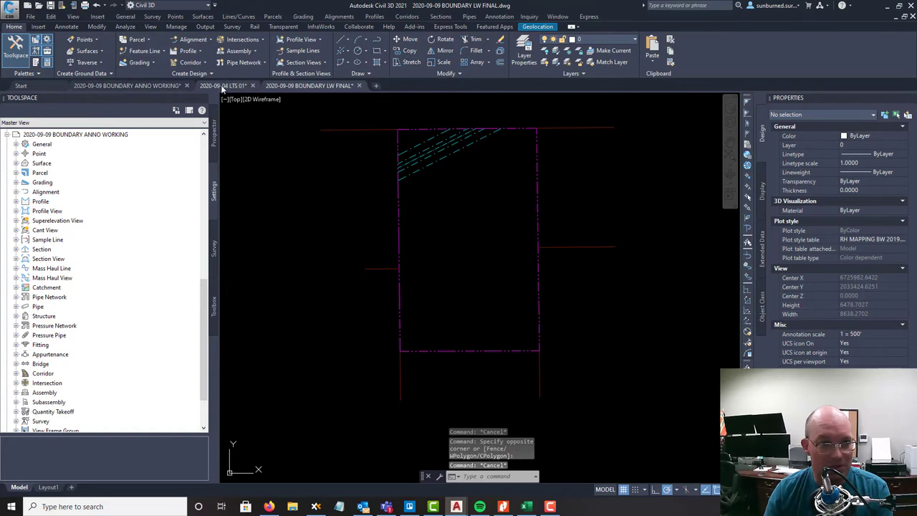
- Save the linework drawing, reload its xref in the 2020-09-09 BOUNDARY ANNO WORKING drawing, and close the xref comparison
left_click(50, 6)
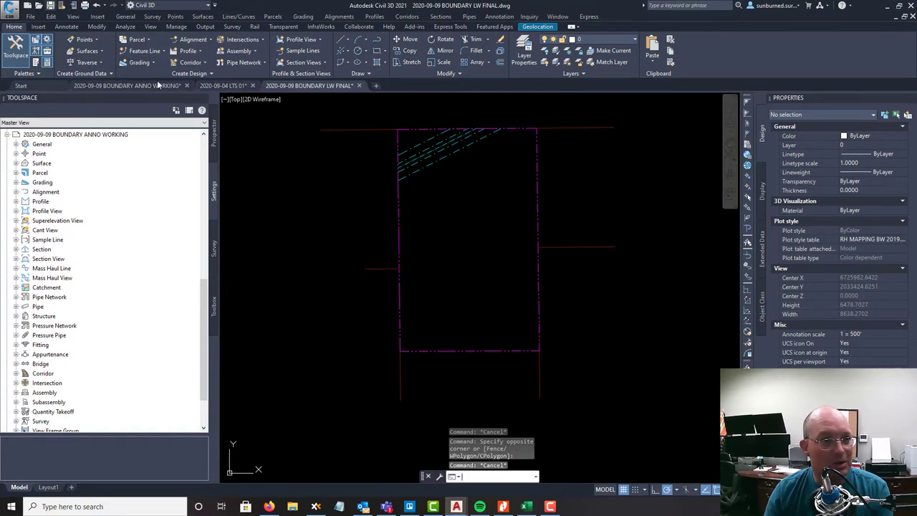
mouse_move(152, 87)
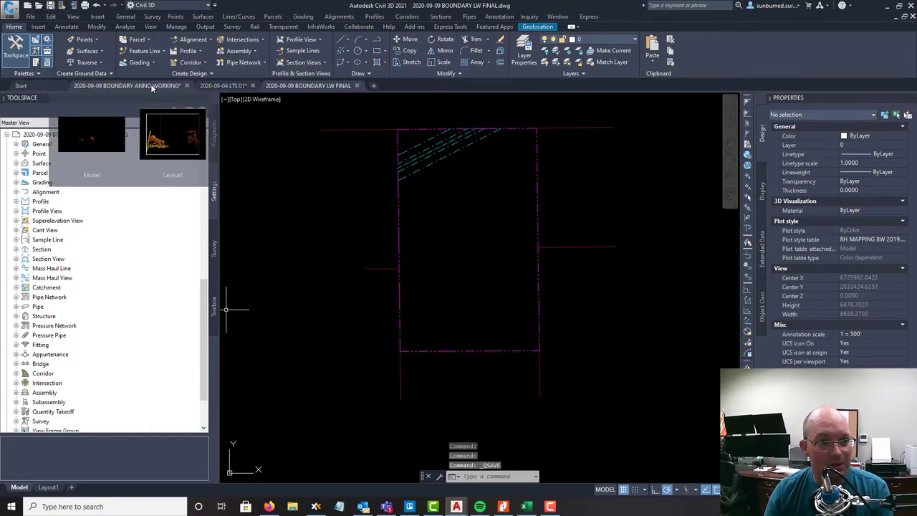
left_click(152, 87)
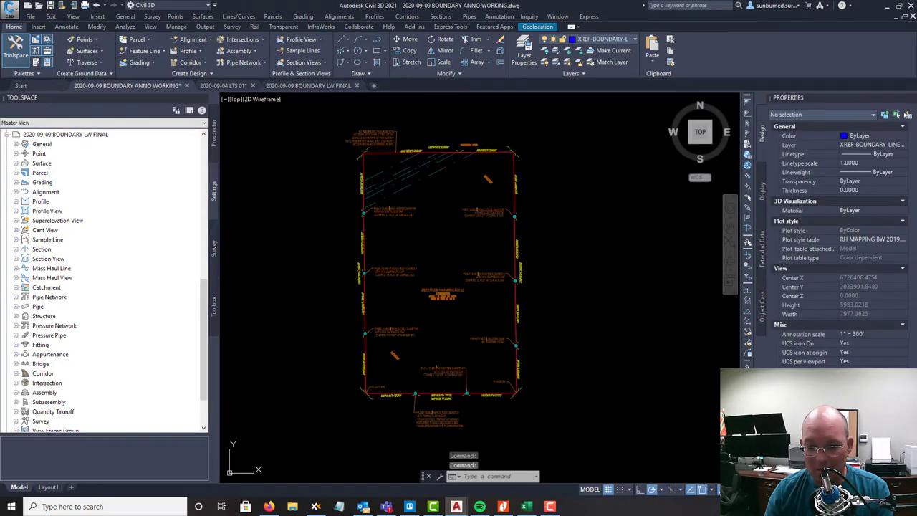
left_click(717, 490)
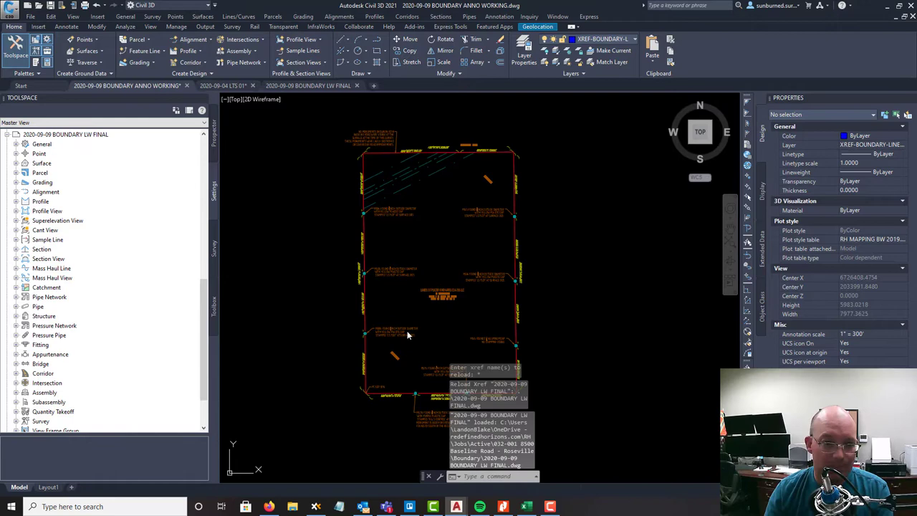
left_click(527, 106)
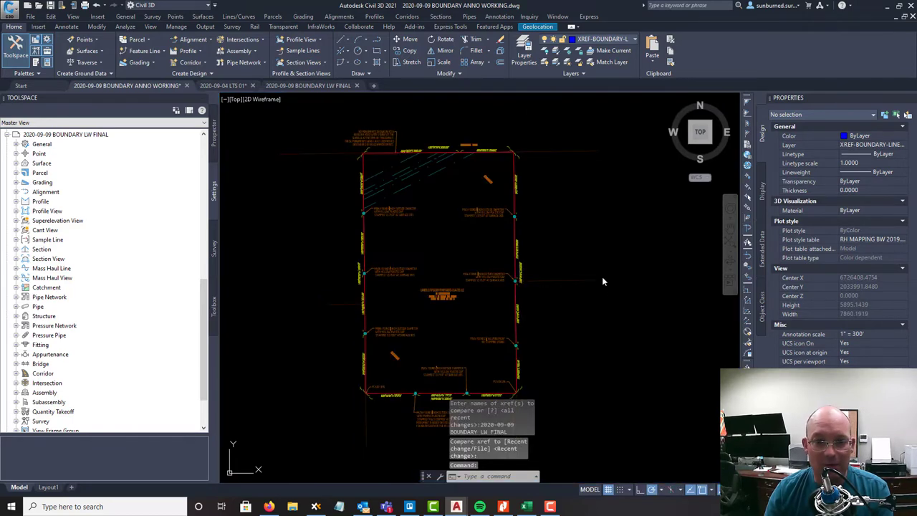
- Copy the LANDS OF PLACER VINEYARDS 12-A-196 LLC description text from the middle of the parcel to outside its east line near M513
scroll(492, 323, "up", 5)
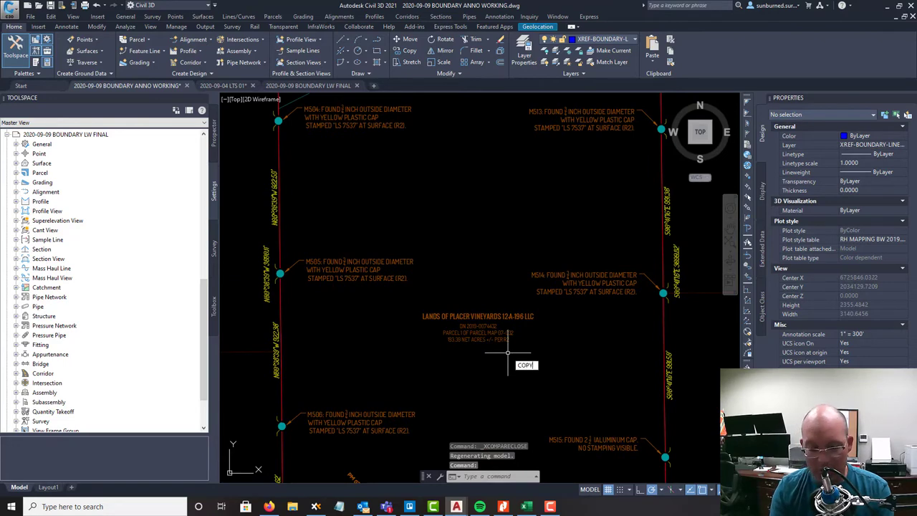
key("Return")
left_click(509, 353)
left_click(467, 295)
key("Return")
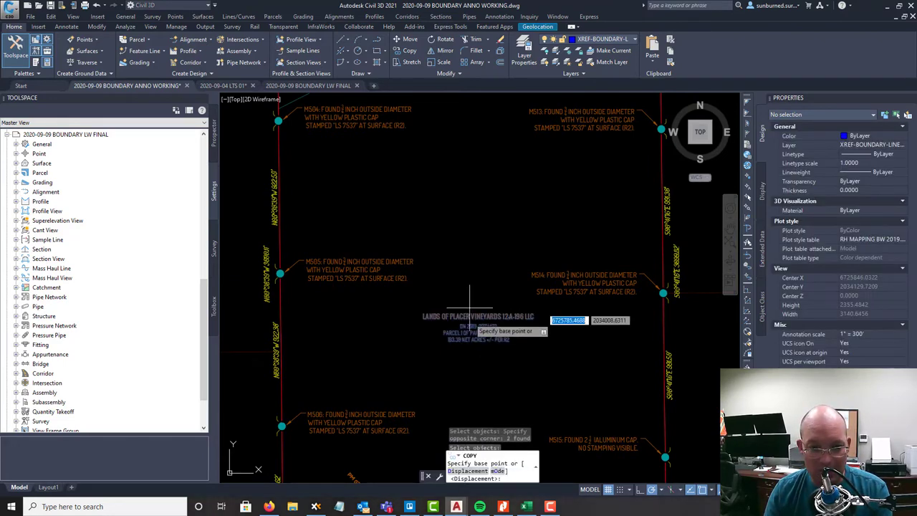
left_click(470, 309)
middle_click_drag(470, 309, 229, 430)
mouse_move(502, 246)
middle_mouse_down()
mouse_move(515, 332)
mouse_move(521, 262)
middle_mouse_up()
left_click(521, 291)
key("Escape")
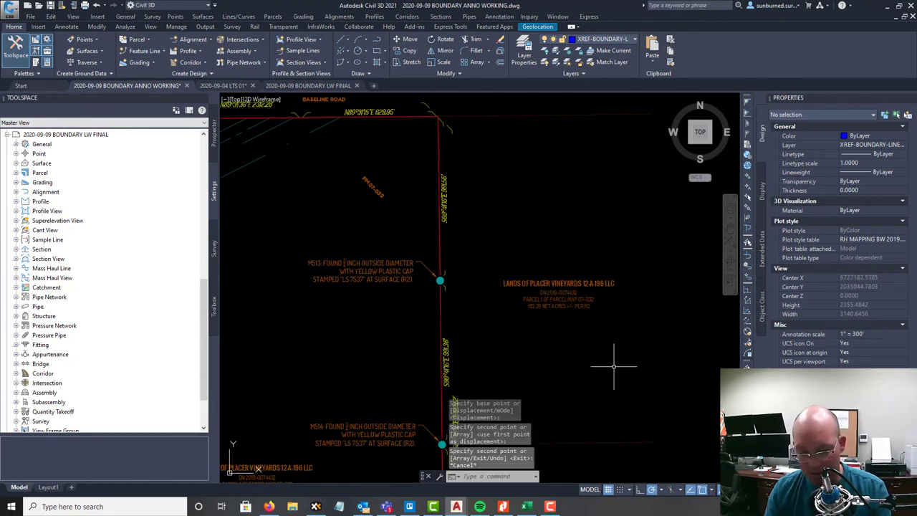
- Rotate the copied ownership text east of the parcel by 90 degrees
type("ro")
key("Return")
left_click(604, 356)
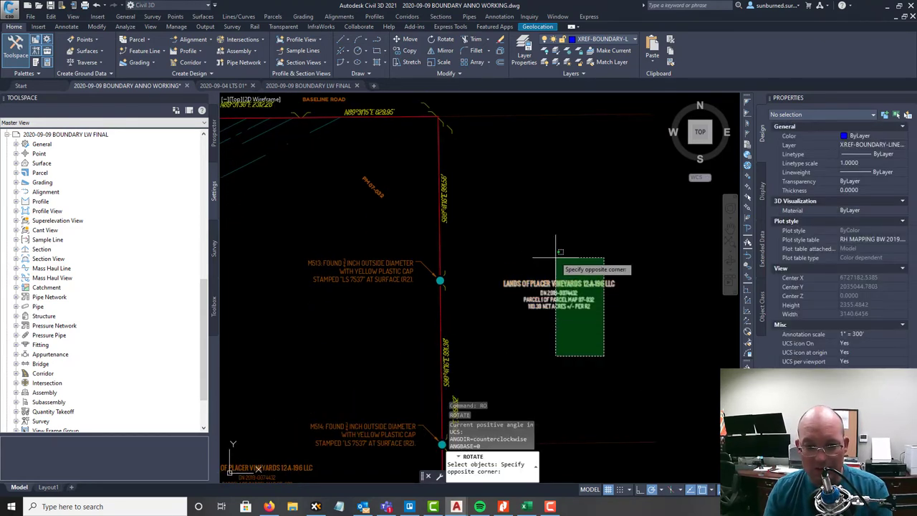
left_click(556, 257)
key("Return")
left_click(575, 272)
type("90")
key("Return")
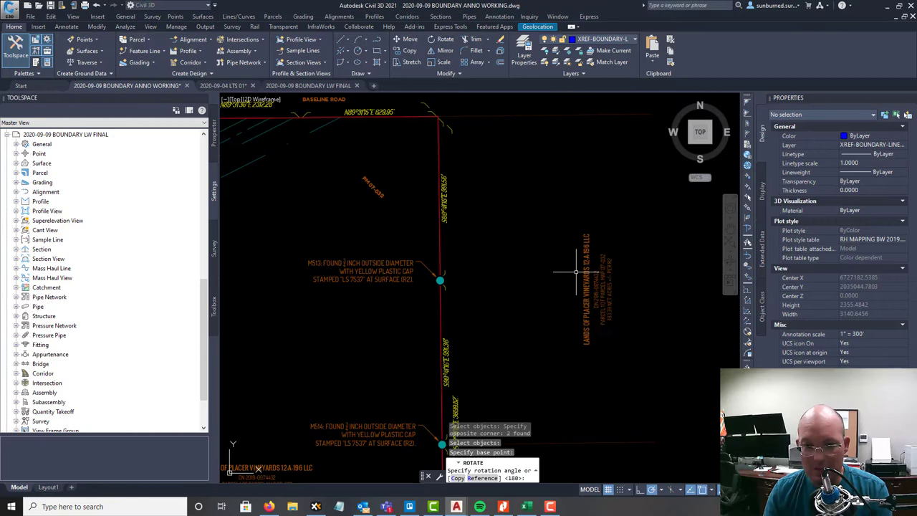
- Move the rotated ownership text close to the outside of the parcel's east line beside monument M513
middle_click_drag(457, 304, 527, 300)
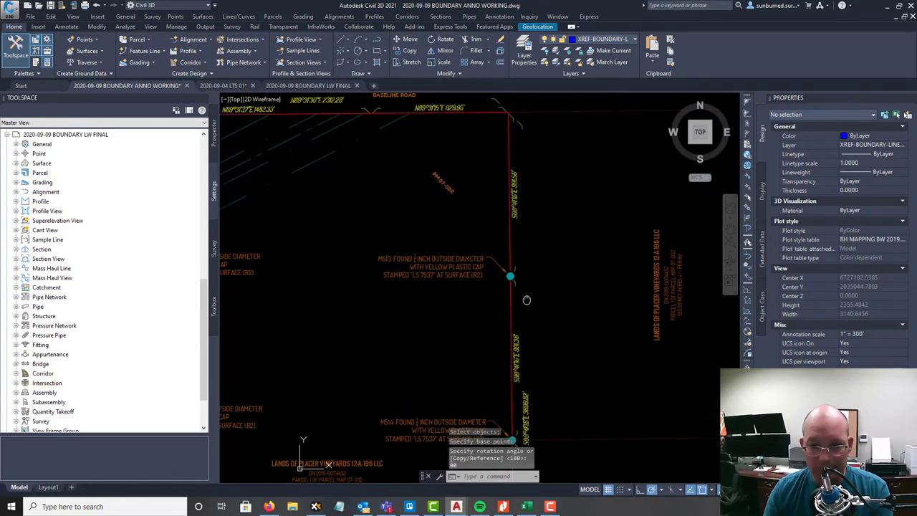
type("m")
key("Return")
left_click(699, 341)
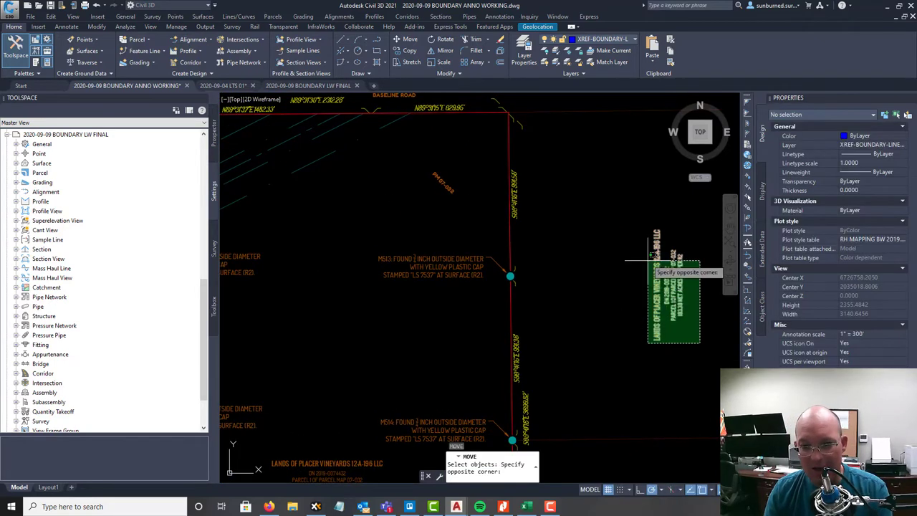
left_click(646, 260)
key("Return")
left_click(666, 324)
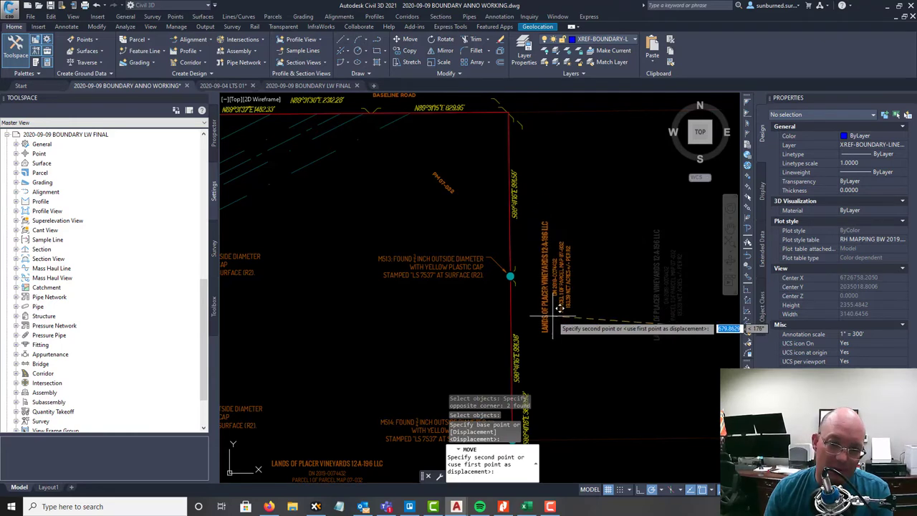
scroll(548, 318, "up", 2)
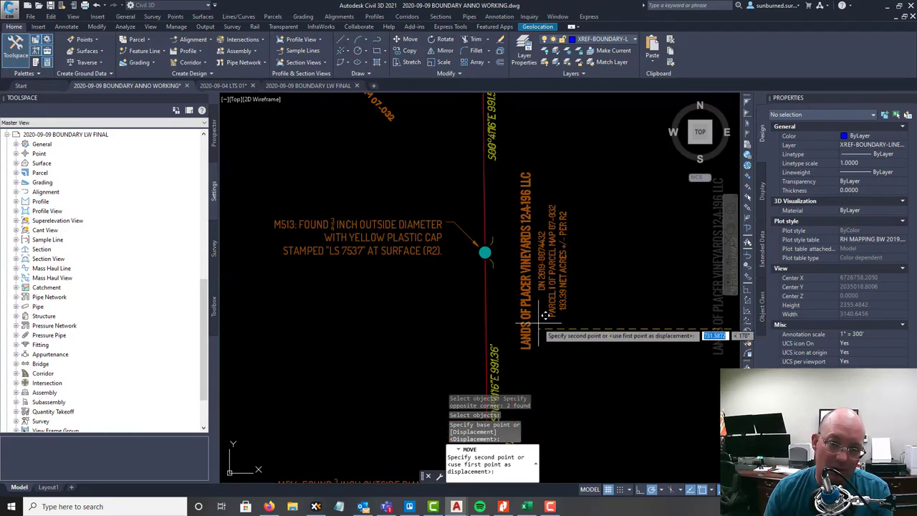
left_click(498, 315)
- Copy the rotated ownership text down the outside of the parcel's east line to beside monument M515
scroll(581, 309, "down", 5)
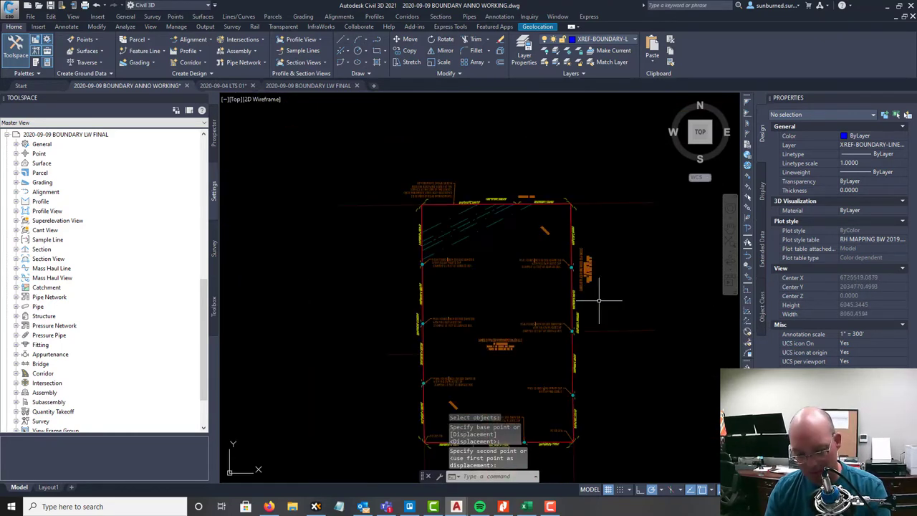
key("Return")
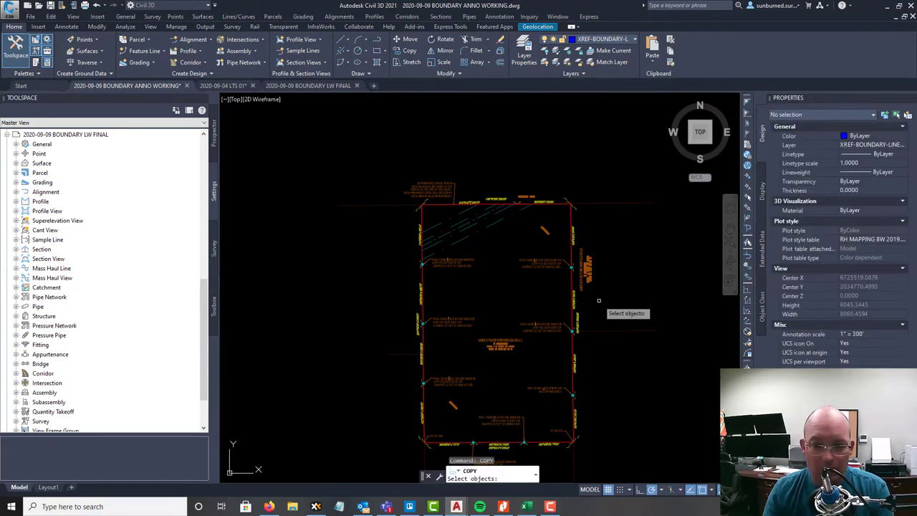
scroll(600, 290, "up", 5)
left_click(600, 283)
left_click(509, 183)
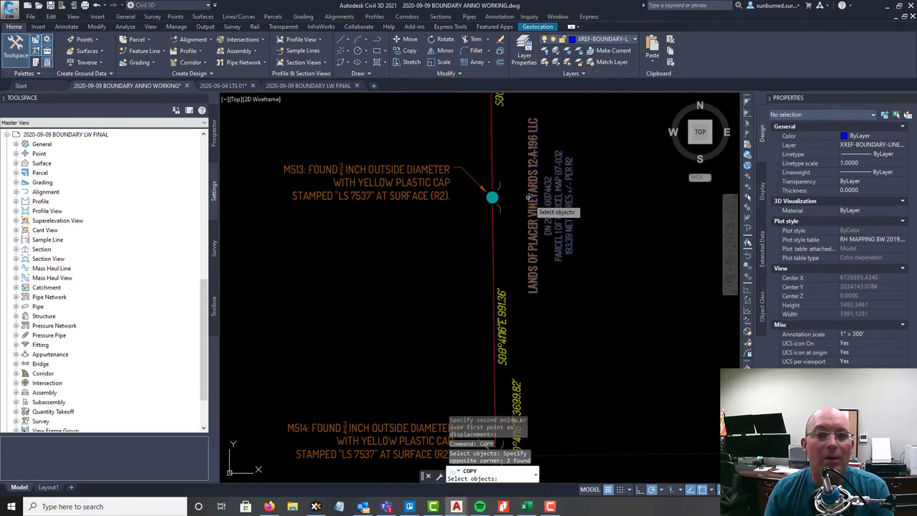
key("Return")
left_click(532, 200)
scroll(536, 208, "down", 2)
middle_click_drag(565, 348, 621, 153)
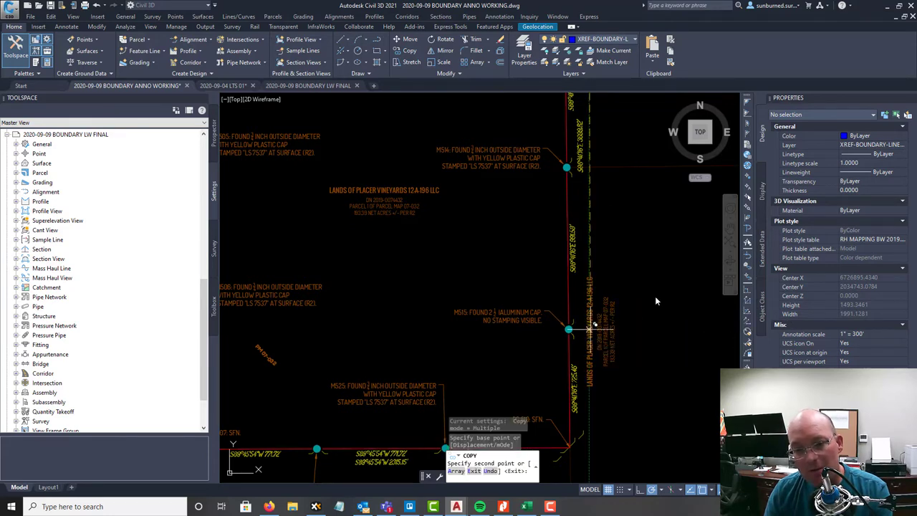
- Place two more copies of the rotated ownership text outside the parcel's west line, beside monuments M506 and M504
scroll(655, 297, "down", 4)
scroll(449, 303, "up", 4)
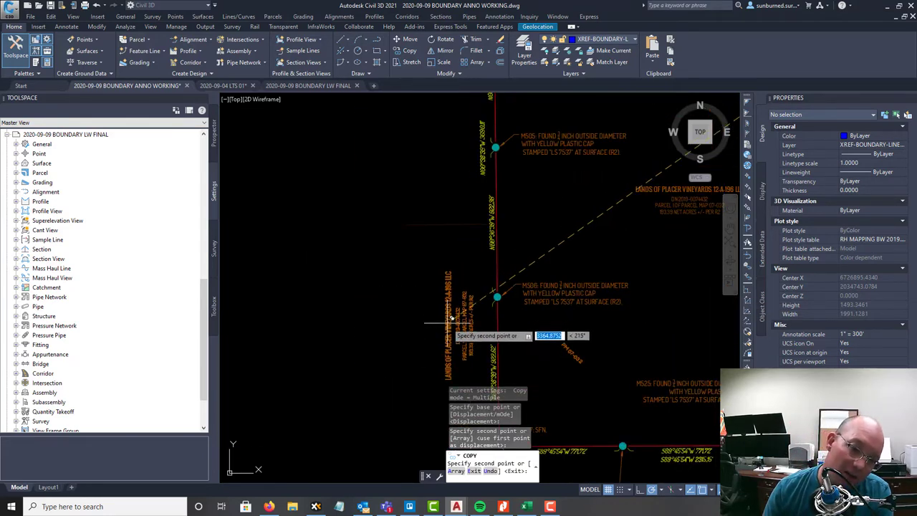
scroll(447, 325, "up", 2)
left_click(454, 332)
scroll(482, 249, "down", 6)
scroll(486, 236, "up", 5)
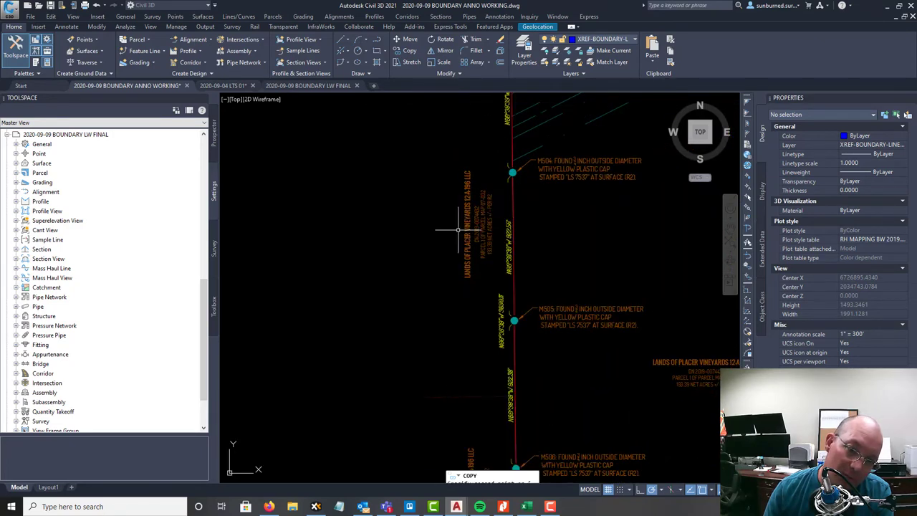
key("Escape")
- Read the rotated ownership and parcel map text beside monument M513 on the parcel's east line
middle_click_drag(567, 269, 422, 247)
middle_click_drag(534, 252, 327, 250)
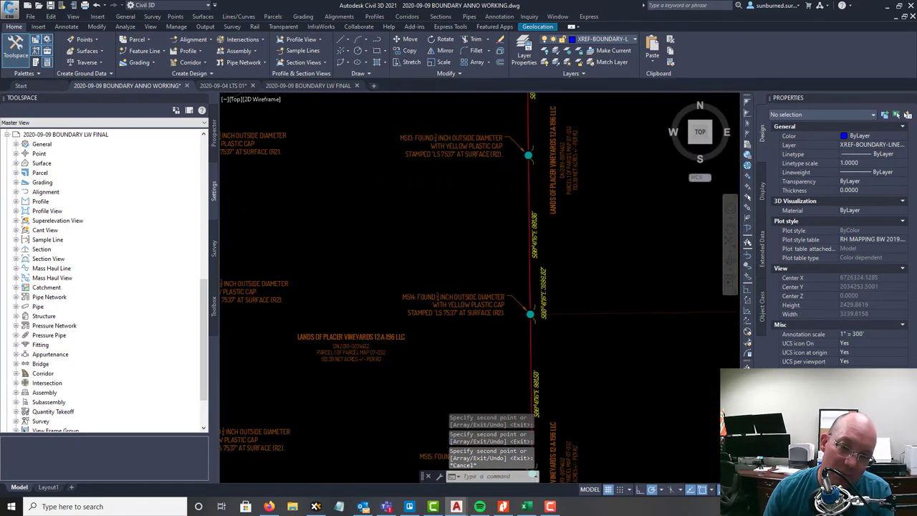
scroll(573, 271, "up", 4)
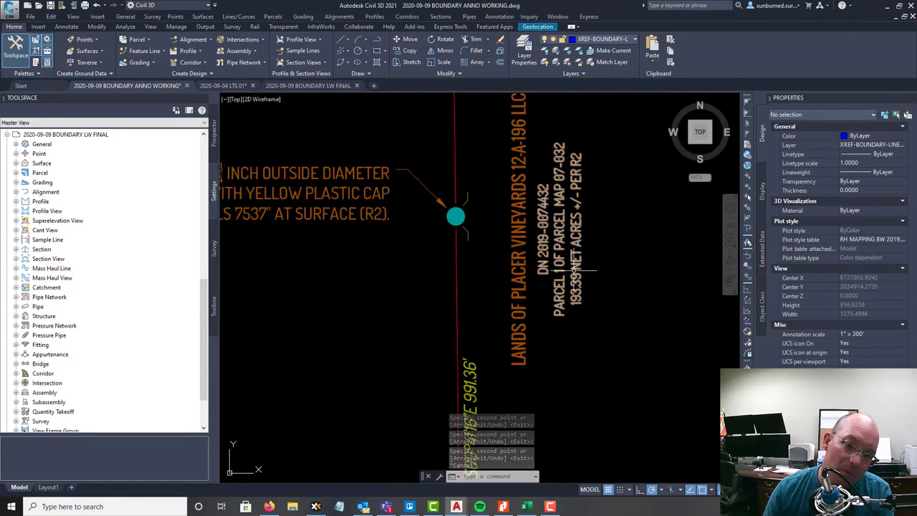
scroll(573, 271, "down", 2)
scroll(545, 258, "up", 2)
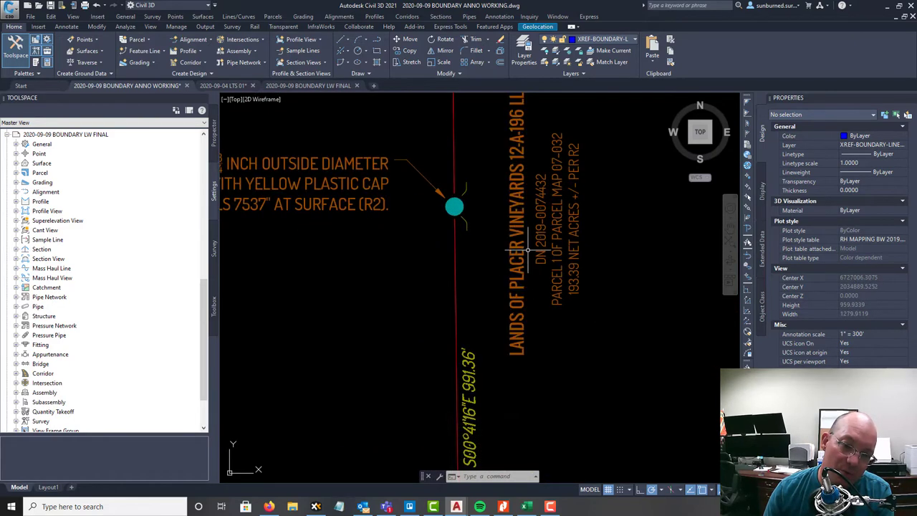
scroll(525, 253, "down", 2)
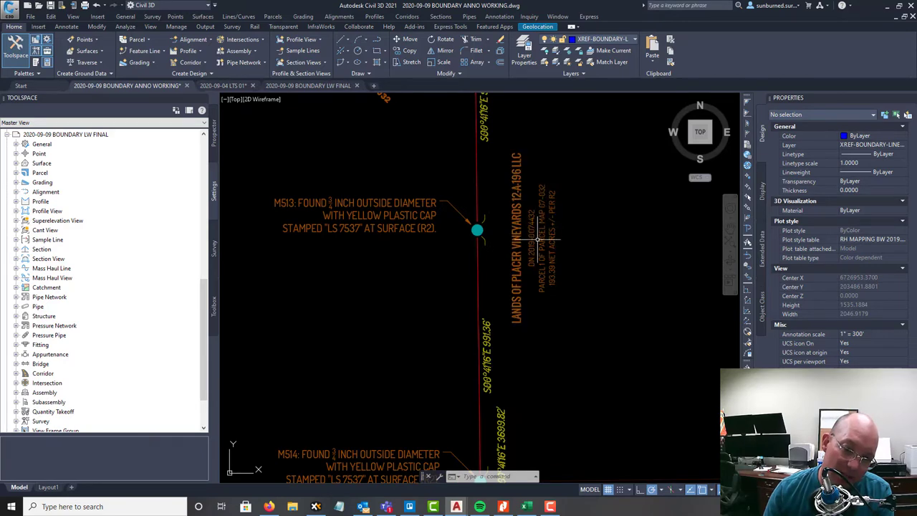
- Check the placement of the ownership labels around the parcel against the description text in its middle
scroll(543, 252, "down", 2)
mouse_move(497, 286)
middle_mouse_down()
mouse_move(554, 275)
mouse_move(545, 257)
middle_mouse_up()
mouse_move(474, 382)
middle_mouse_down()
mouse_move(480, 372)
mouse_move(451, 367)
middle_mouse_up()
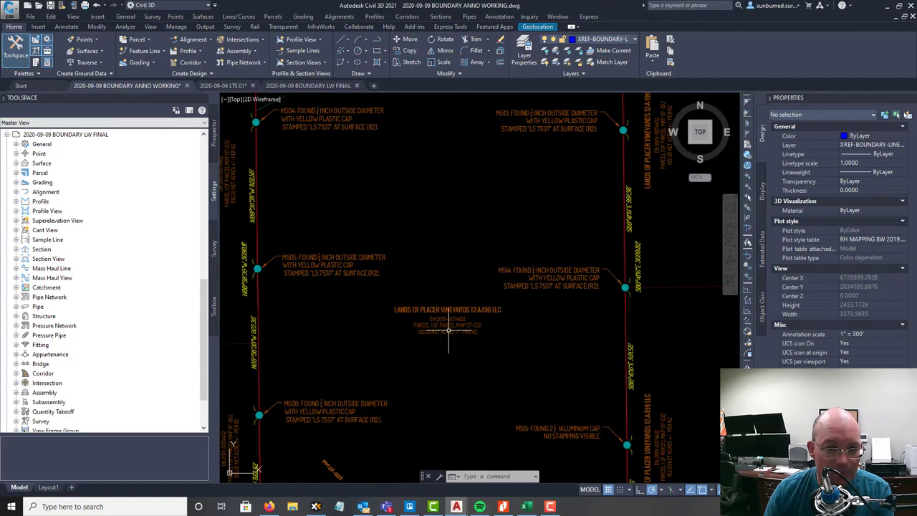
key("Escape")
scroll(451, 344, "down", 4)
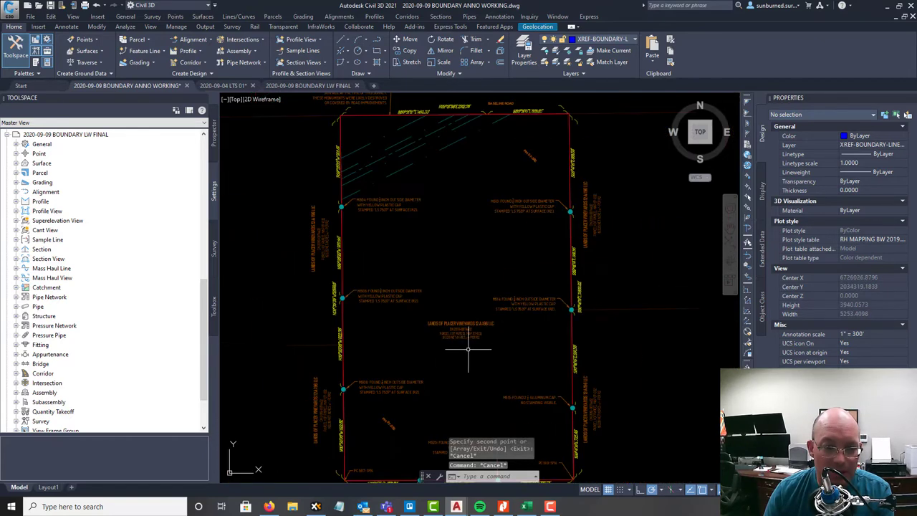
scroll(468, 248, "up", 6)
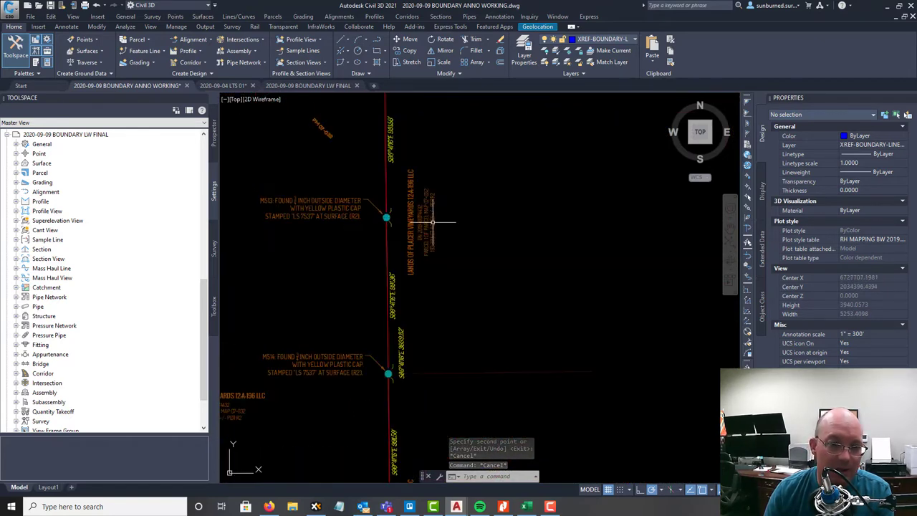
scroll(528, 303, "down", 4)
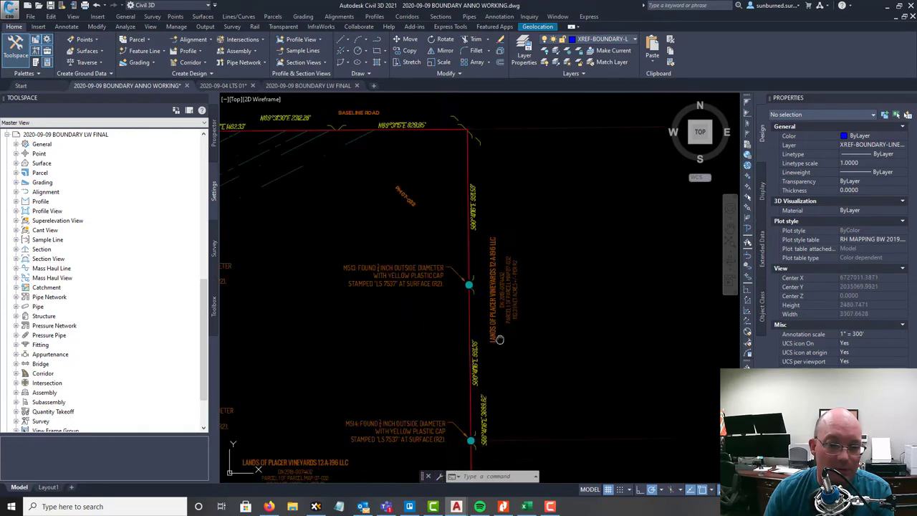
- Read the description text in the middle of the parcel and switch to the 023-20 PDF map in Nitro Pro
scroll(538, 303, "up", 3)
middle_click_drag(577, 254, 568, 260)
middle_click_drag(356, 311, 633, 156)
middle_click_drag(479, 334, 521, 252)
middle_click_drag(551, 339, 486, 307)
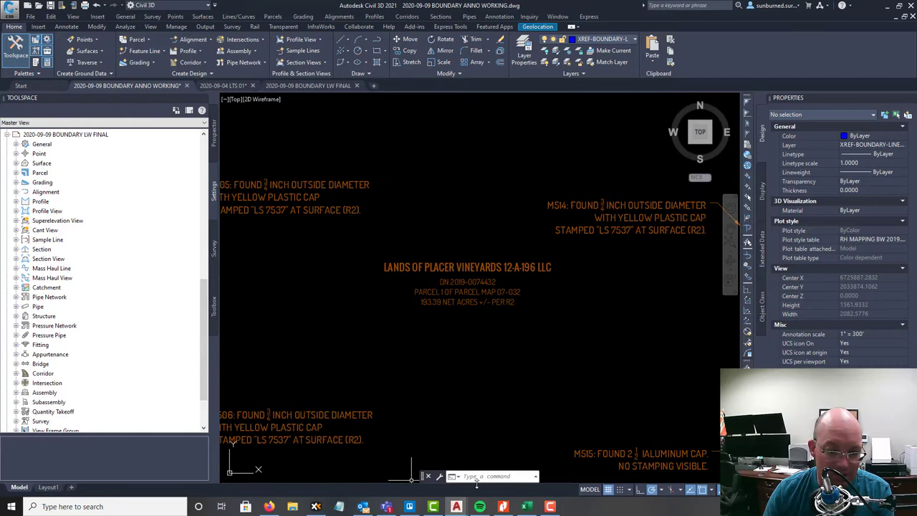
left_click(502, 511)
left_click(502, 506)
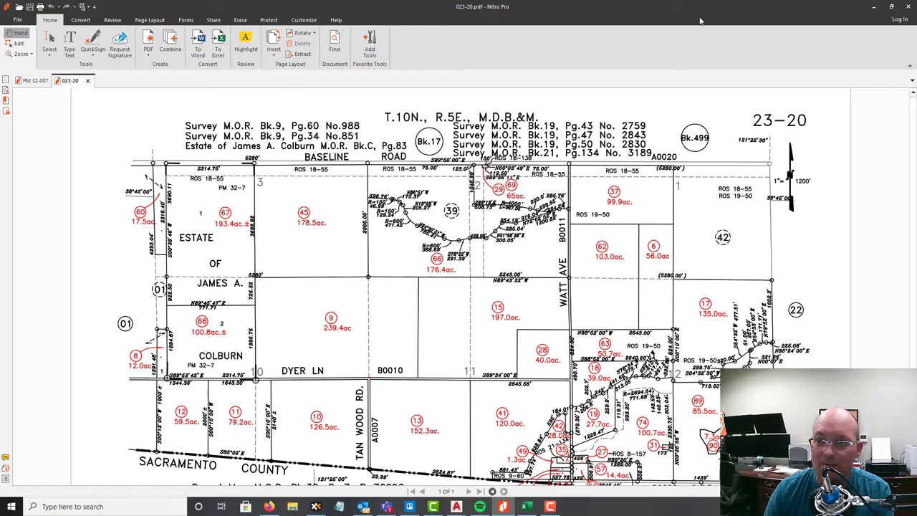
- Return to the Civil 3D drawing and add the line APN-023-200-067 below the acreage in the central parcel description
left_click_drag(701, 14, 916, 132)
left_click(523, 339)
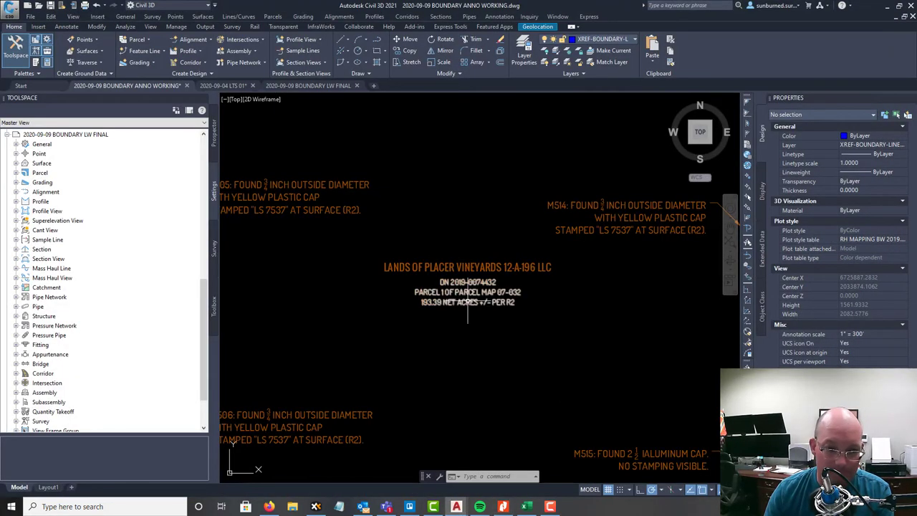
scroll(467, 301, "up", 5)
left_click(480, 243)
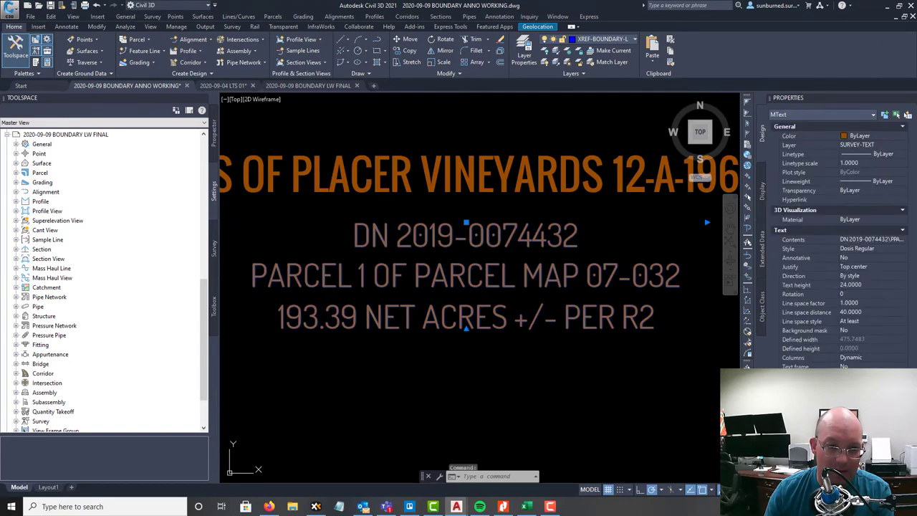
double_click(467, 319)
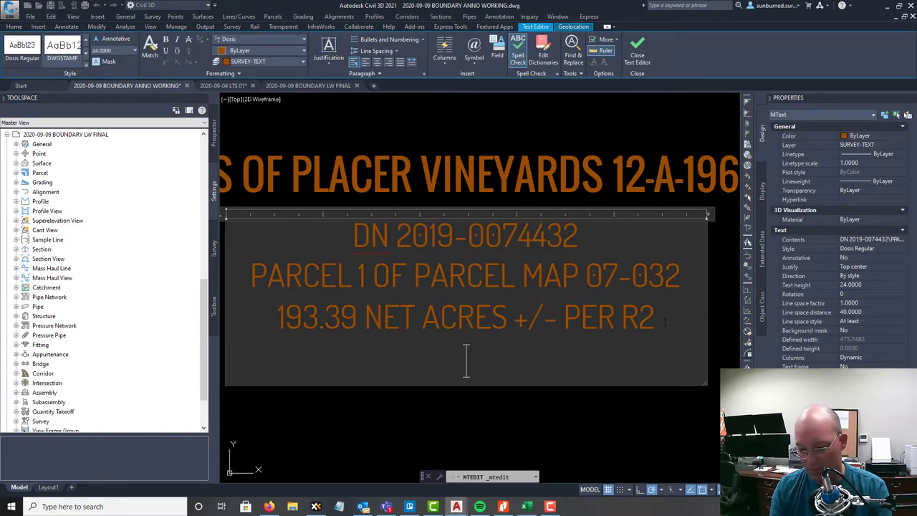
type("23-2000-")
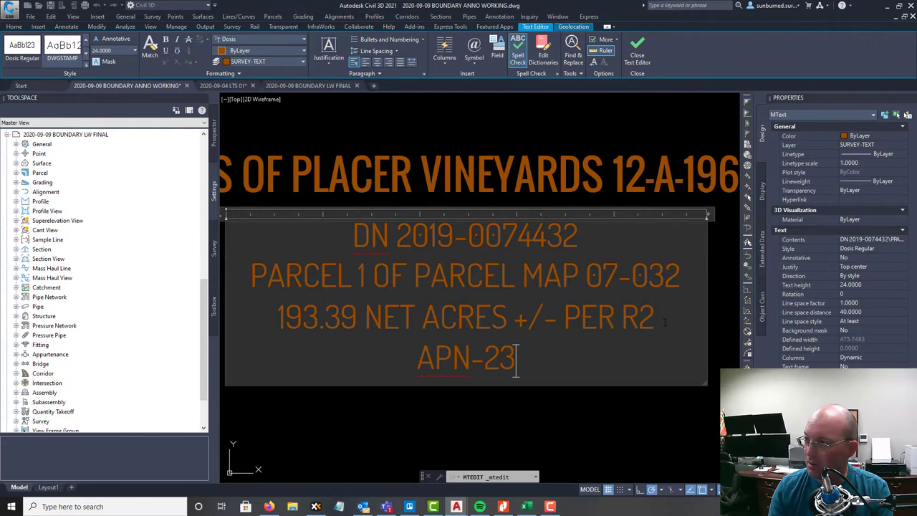
key("BackSpace")
key("BackSpace")
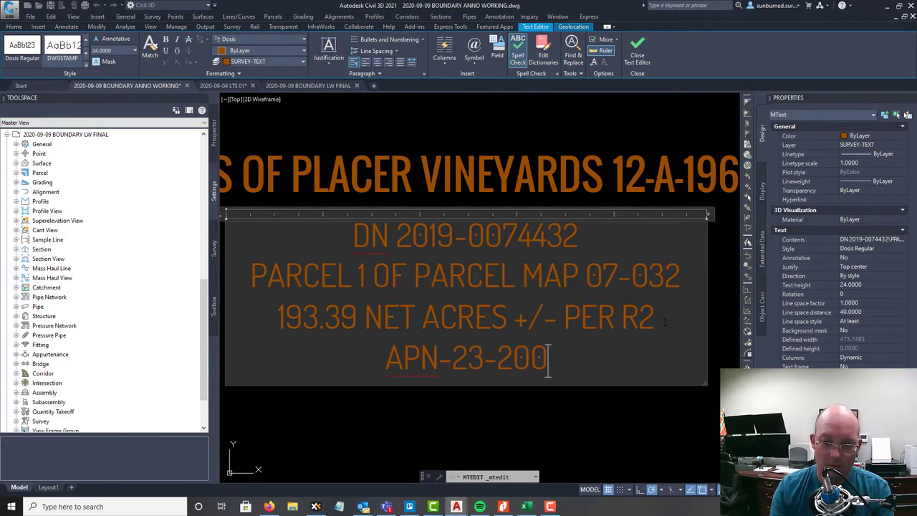
type("-067")
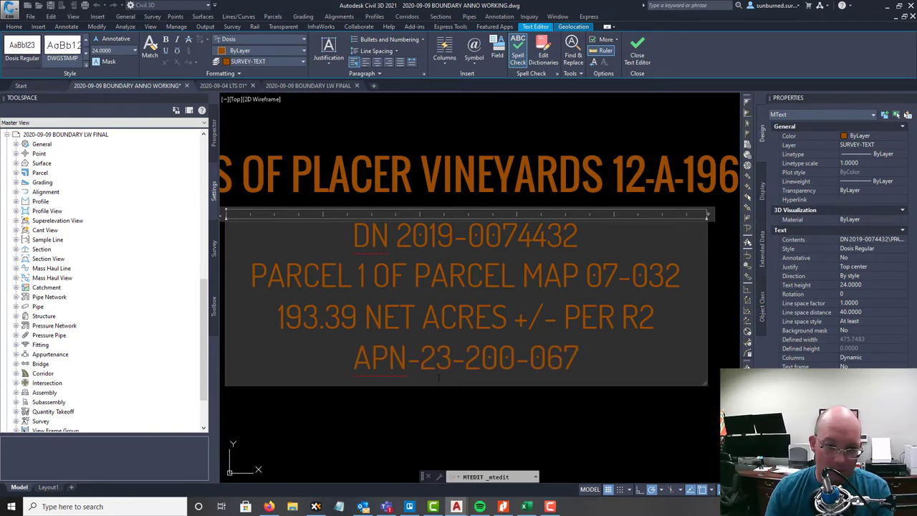
left_click(423, 358)
type("0")
left_click(506, 419)
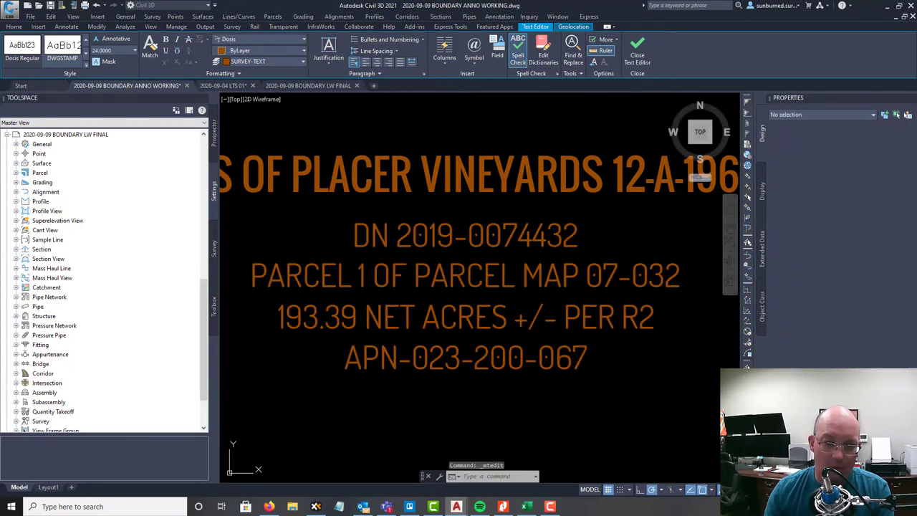
- Edit the rotated description beside monument M513, replacing the document number with DN XXXX and the parcel map line with APN-023-200-045
scroll(534, 302, "down", 8)
middle_click_drag(534, 302, 435, 335)
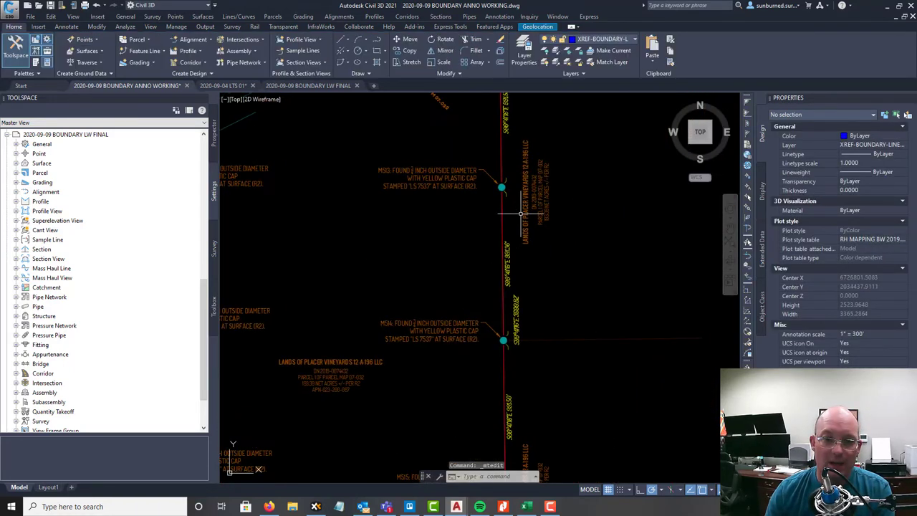
scroll(523, 204, "up", 5)
left_click(508, 253)
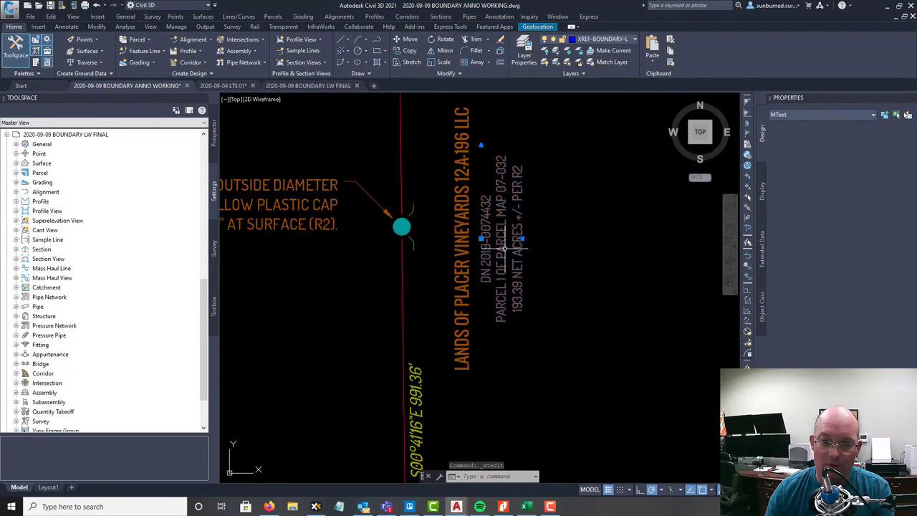
double_click(506, 253)
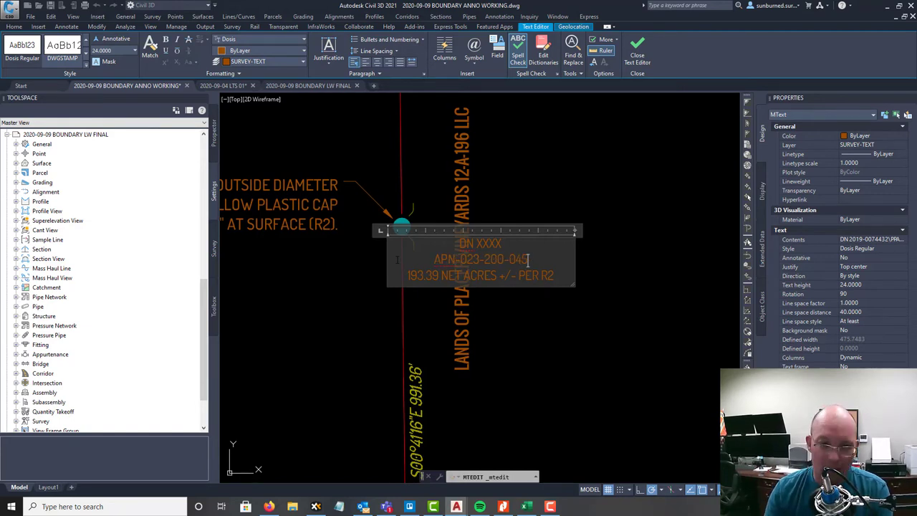
left_click(445, 366)
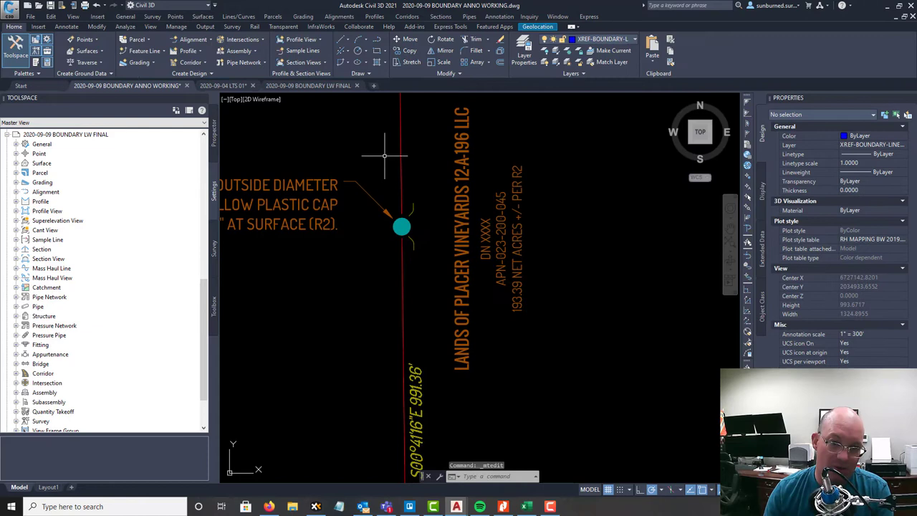
- Change the rotated ownership title beside monument M513 to LANDS OF XXXX
left_click(462, 244)
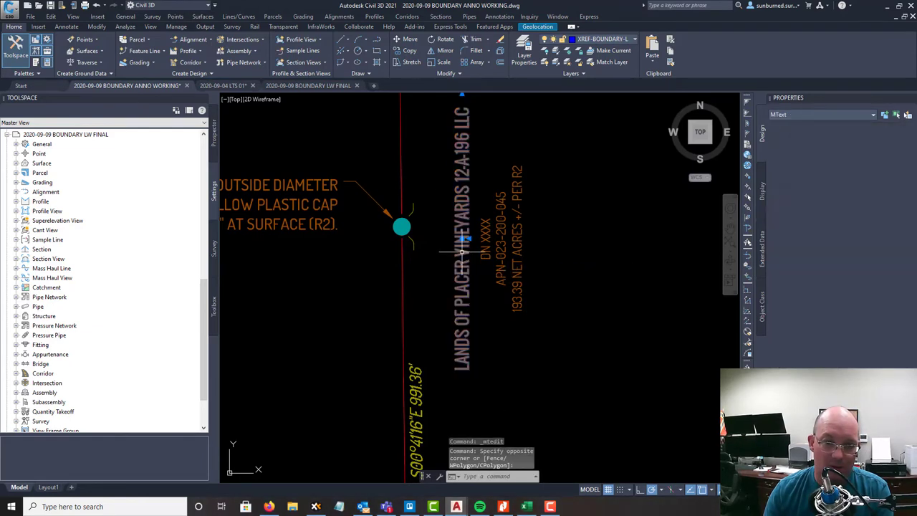
double_click(464, 239)
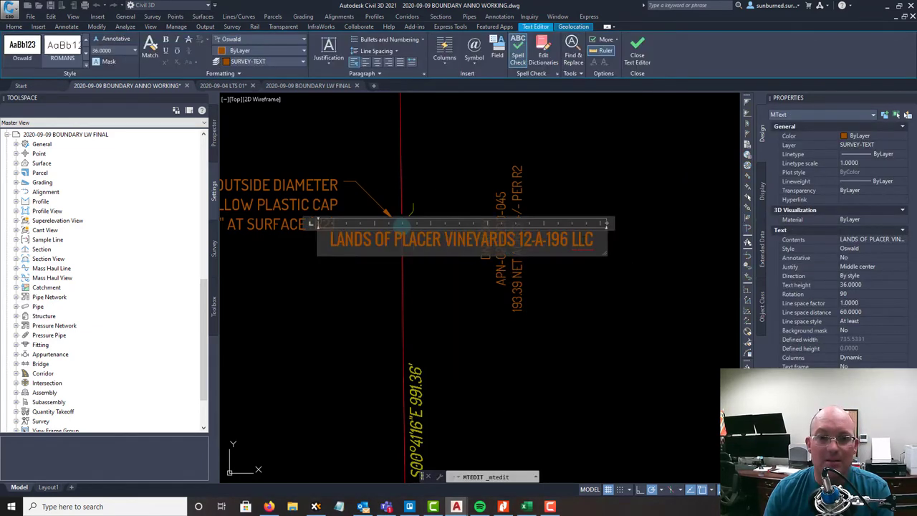
key("ctrl+a")
type("L")
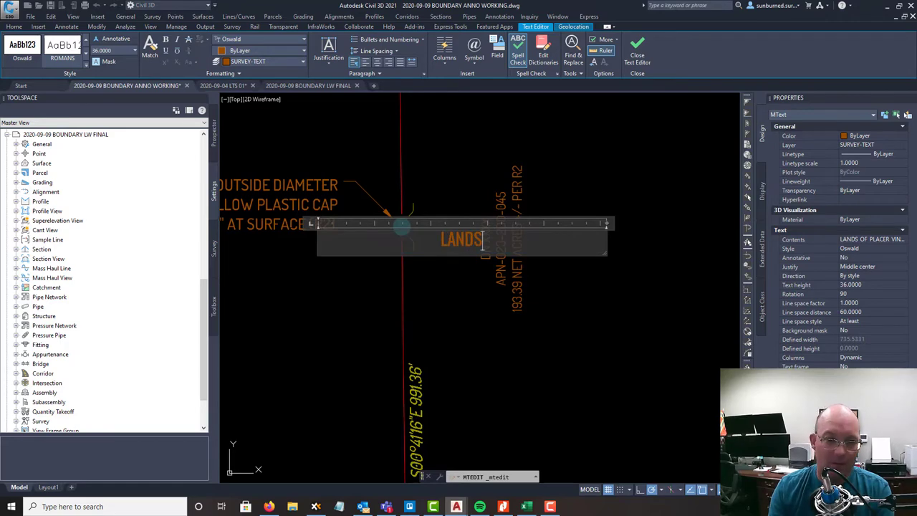
left_click(289, 230)
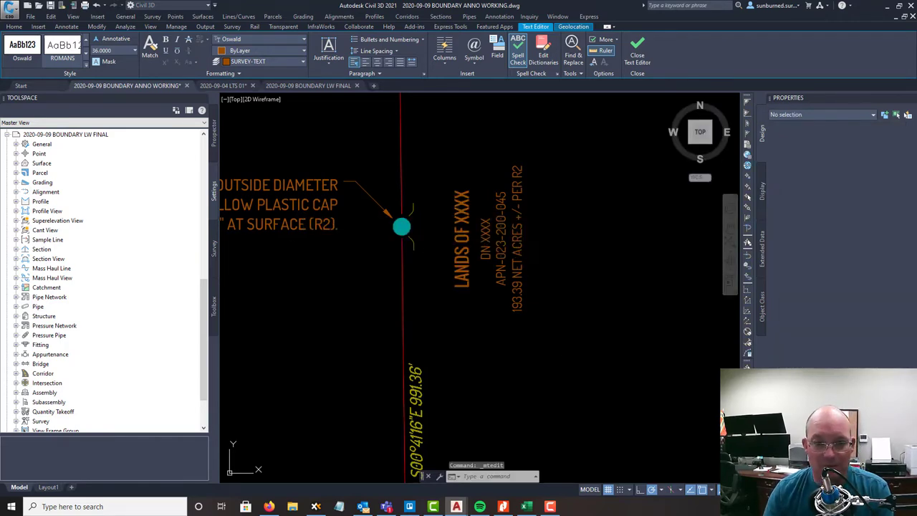
- Check the ownership labels and monument notes along the parcel's east, south and west lines
scroll(511, 258, "down", 4)
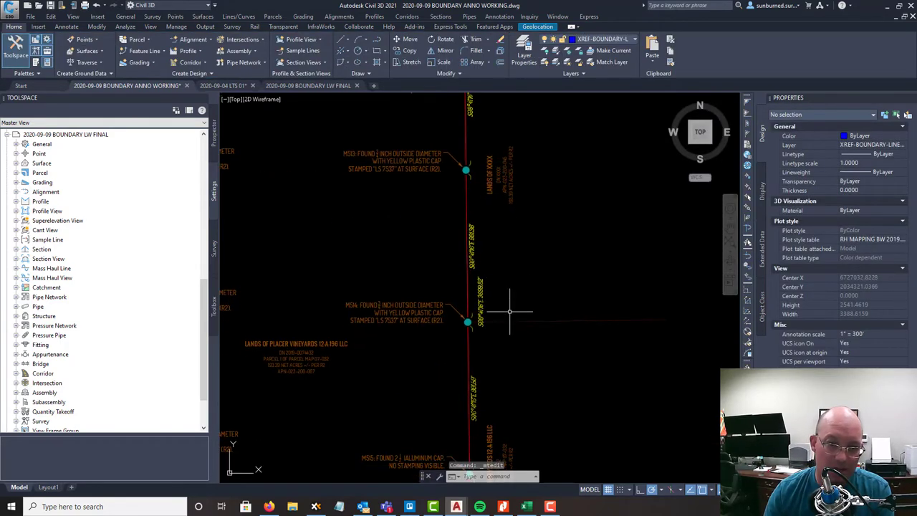
scroll(488, 213, "up", 5)
scroll(482, 169, "down", 3)
middle_click_drag(494, 288, 497, 196)
middle_click_drag(515, 402, 542, 250)
middle_click_drag(524, 388, 544, 269)
scroll(545, 314, "down", 5)
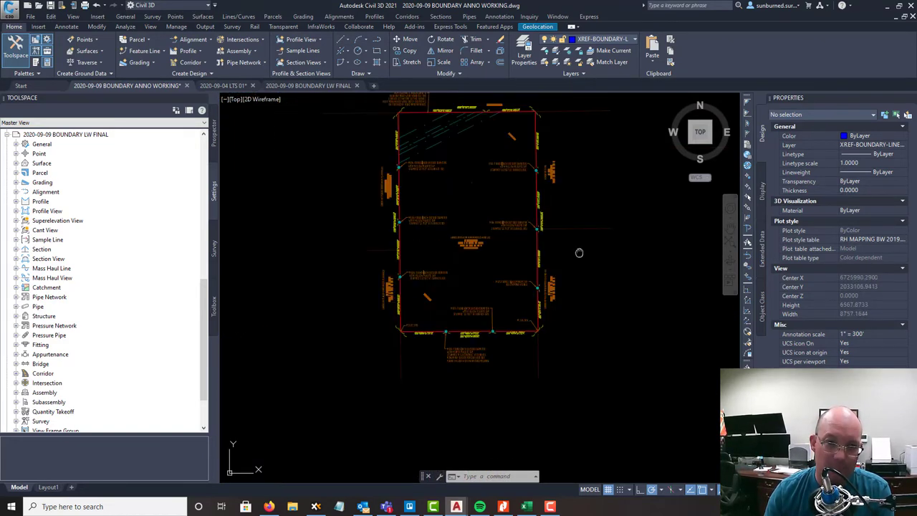
scroll(571, 266, "up", 2)
scroll(539, 360, "up", 2)
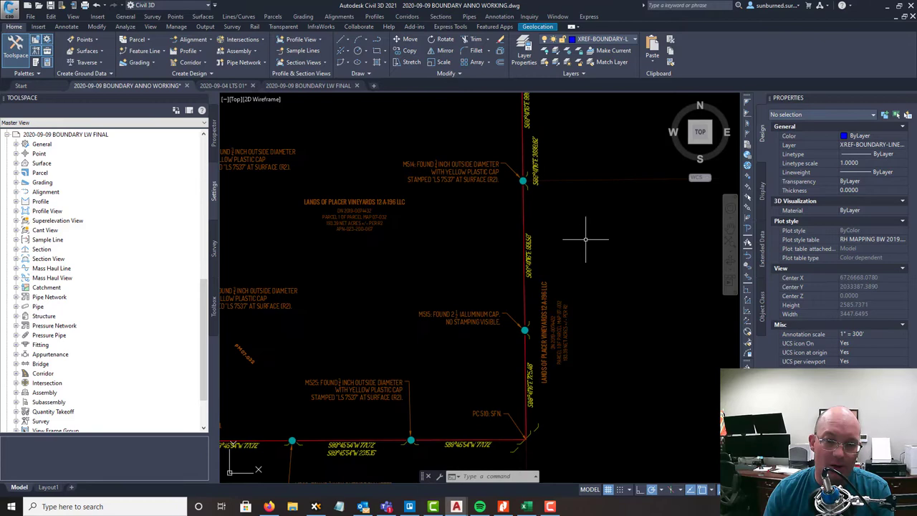
middle_click_drag(379, 360, 506, 299)
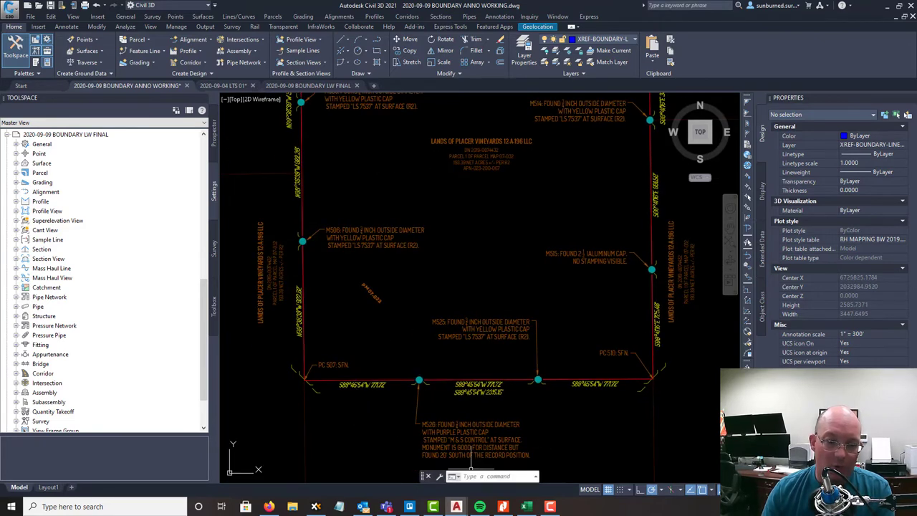
middle_click_drag(329, 208, 369, 360)
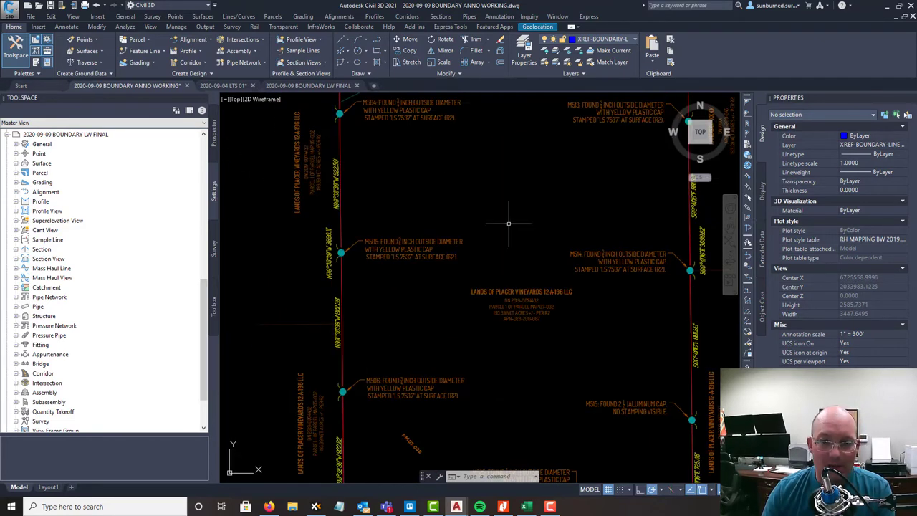
- Examine the Baseline Road annotation on the north line and the monument symbols and corners around the rest of the boundary
mouse_move(560, 269)
middle_mouse_down()
mouse_move(425, 380)
mouse_move(448, 447)
middle_mouse_up()
scroll(465, 284, "down", 4)
scroll(466, 367, "up", 2)
middle_click_drag(473, 348, 523, 172)
middle_click_drag(498, 320, 481, 511)
scroll(476, 276, "up", 2)
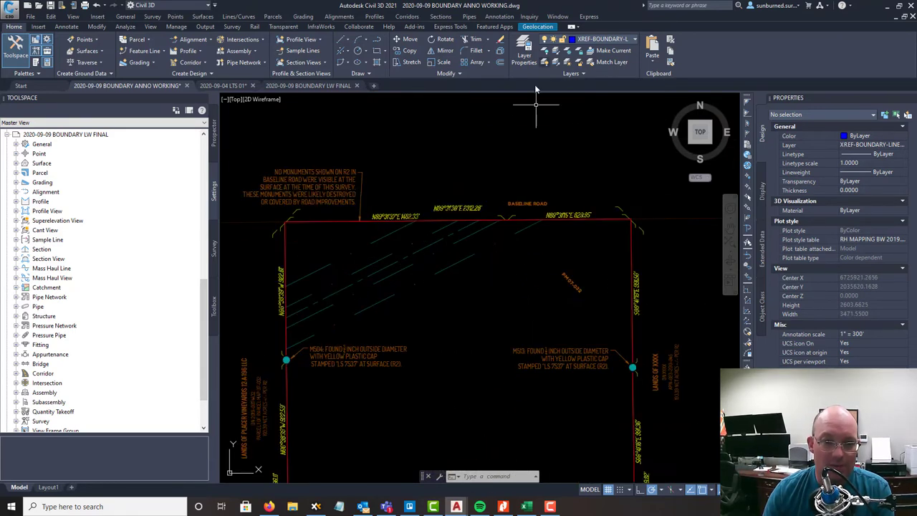
scroll(508, 255, "up", 2)
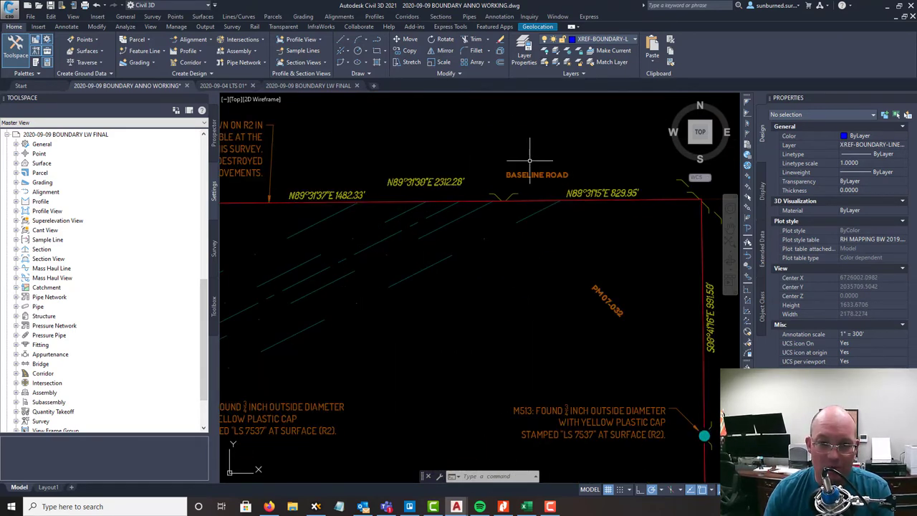
scroll(557, 216, "down", 4)
middle_click_drag(465, 245, 464, 249)
scroll(374, 219, "up", 2)
middle_click_drag(628, 246, 456, 253)
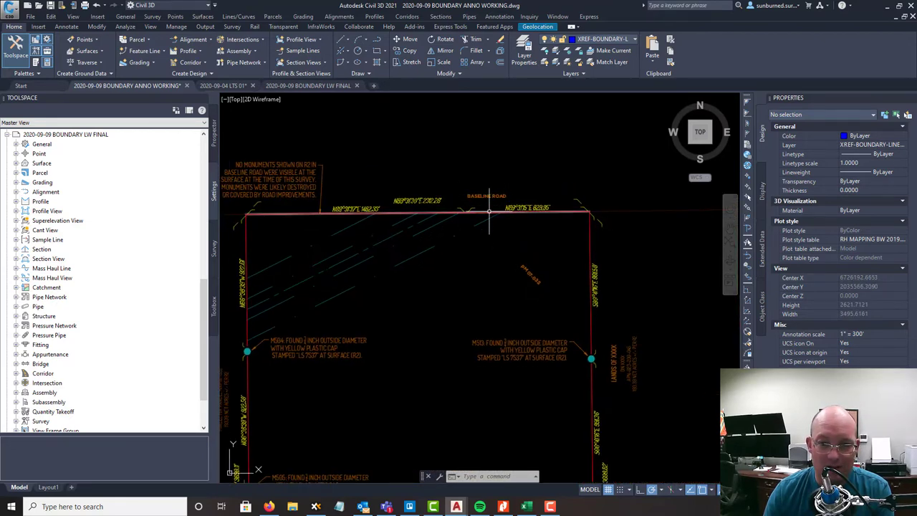
scroll(498, 206, "up", 2)
scroll(521, 205, "down", 2)
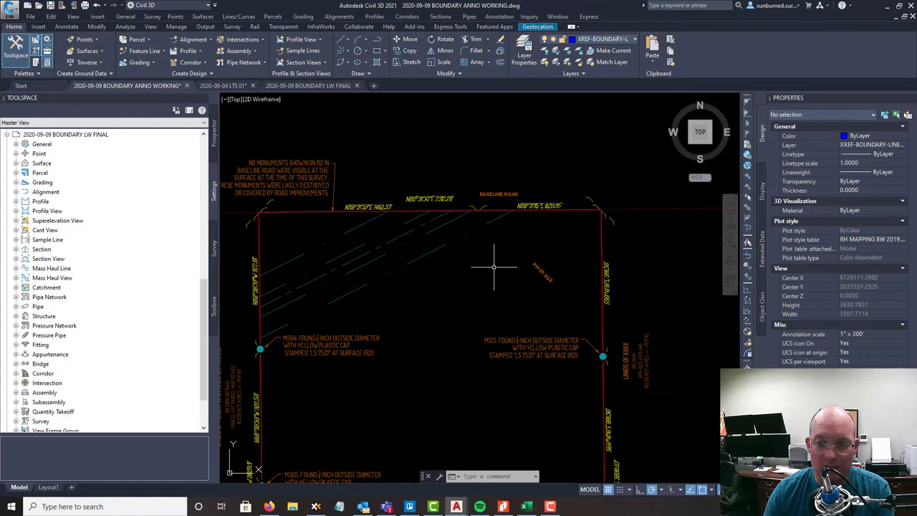
mouse_move(494, 267)
middle_mouse_down()
mouse_move(557, 273)
mouse_move(559, 290)
mouse_move(553, 221)
mouse_move(542, 283)
middle_mouse_up()
scroll(540, 286, "down", 2)
middle_click_drag(547, 379, 514, 285)
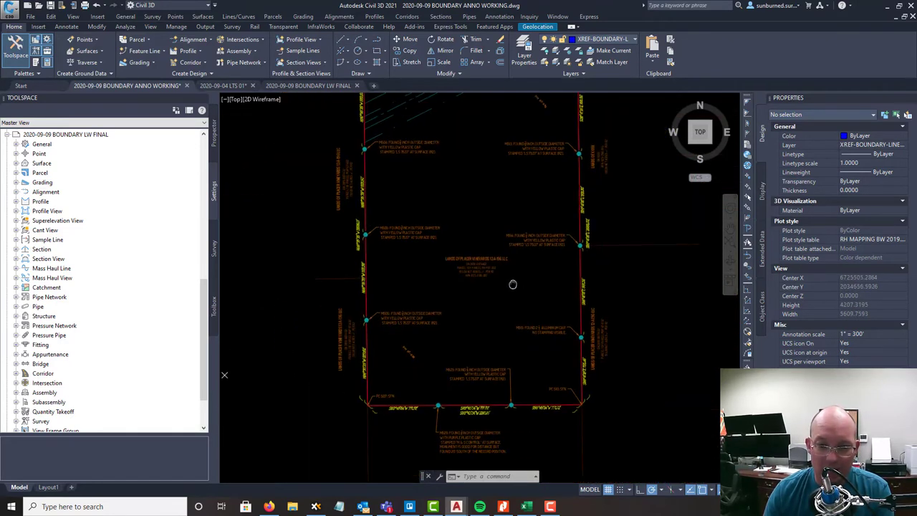
mouse_move(522, 349)
middle_mouse_down()
mouse_move(496, 295)
mouse_move(493, 322)
middle_mouse_up()
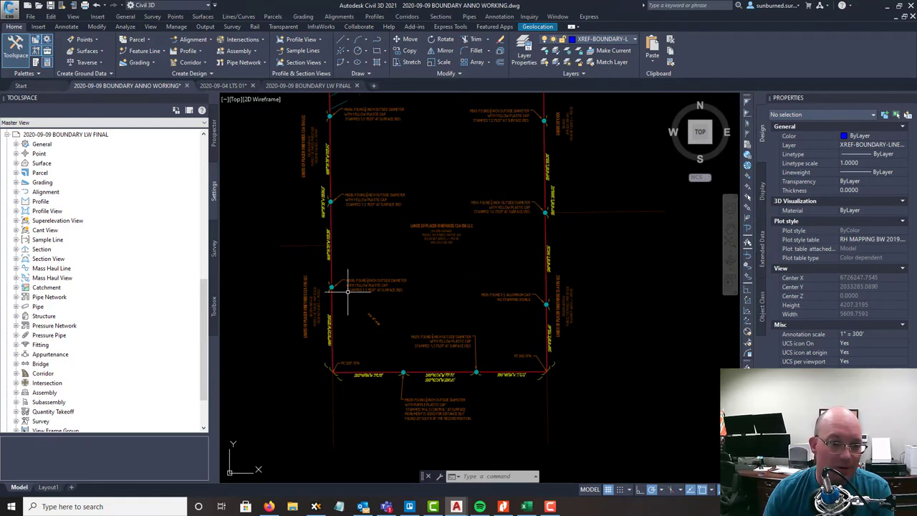
mouse_move(348, 291)
middle_mouse_down()
mouse_move(371, 317)
mouse_move(337, 318)
mouse_move(345, 295)
middle_mouse_up()
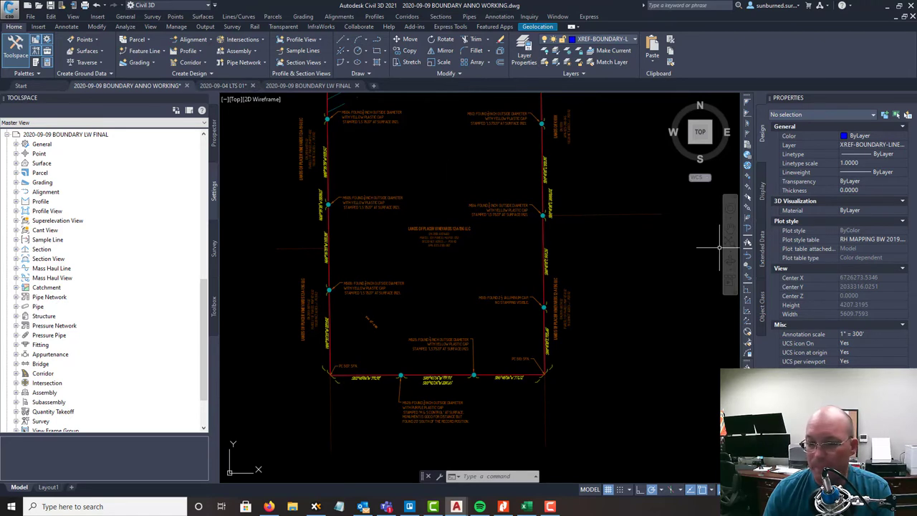
- Insert the SFN block from the current drawing's blocks into the open area between monument M506's note and the central description
left_click(680, 316)
type("INSER")
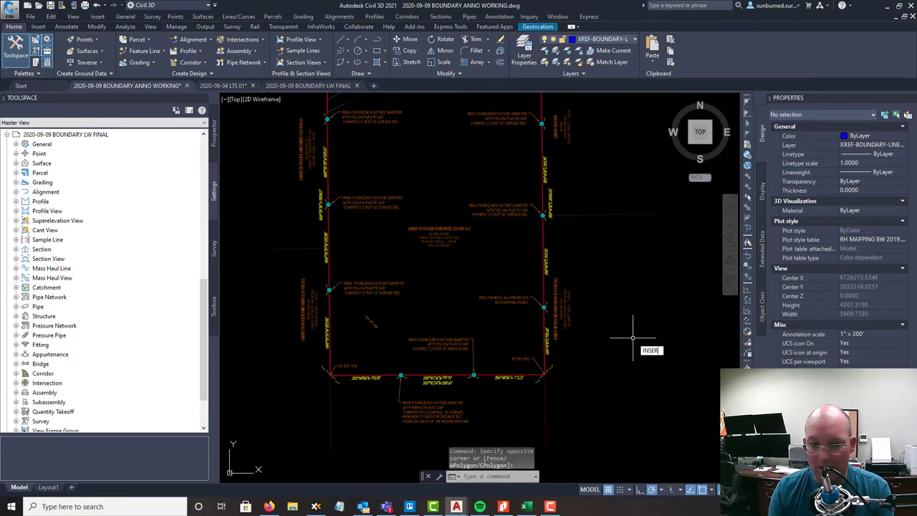
type("T")
key("Return")
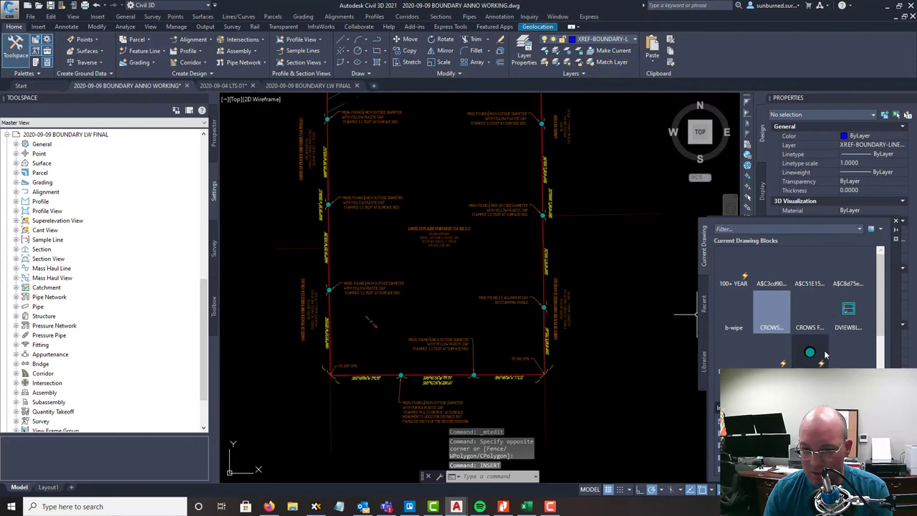
scroll(826, 354, "down", 2)
left_click(808, 336)
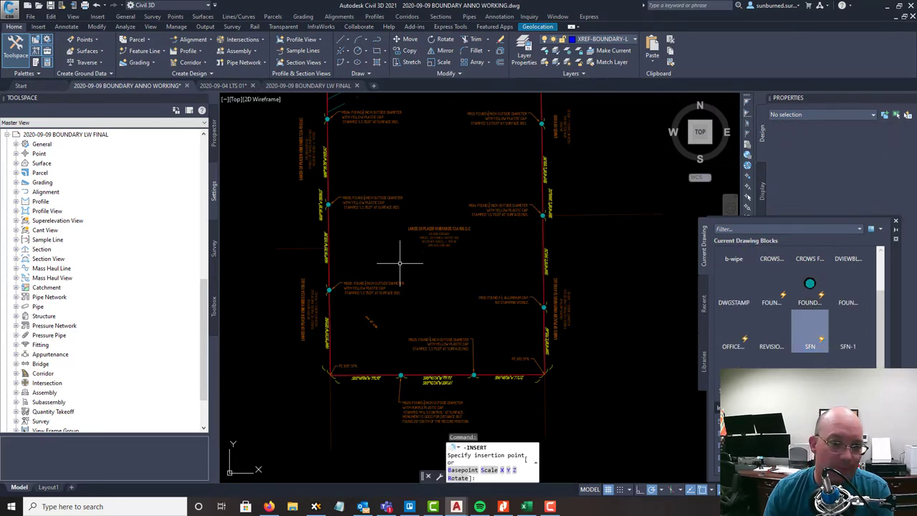
scroll(383, 256, "up", 5)
- Scale the inserted SFN block by a factor of 30 about a base point at the symbol
type("S")
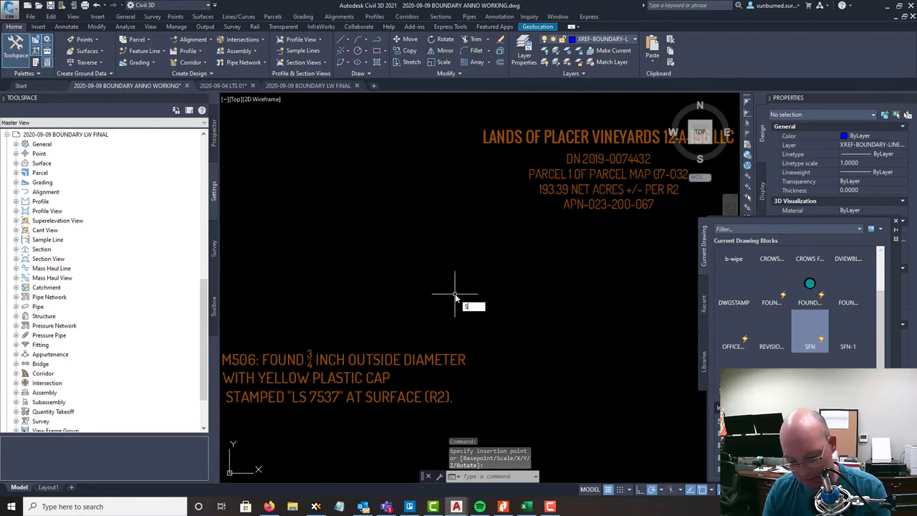
type("C")
key("Return")
type("30")
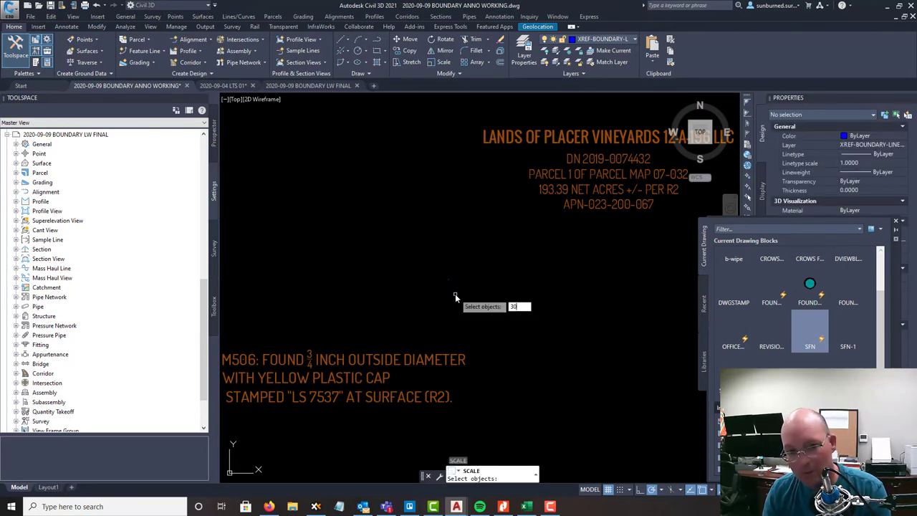
key("Return")
left_click(455, 293)
left_click(414, 257)
left_click(463, 300)
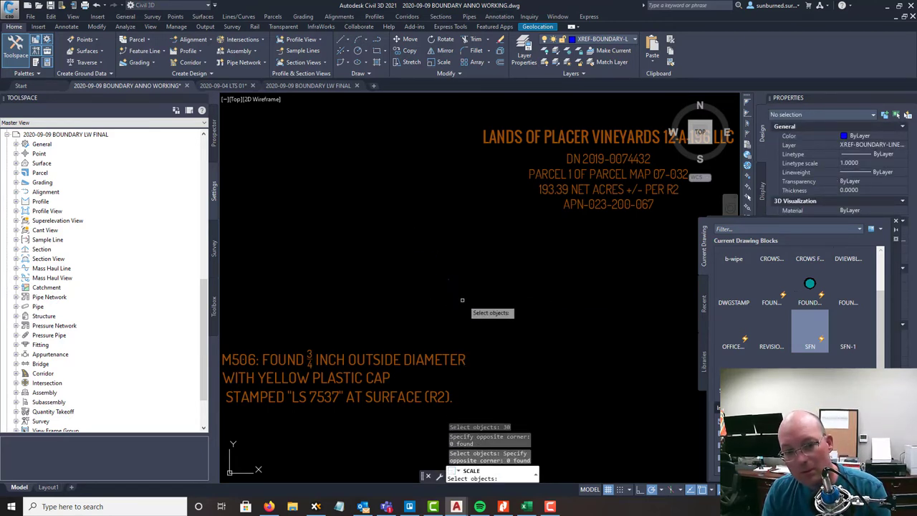
left_click(466, 305)
left_click(441, 258)
key("Return")
left_click(447, 274)
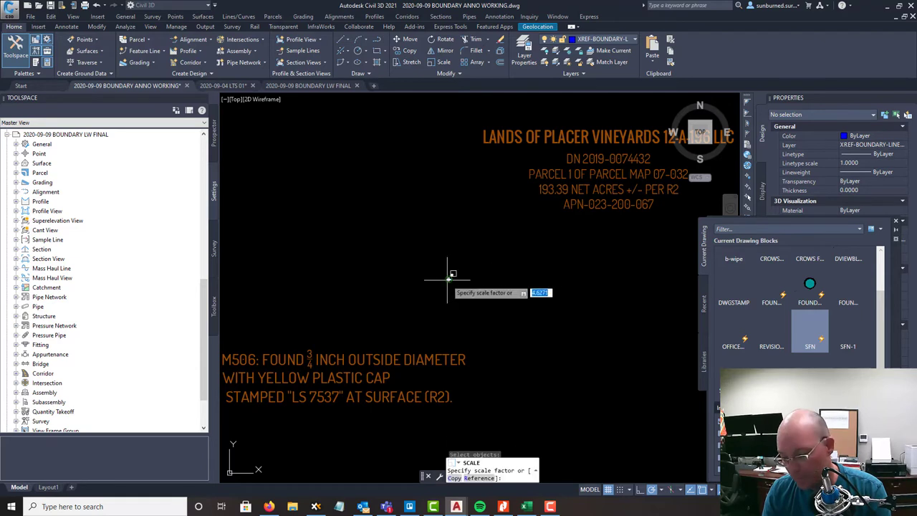
type("30")
key("Return")
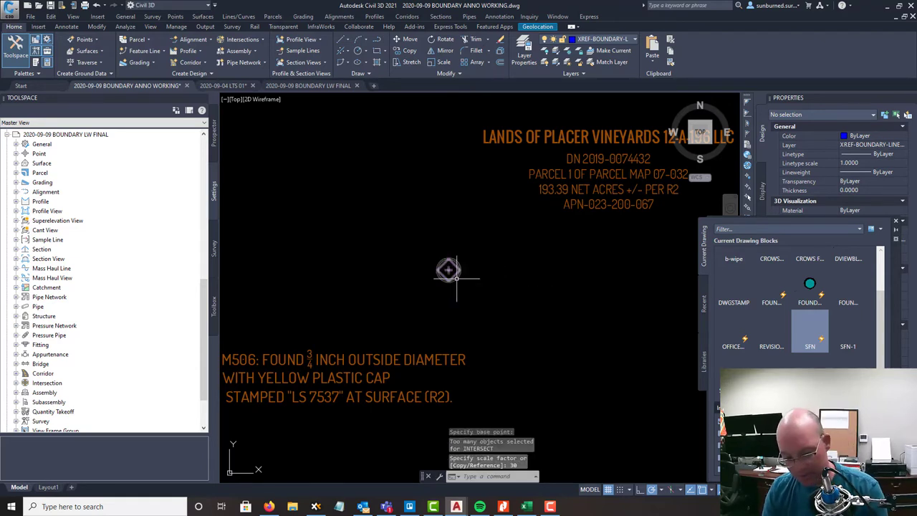
- Copy the enlarged SFN symbol by its centre onto the parcel's southwest corner at PC 507
type("COPY")
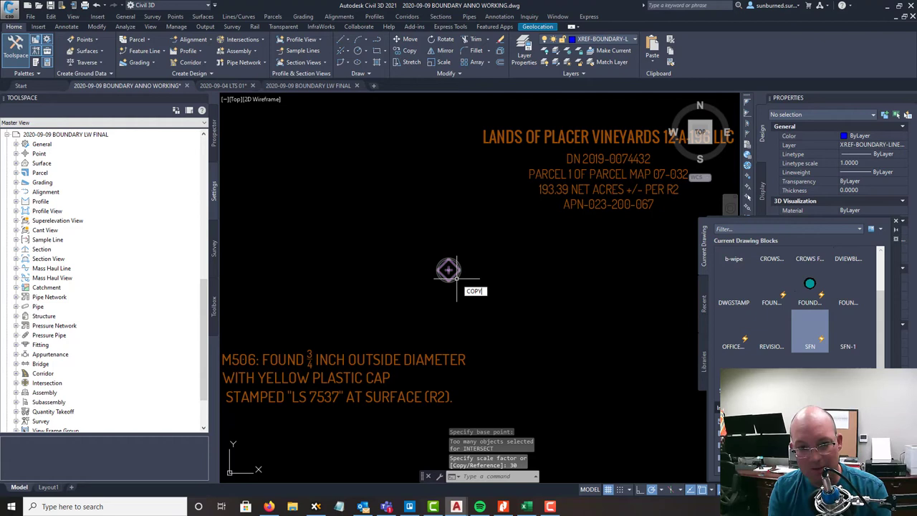
key("Return")
left_click(448, 270)
key("Return")
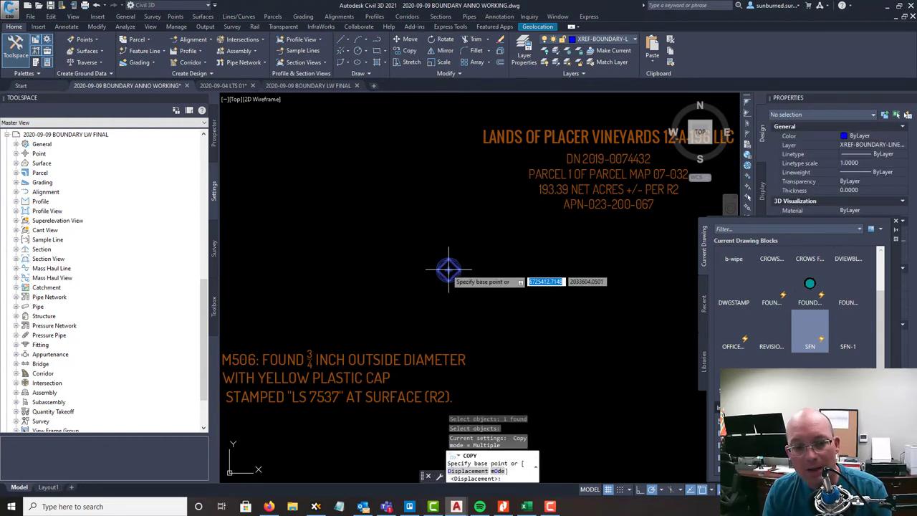
scroll(448, 270, "up", 5)
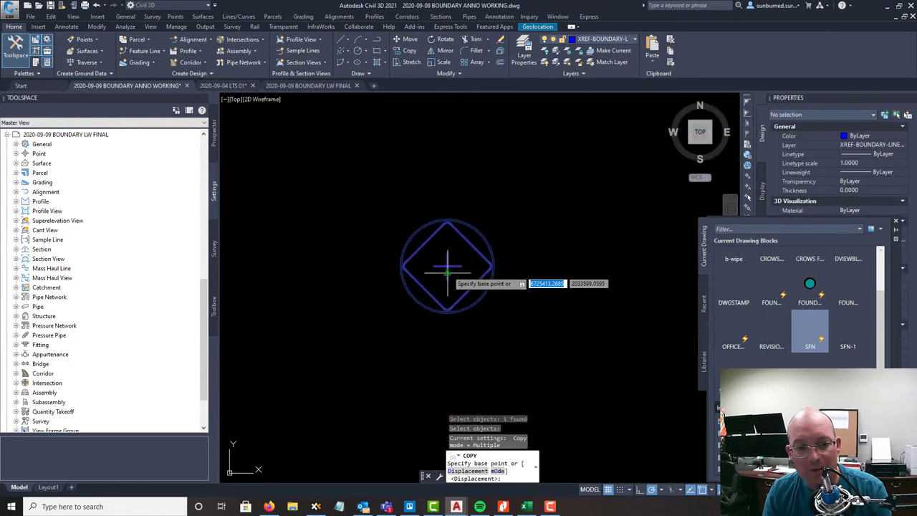
left_click(447, 265)
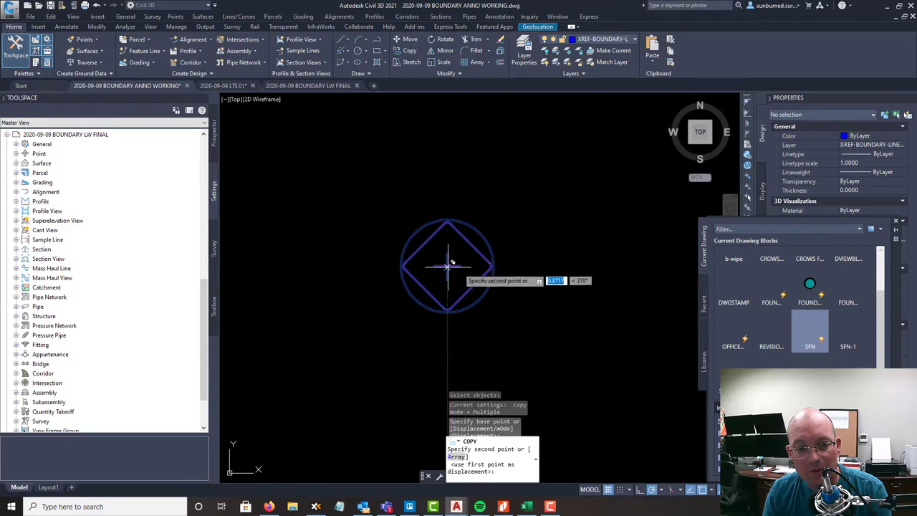
scroll(450, 262, "down", 6)
scroll(535, 326, "up", 6)
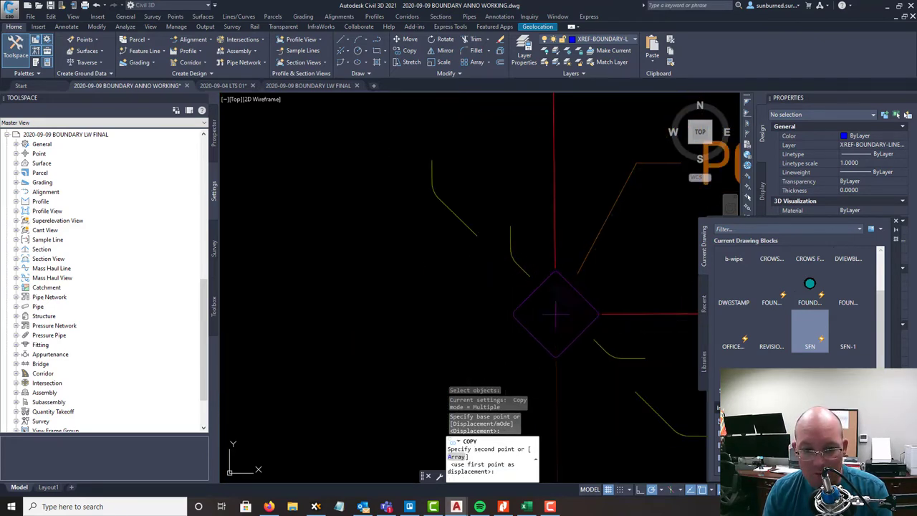
left_click(573, 315)
- Place another copy of the SFN symbol on the parcel's southeast corner at PC 510 and finish copying
scroll(471, 306, "up", 6)
middle_click_drag(616, 309, 382, 303)
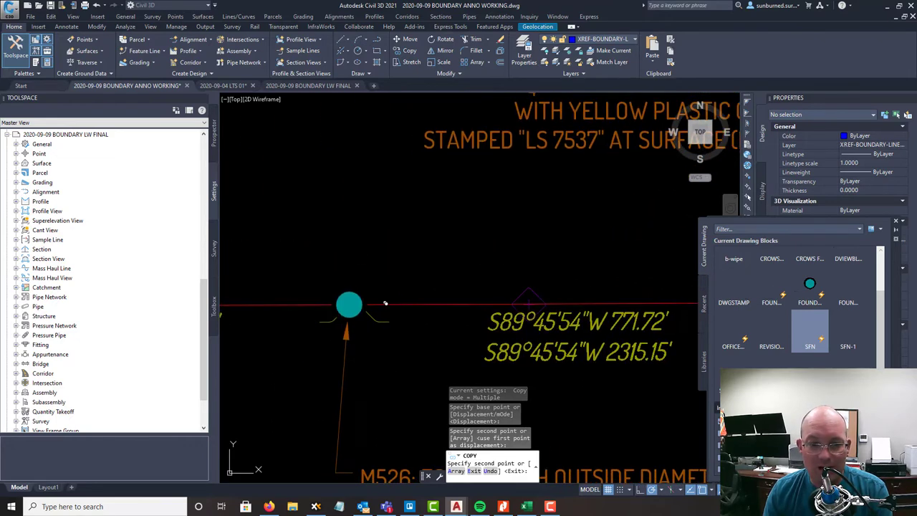
mouse_move(688, 307)
middle_mouse_down()
mouse_move(493, 305)
mouse_move(425, 322)
middle_mouse_up()
scroll(661, 312, "up", 4)
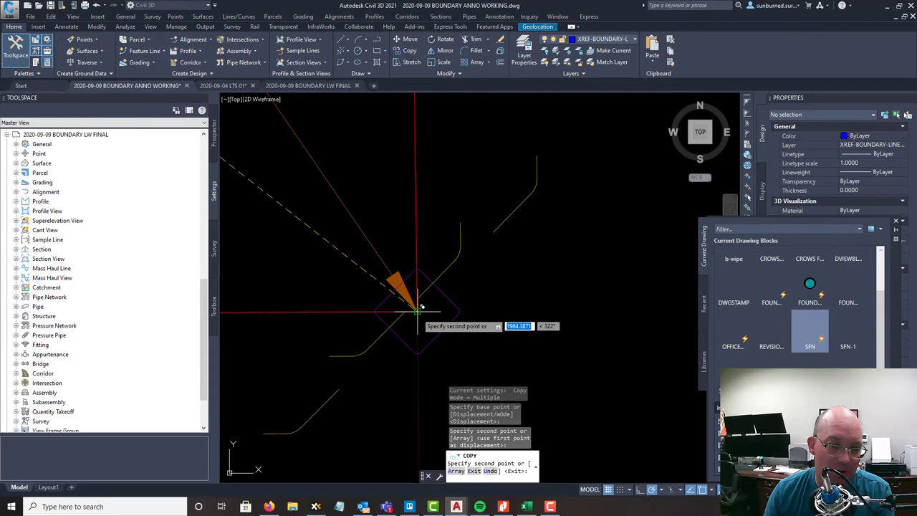
key("Escape")
- Pull the PC 510 leader's arrowhead back from the southeast corner to just outside the SFN symbol
left_click(380, 259)
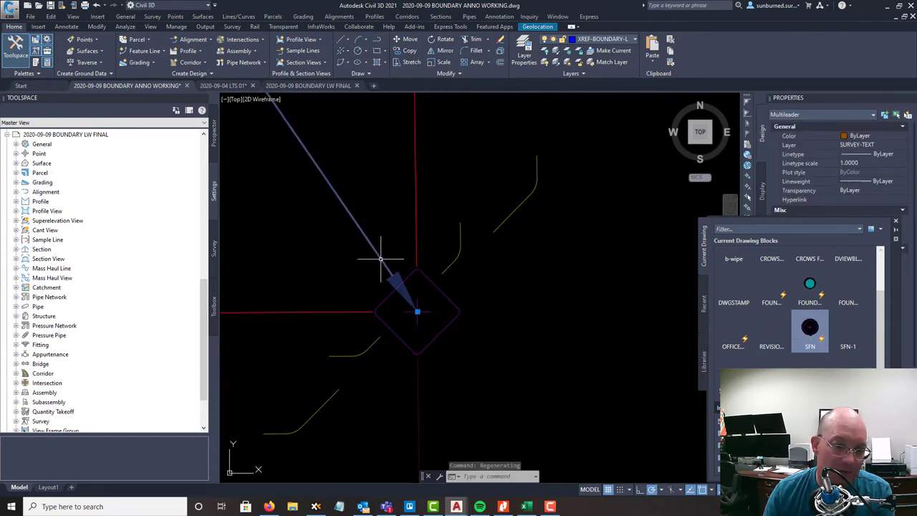
left_click(431, 319)
left_click(417, 312)
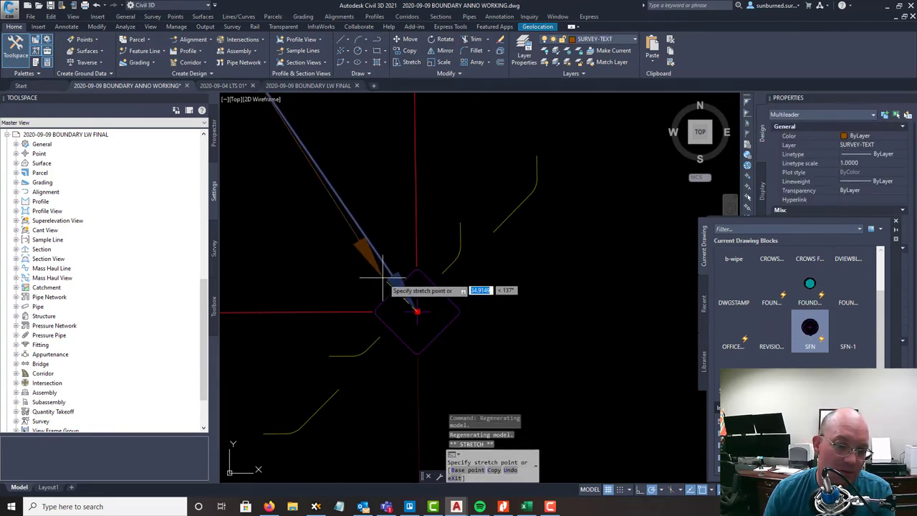
key("Escape")
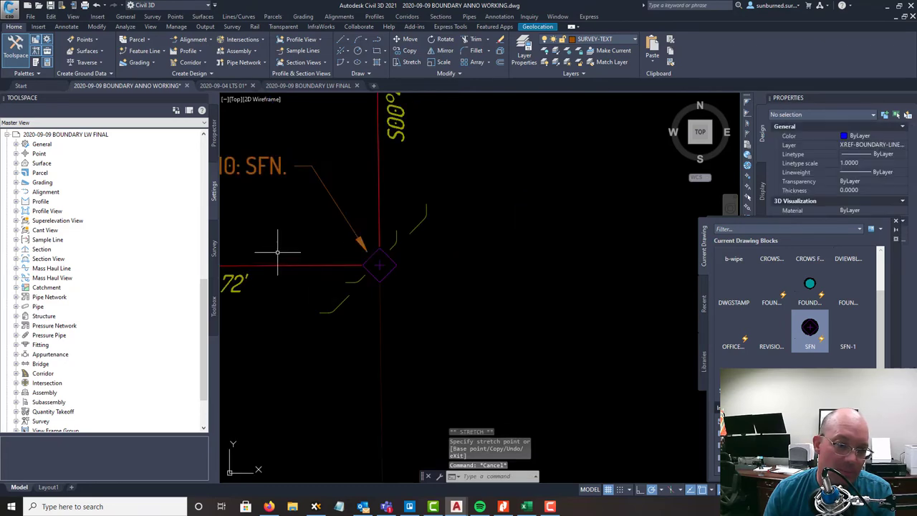
- Pull the PC 507 leader's arrowhead back from the southwest corner to just outside the SFN symbol
scroll(389, 287, "up", 5)
middle_click_drag(273, 271, 649, 268)
scroll(481, 306, "up", 2)
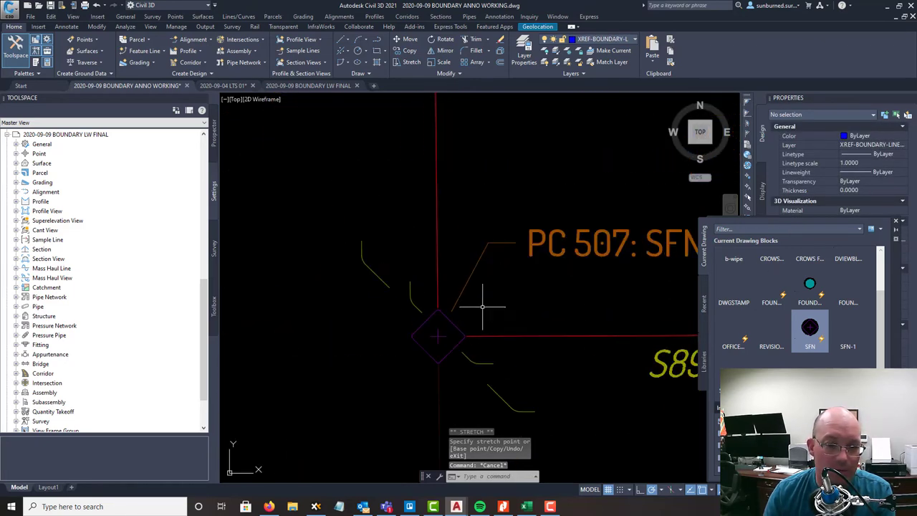
left_click(470, 286)
left_click(465, 291)
left_click(467, 278)
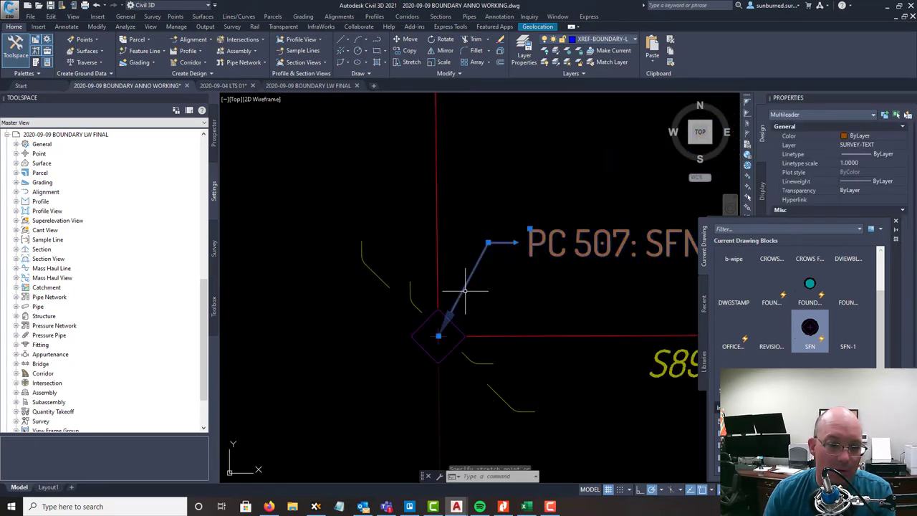
left_click(439, 335)
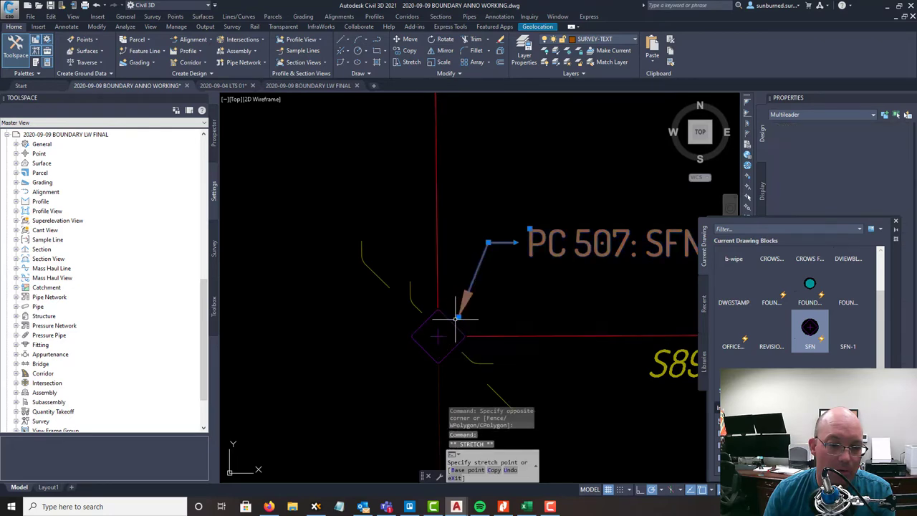
key("Escape")
- Delete the spare SFN symbol left in the open area below the central parcel description
scroll(564, 245, "down", 3)
scroll(564, 246, "down", 5)
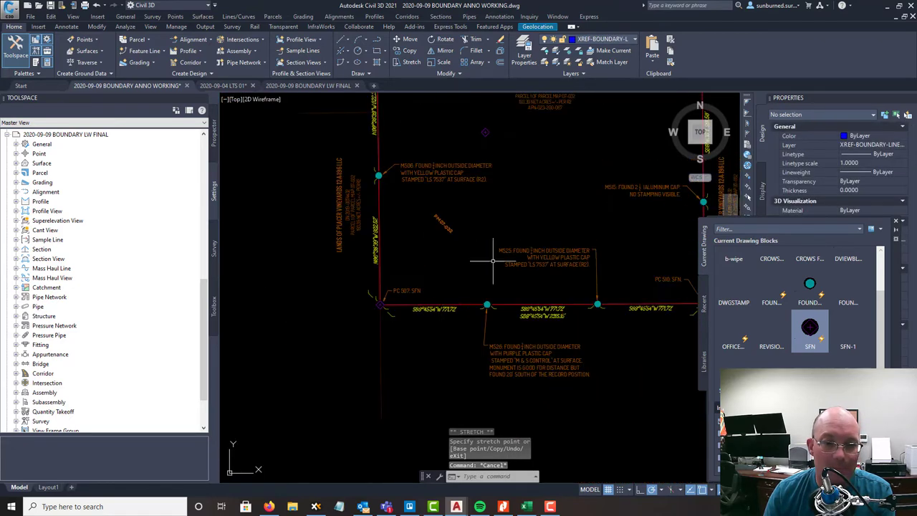
scroll(468, 250, "down", 5)
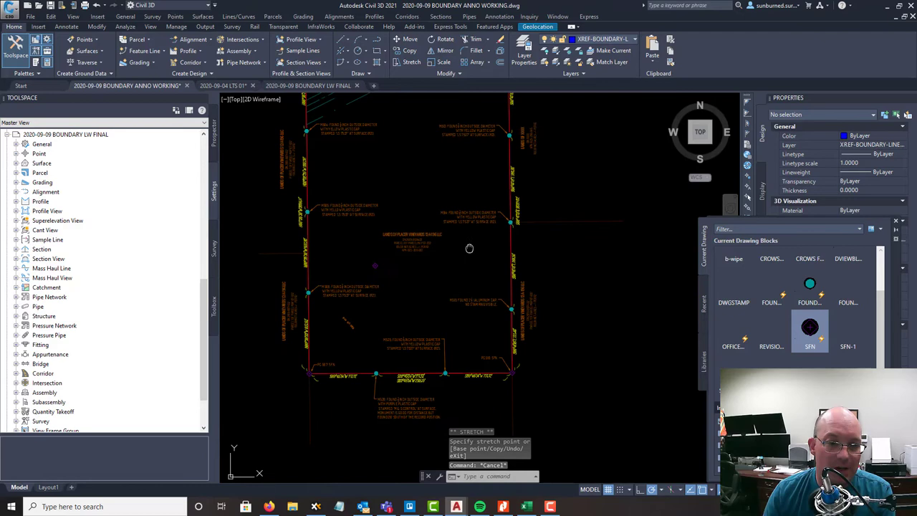
left_click(408, 343)
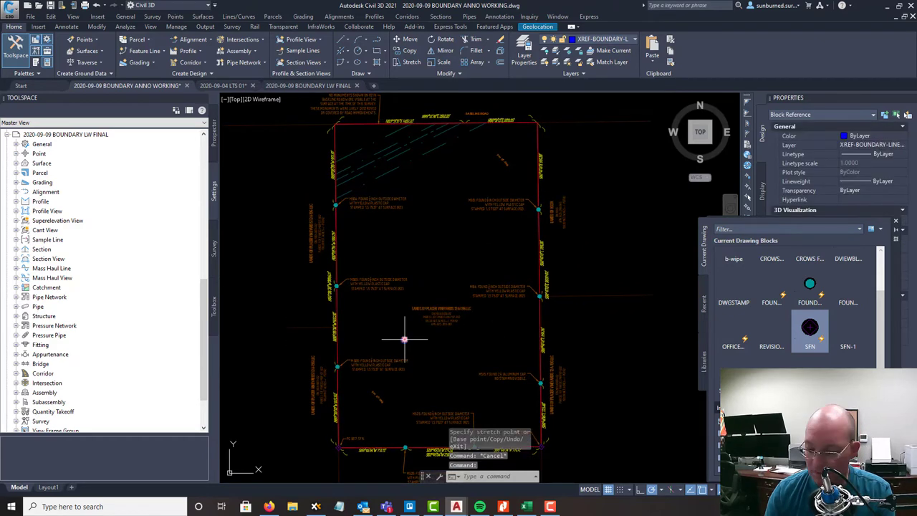
key("Delete")
key("Escape")
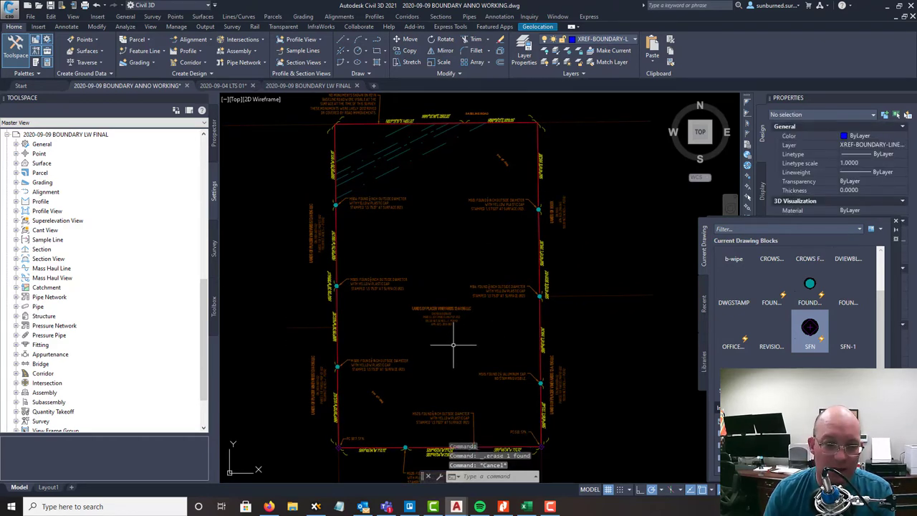
- Add an aligned dimension near the parcel's northwest corner from the middle diagonal easement line, using Nearest and Perpendicular snaps, to the southern easement line
scroll(416, 250, "up", 5)
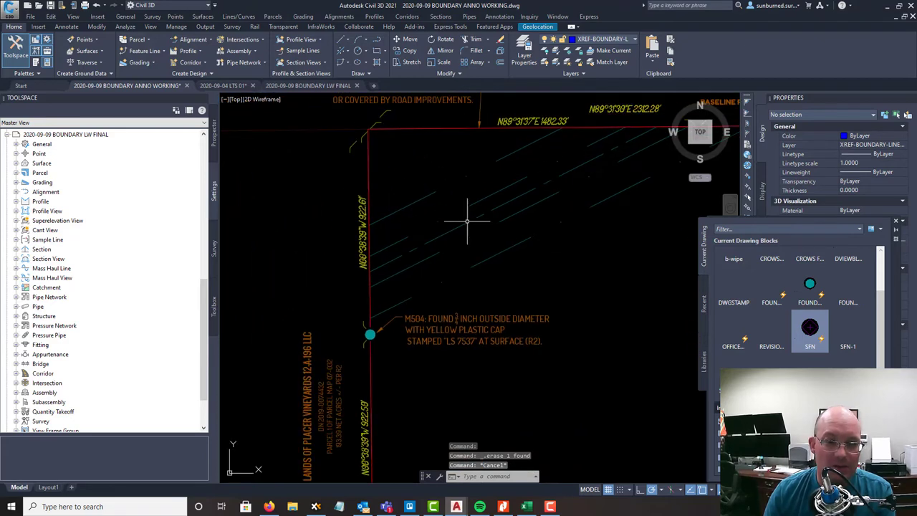
mouse_move(571, 238)
middle_mouse_down()
mouse_move(508, 219)
mouse_move(511, 251)
mouse_move(576, 329)
middle_mouse_up()
scroll(451, 254, "up", 2)
scroll(576, 329, "down", 3)
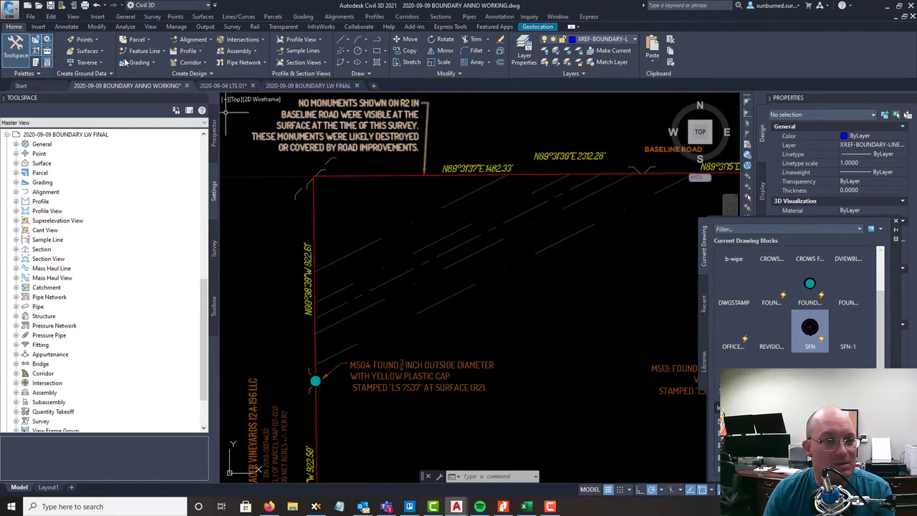
left_click(66, 27)
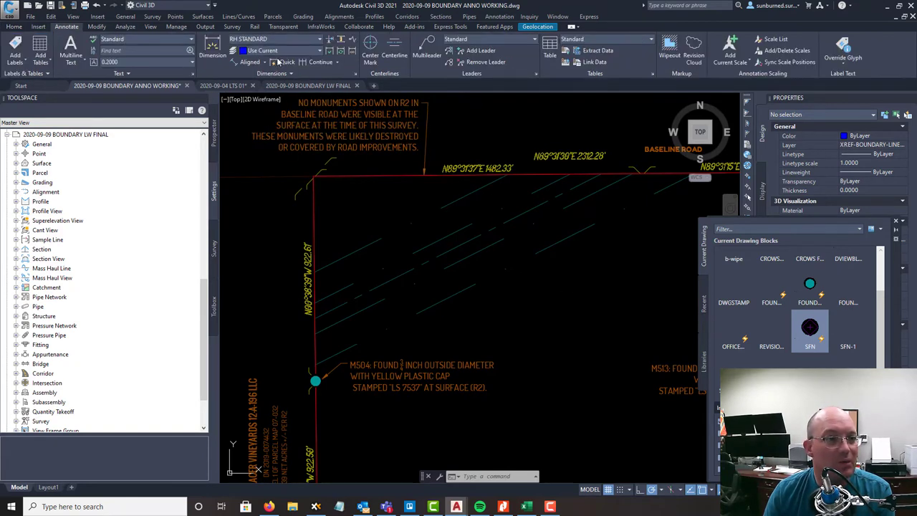
left_click(251, 62)
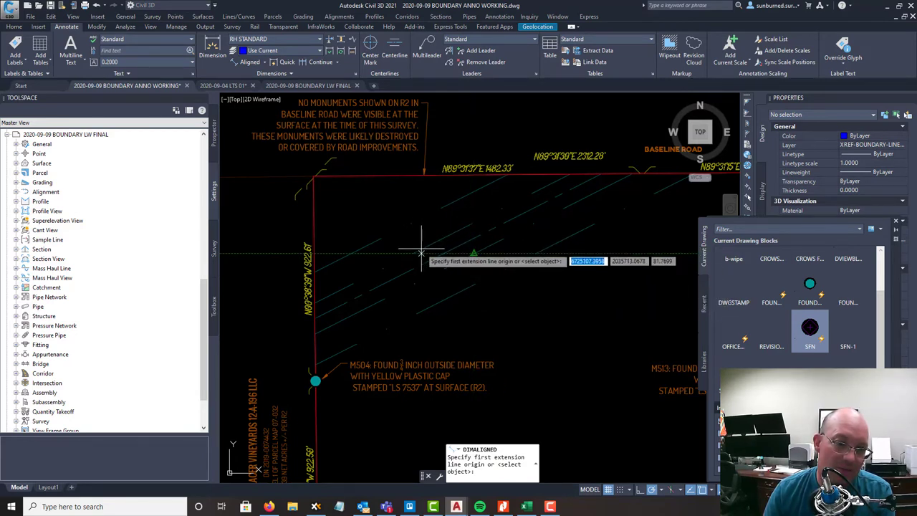
type("NEA")
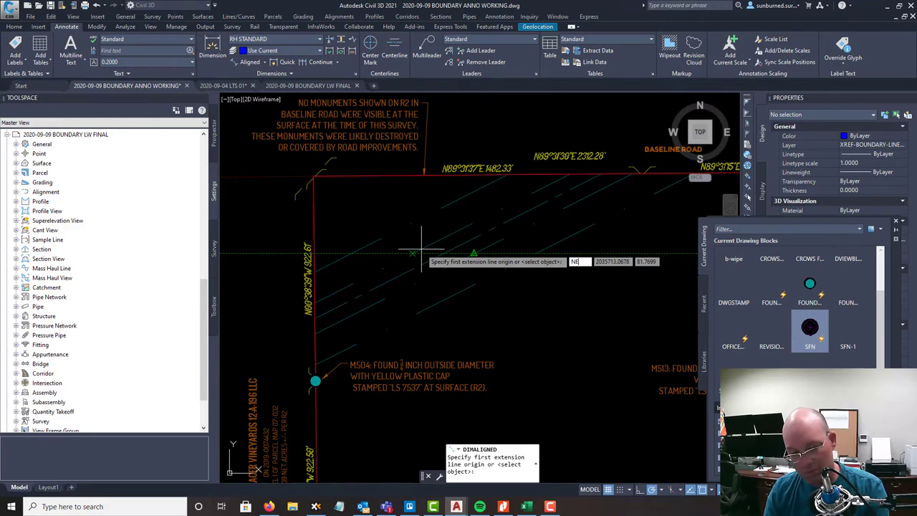
key("Return")
left_click(422, 249)
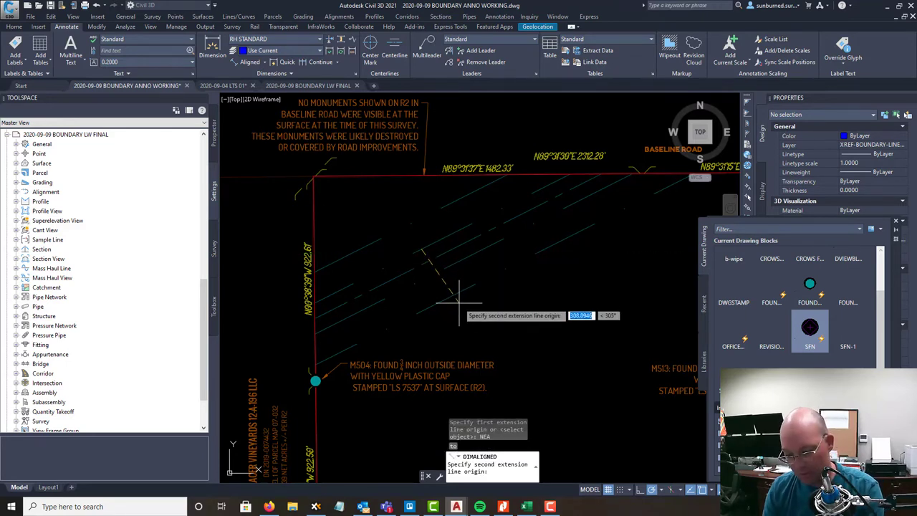
type("PER")
key("Return")
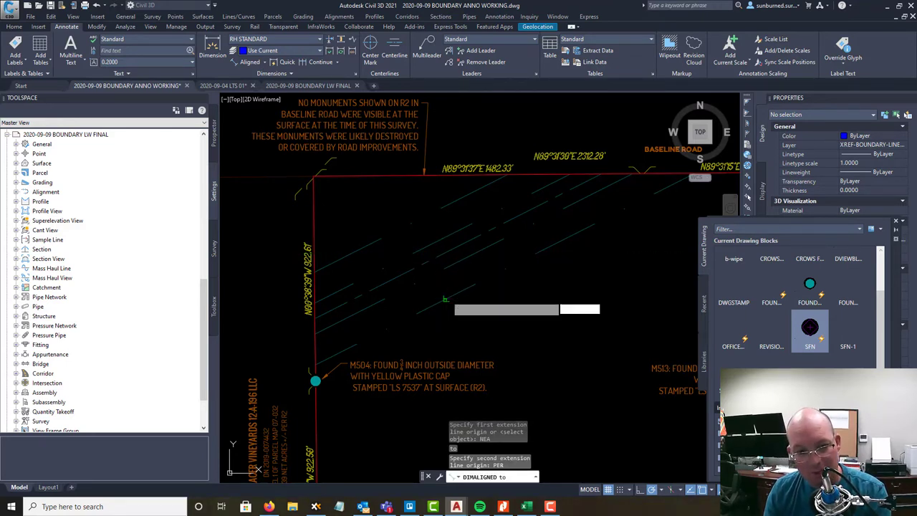
left_click(444, 299)
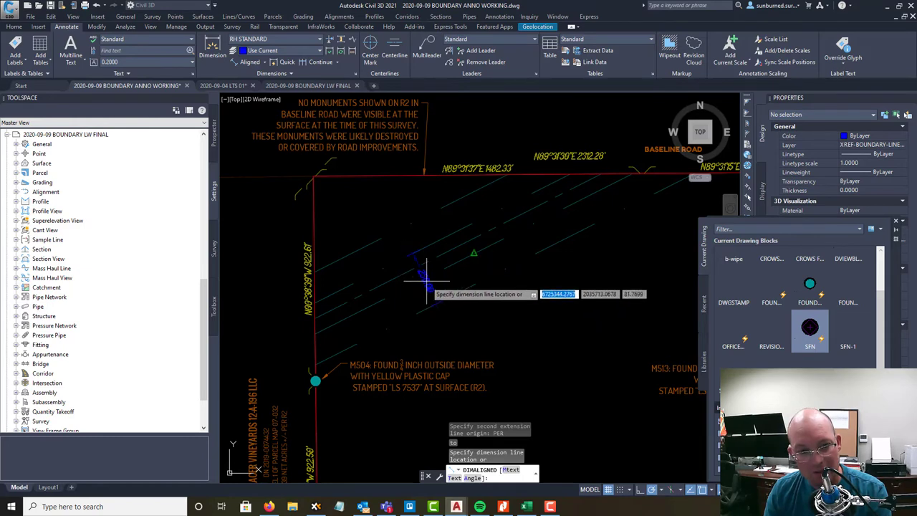
left_click(428, 285)
- Add a second aligned dimension from the northern diagonal easement line perpendicular to the middle one, with its text beyond the northern line
scroll(430, 206, "up", 2)
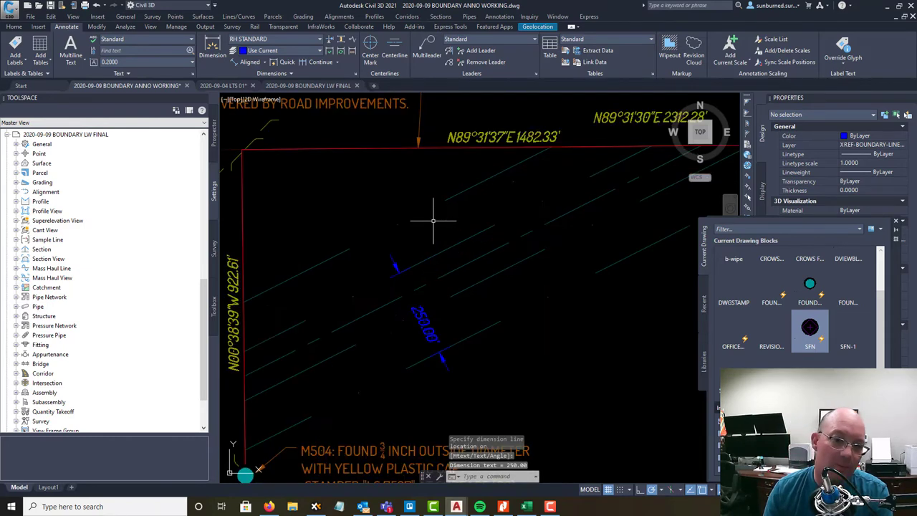
key("Return")
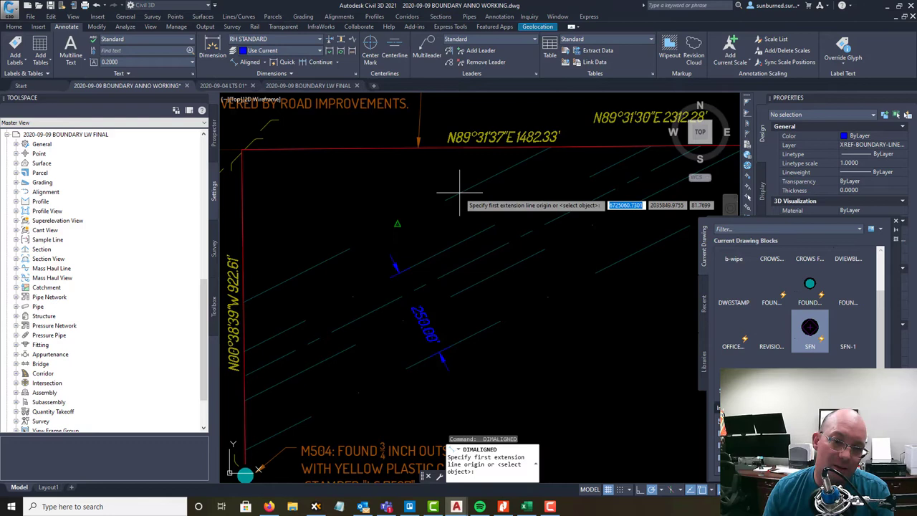
left_click(459, 192)
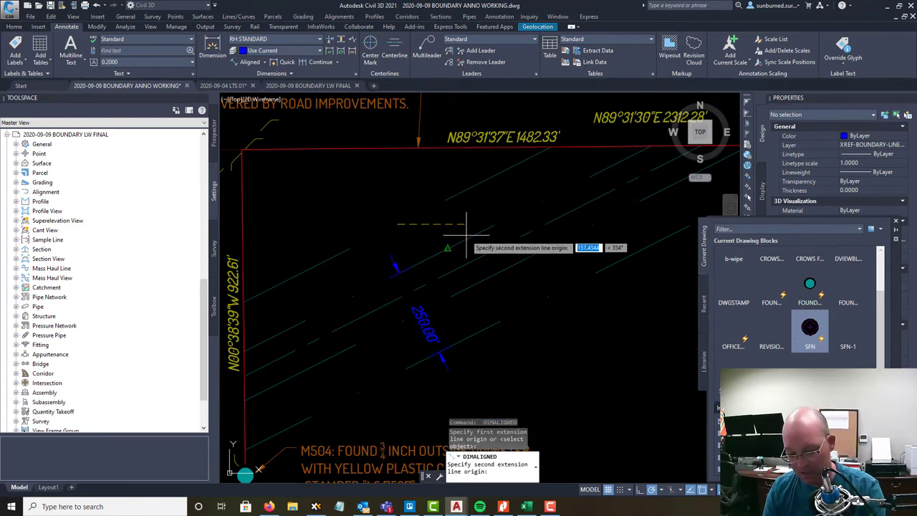
type("PER")
key("Return")
left_click(441, 242)
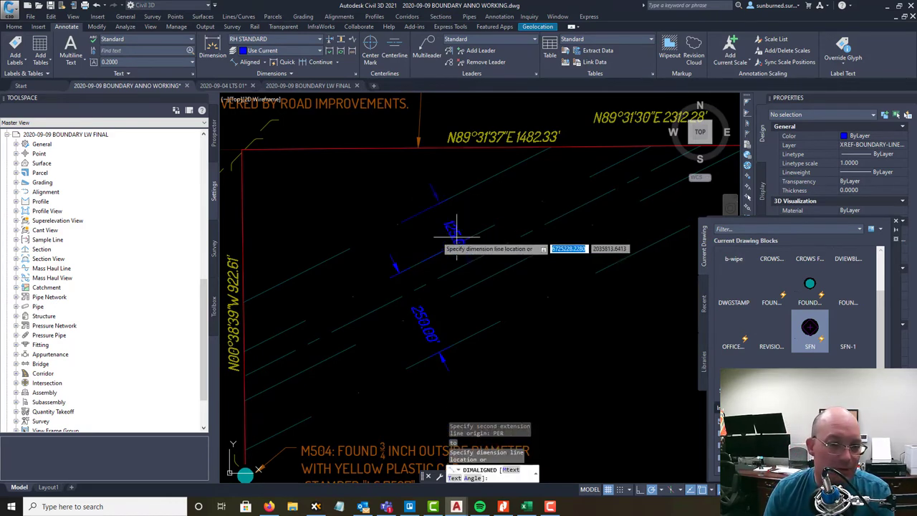
left_click(376, 203)
key("Escape")
- Move the southern easement dimension's text out past its southern extension line
left_click(430, 333)
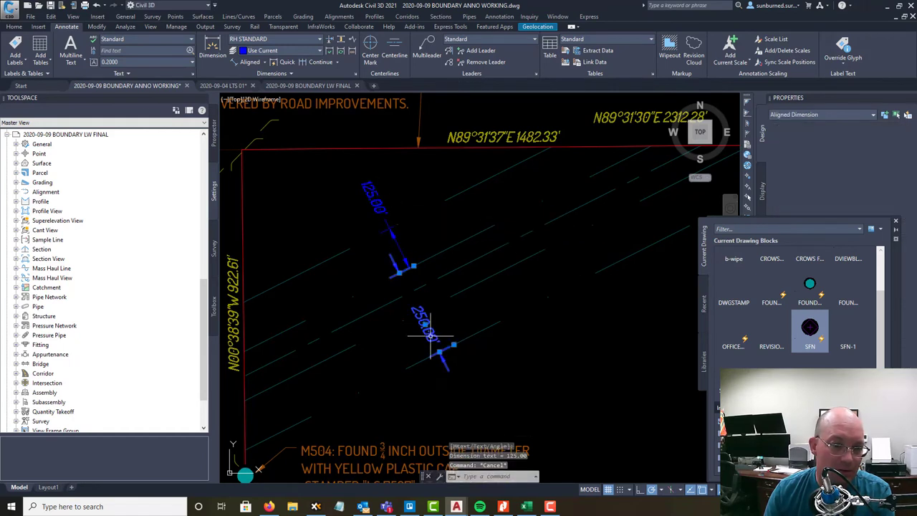
middle_click_drag(430, 333, 444, 277)
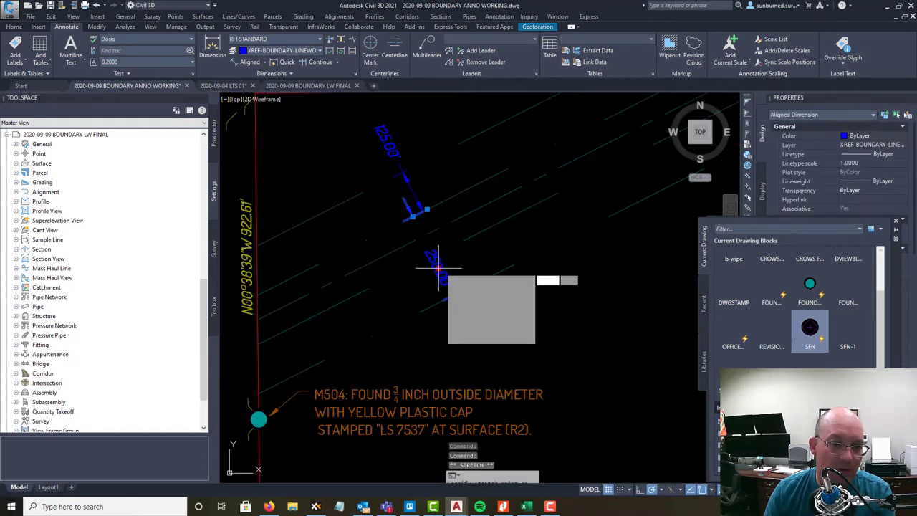
left_click(439, 267)
left_click(470, 334)
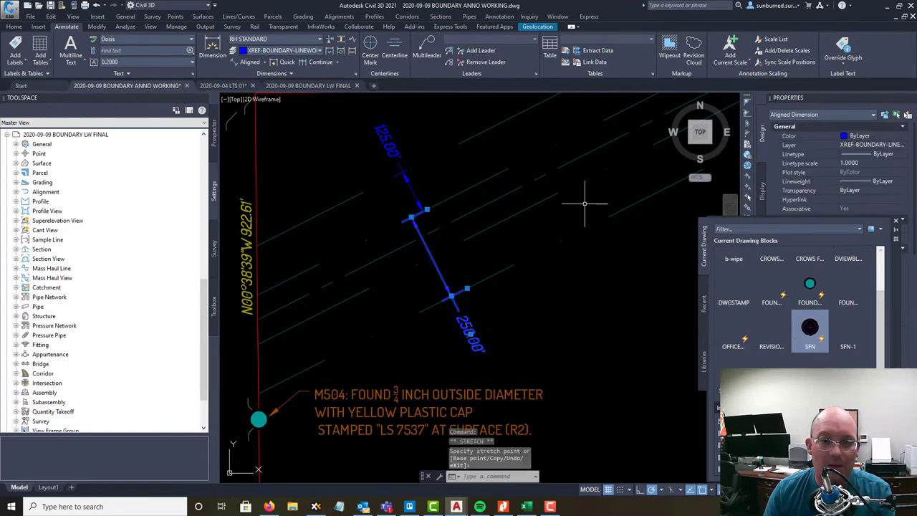
- Select both easement width dimensions, close the blocks palette, and set their primary units precision to 0
left_click(387, 140)
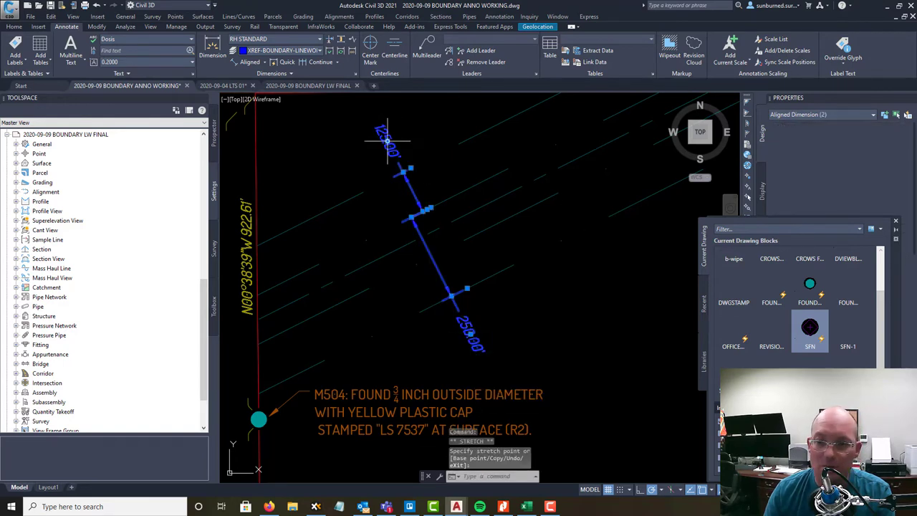
left_click(896, 221)
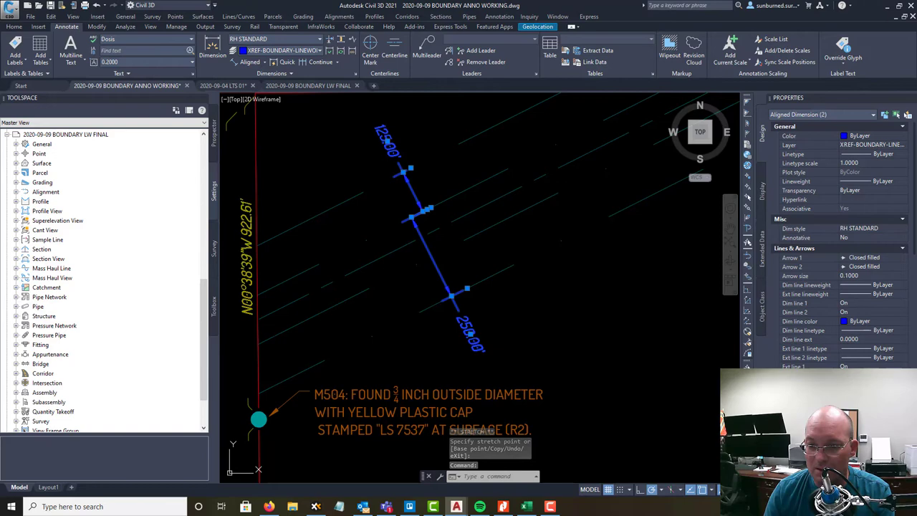
scroll(831, 244, "down", 5)
scroll(871, 337, "down", 5)
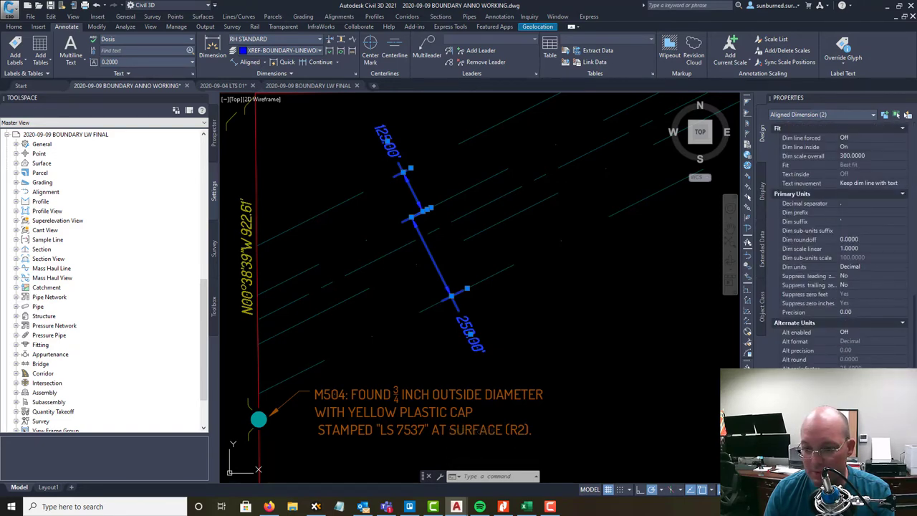
scroll(865, 316, "up", 2)
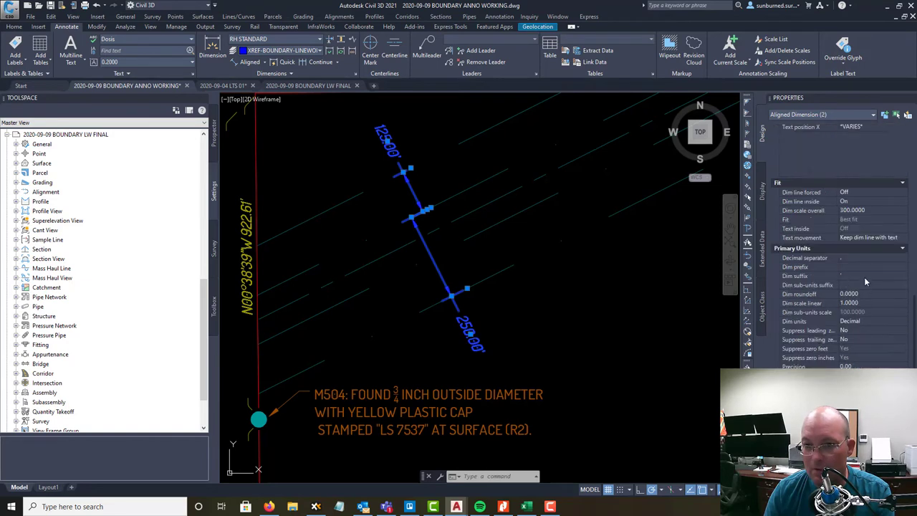
left_click(860, 366)
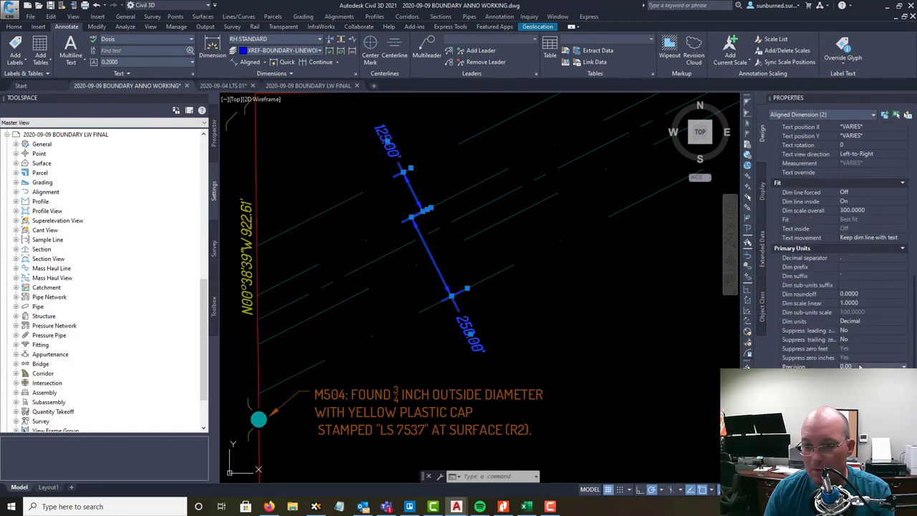
left_click(860, 367)
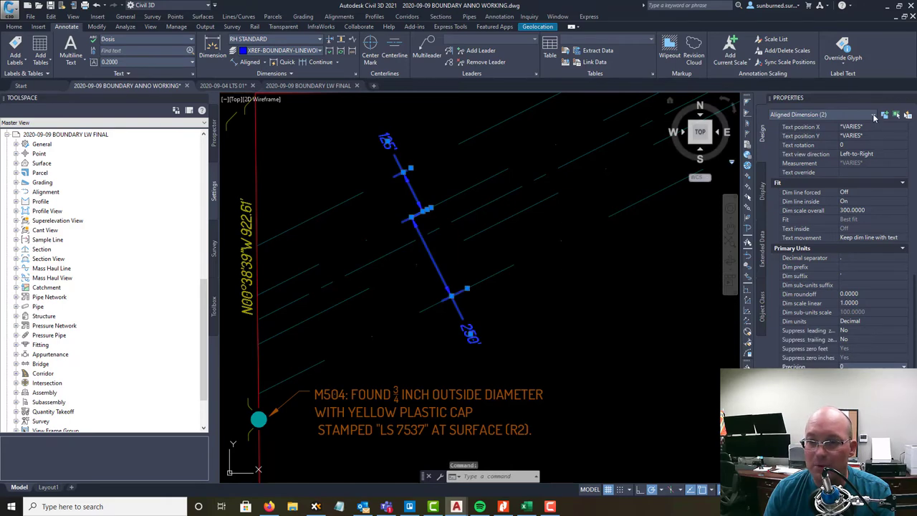
- Assign the two easement width dimensions to the SURVEY-TEXT layer and clear the selection
scroll(878, 200, "up", 10)
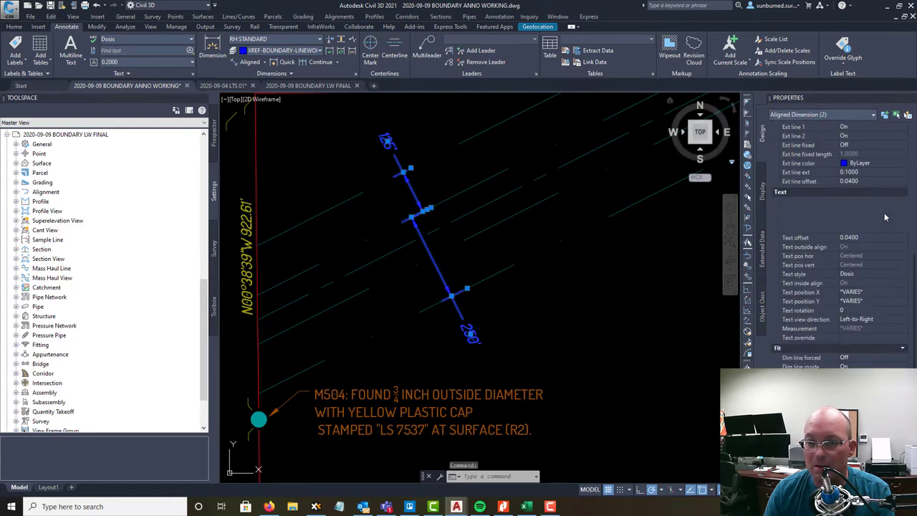
scroll(876, 190, "up", 5)
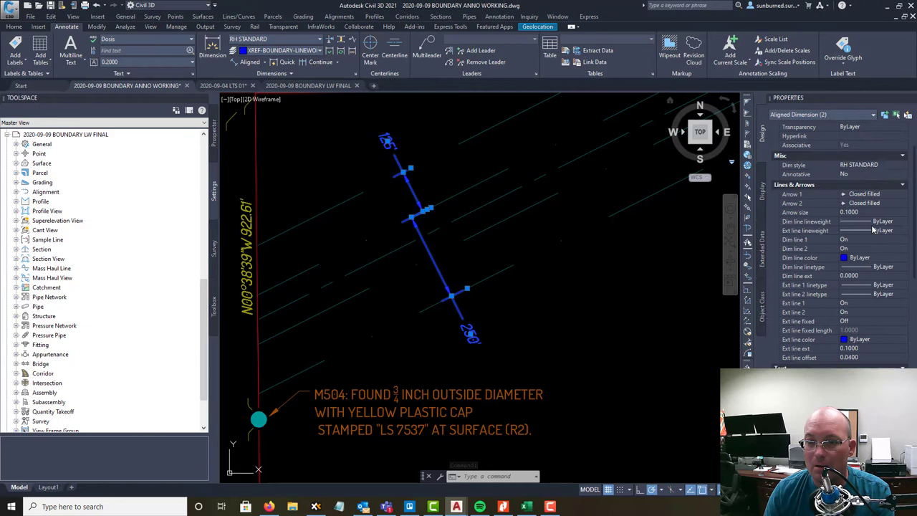
left_click(889, 145)
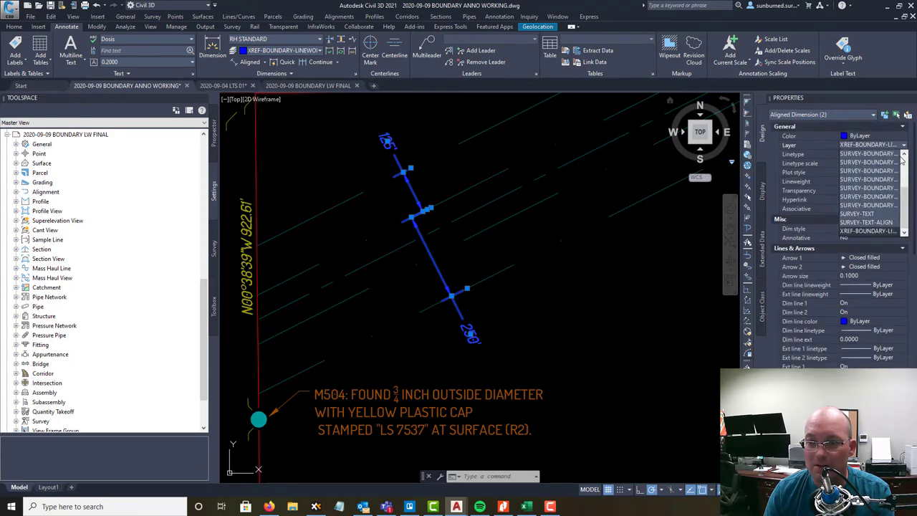
left_click(868, 215)
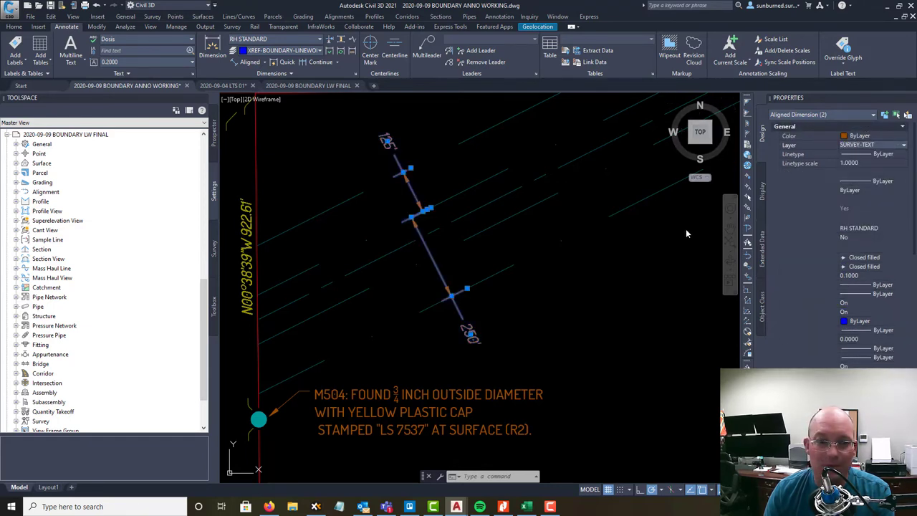
key("Escape")
scroll(486, 218, "down", 3)
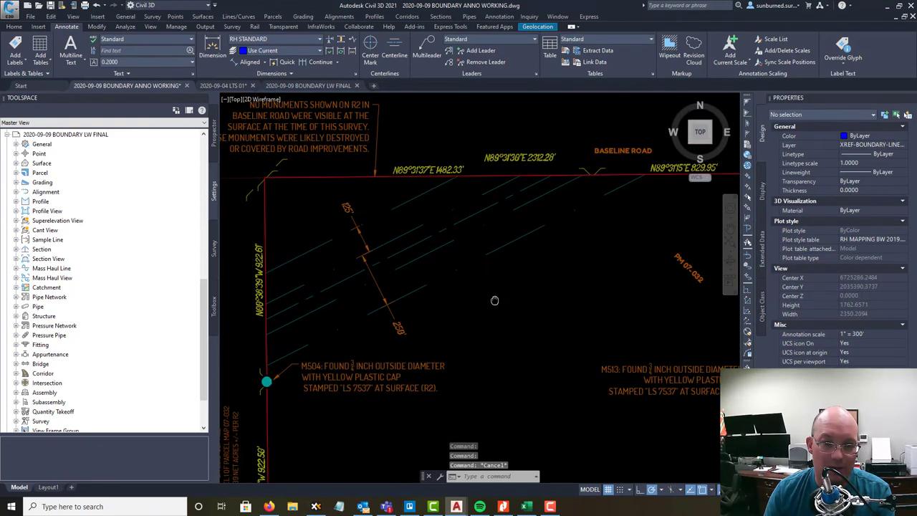
- Copy the M504 monument multileader from its monument point into the open area southeast of the diagonal easement lines
mouse_move(486, 307)
middle_mouse_down()
mouse_move(442, 265)
mouse_move(542, 274)
mouse_move(516, 291)
mouse_move(487, 271)
mouse_move(495, 282)
middle_mouse_up()
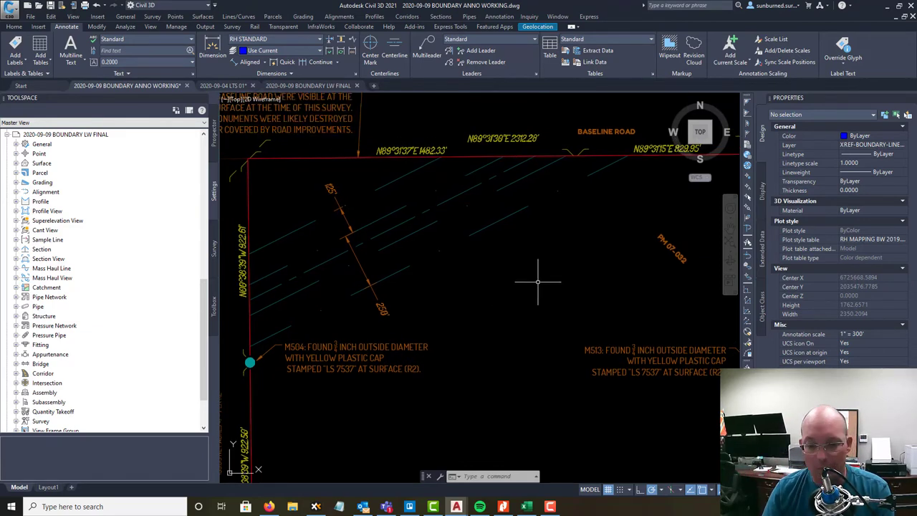
type("COP")
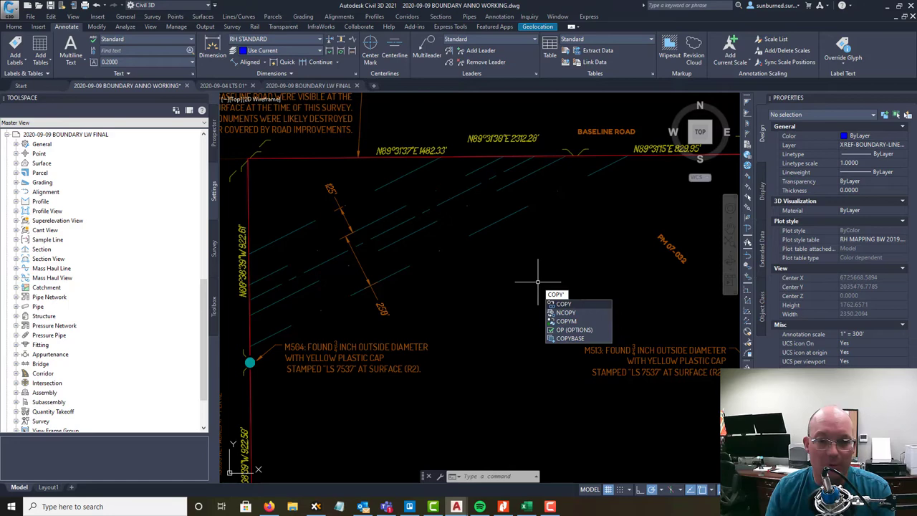
type("Y")
key("Return")
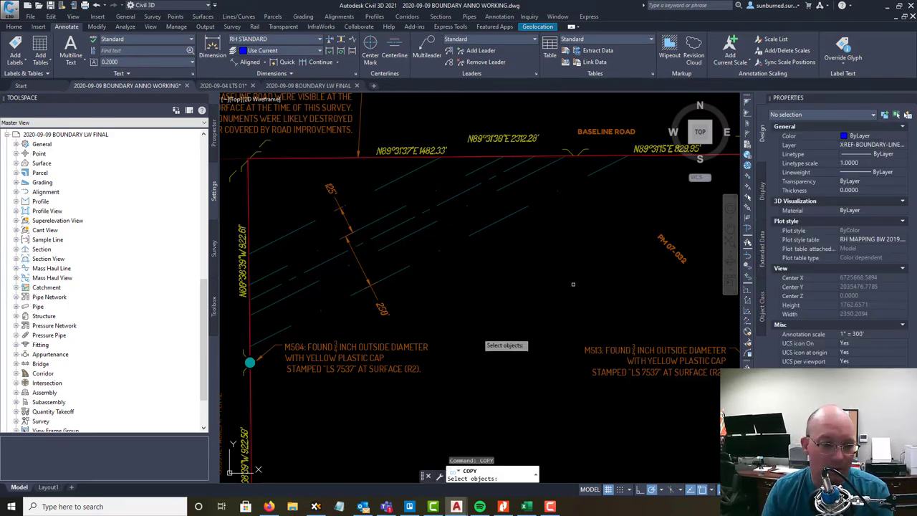
left_click(344, 345)
key("Return")
left_click(250, 362)
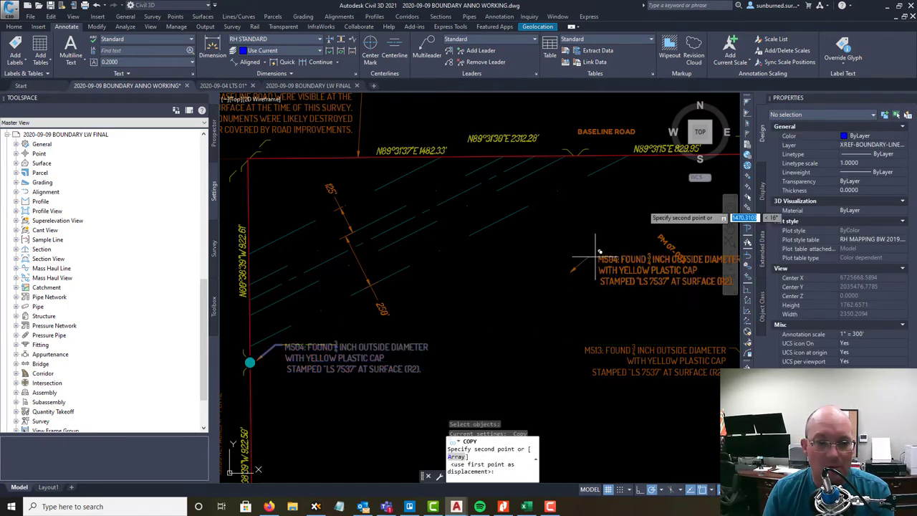
left_click(489, 264)
key("Escape")
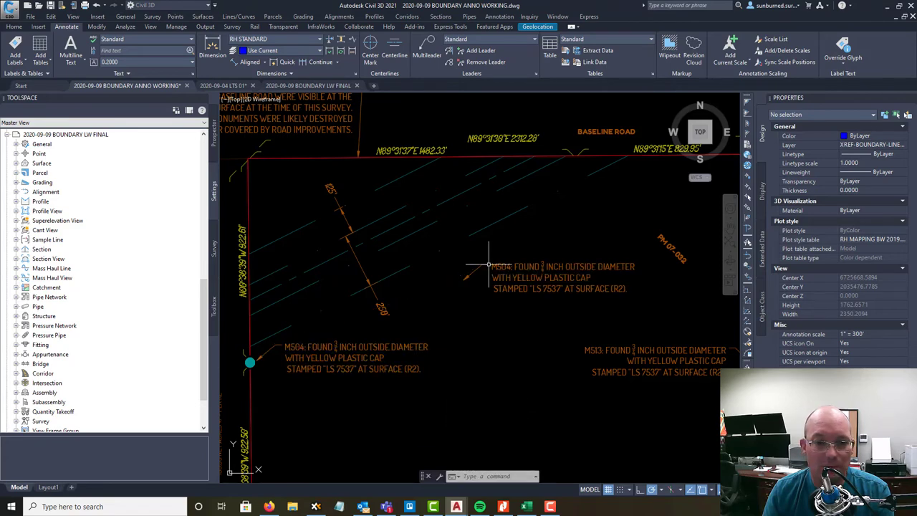
- Stretch the copied leader's tip between the middle and southern easement lines beside the 250' dimension, and move its text southeast of the tip
left_click(473, 272)
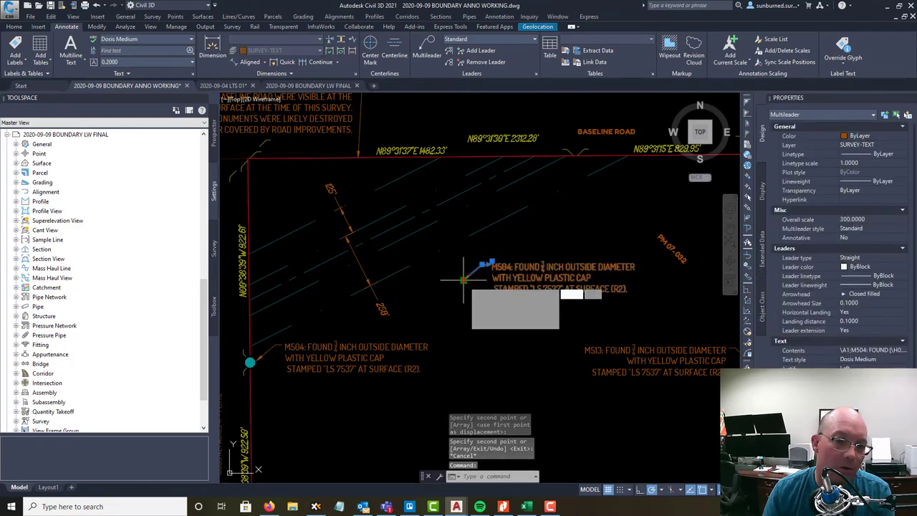
left_click(463, 279)
scroll(460, 255, "up", 2)
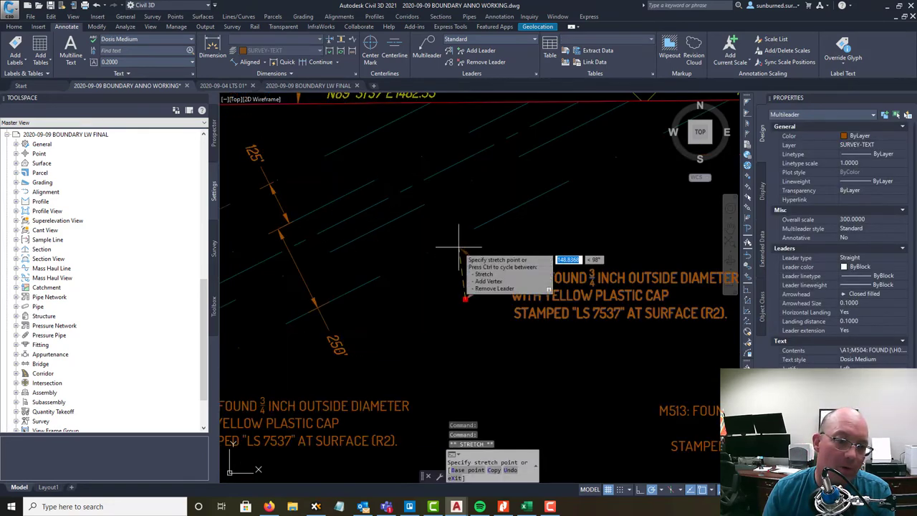
left_click(324, 273)
middle_click_drag(234, 442, 313, 366)
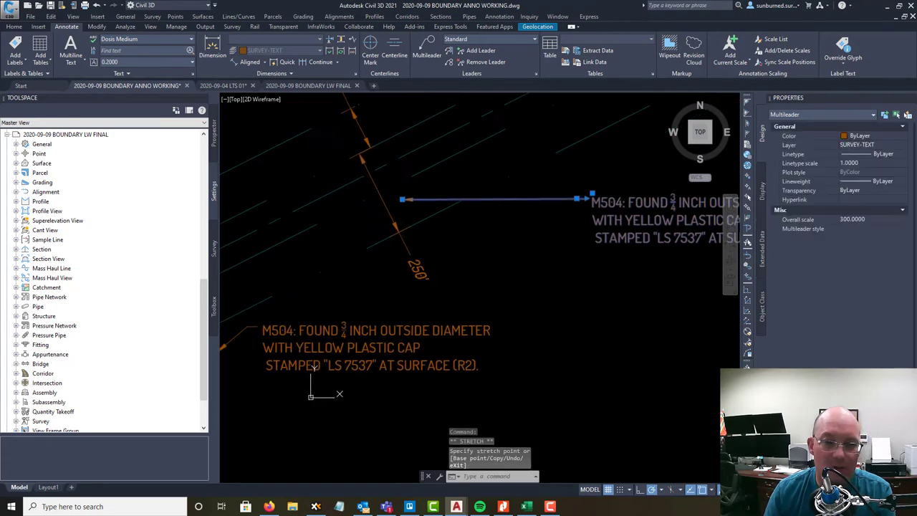
left_click(592, 194)
left_click(490, 248)
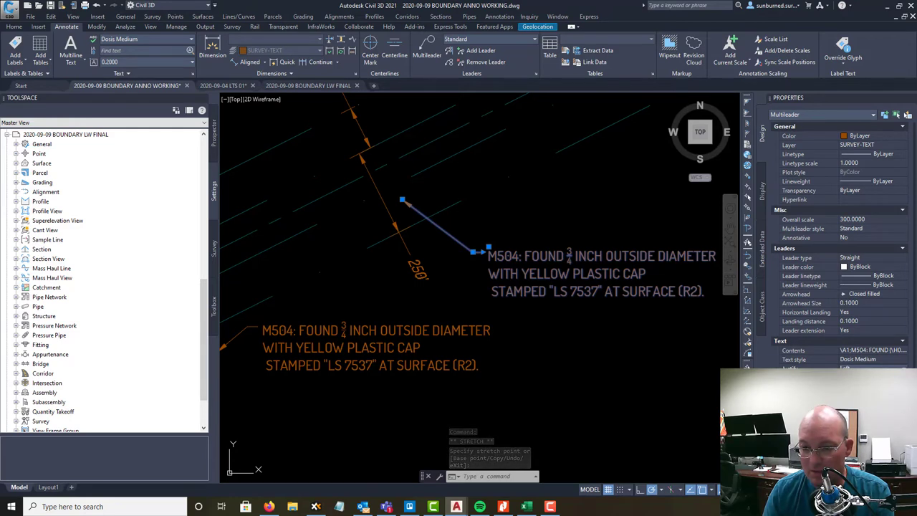
- Change the copied leader's arrowhead to Architectural tick and clear the selection
scroll(838, 308, "down", 1)
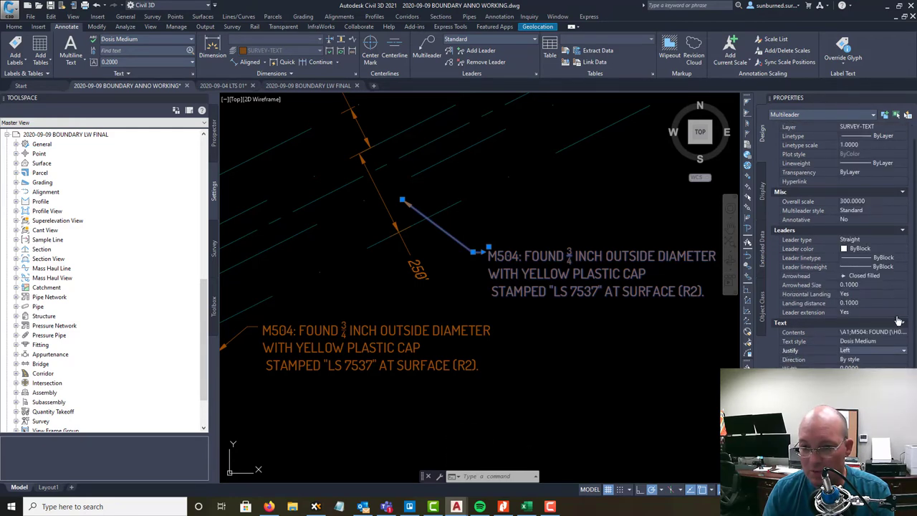
left_click(886, 281)
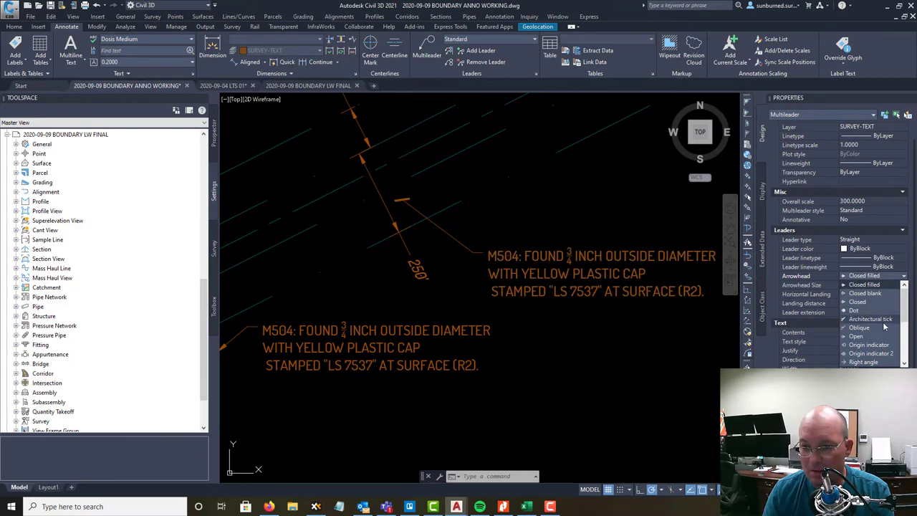
left_click(884, 326)
key("Escape")
middle_click_drag(578, 265, 515, 259)
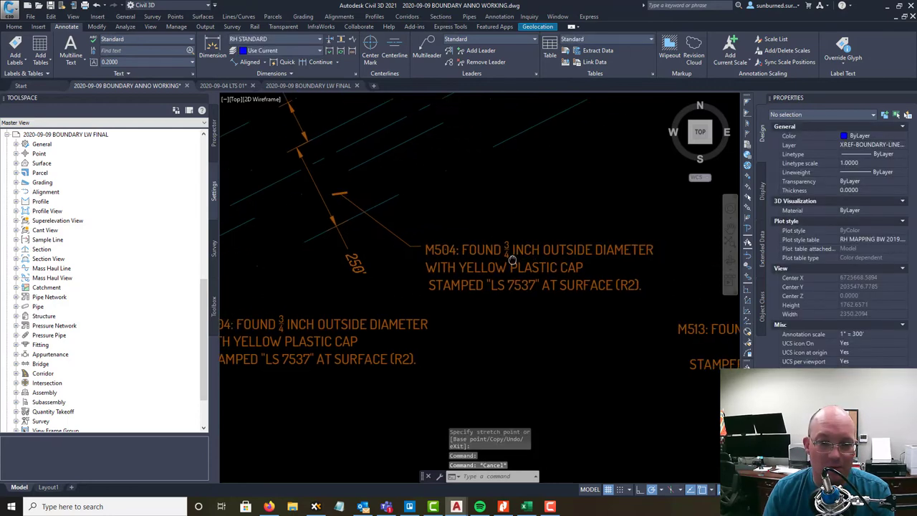
- Replace the copied leader's entire text with "EXCEPTION XX: 250' UTILITY EASEMENT"
left_click(518, 249)
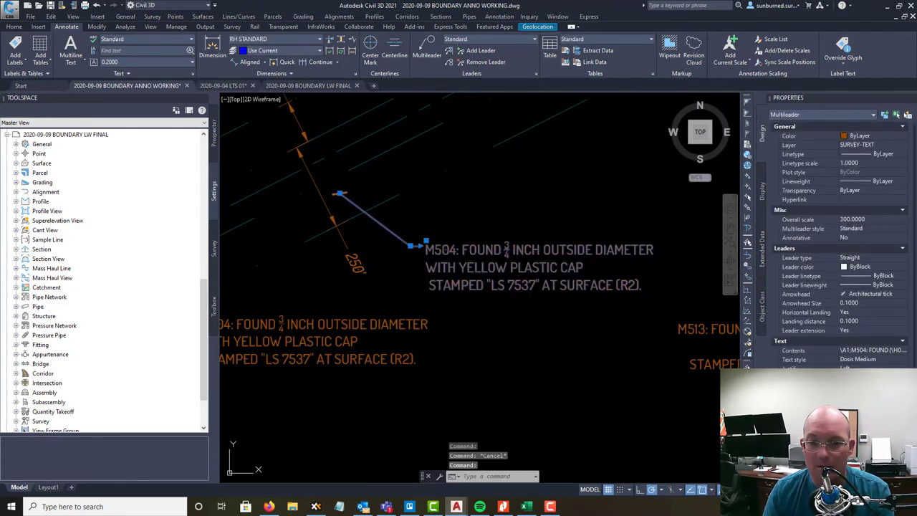
double_click(518, 249)
left_click_drag(427, 249, 630, 285)
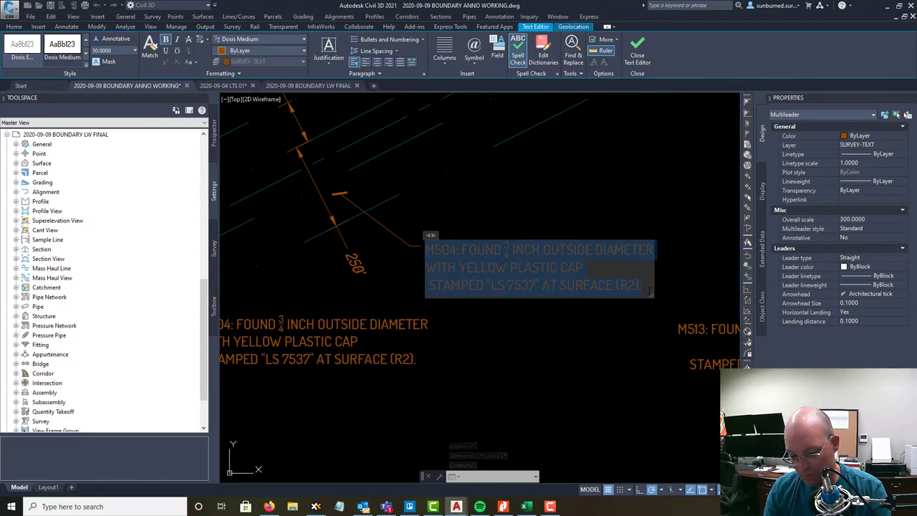
type("EXCEPTION")
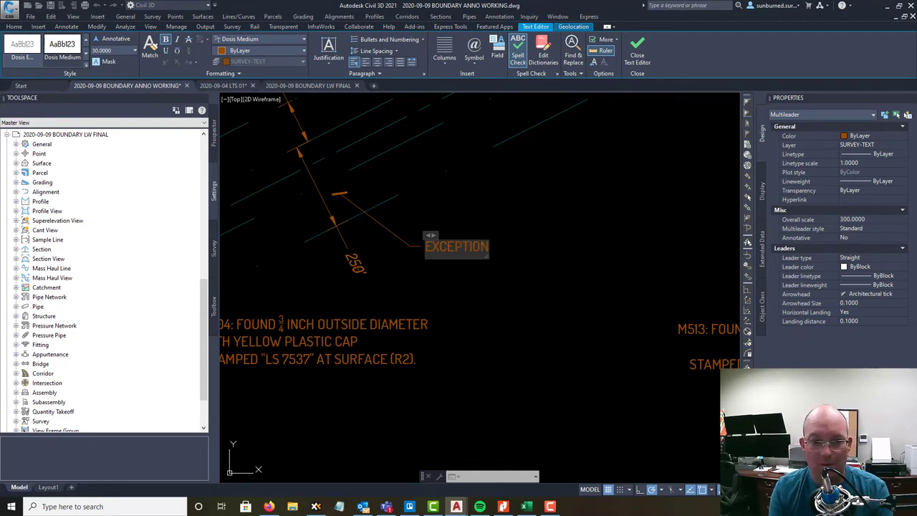
type(" xx")
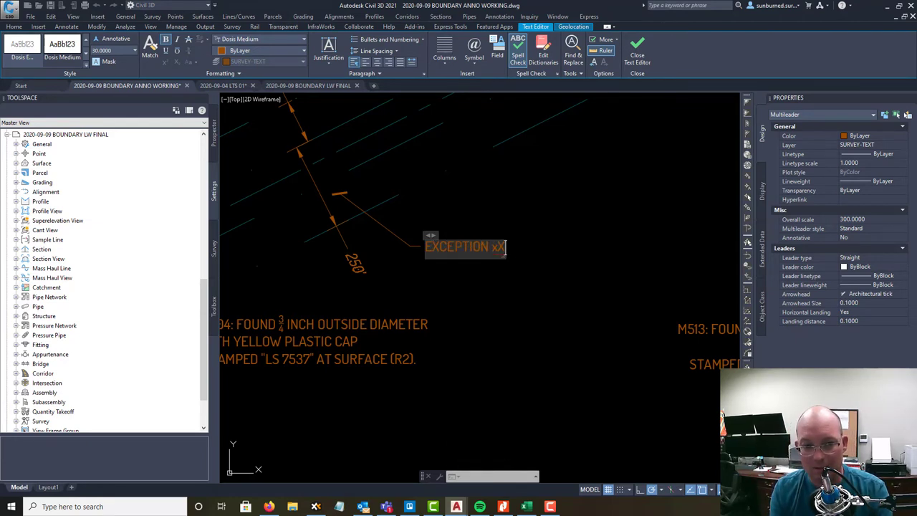
key("BackSpace")
key("BackSpace")
type("XX")
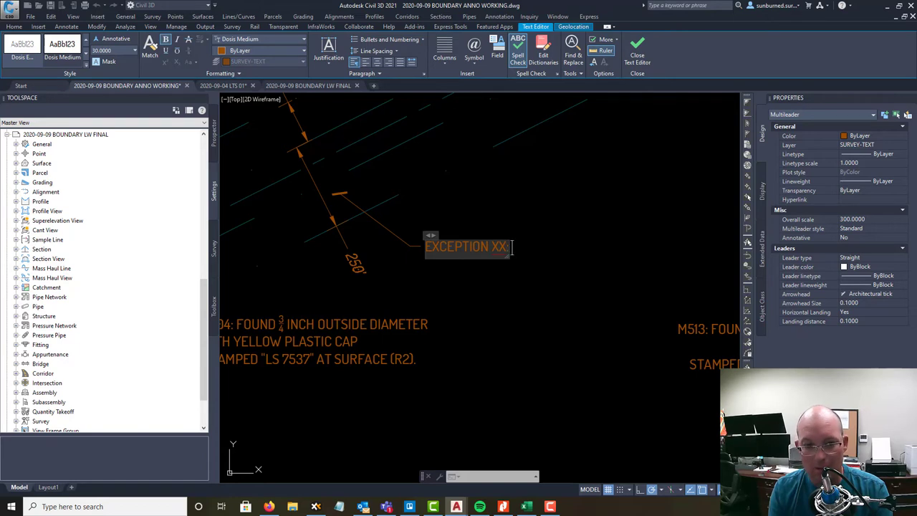
type(": 205")
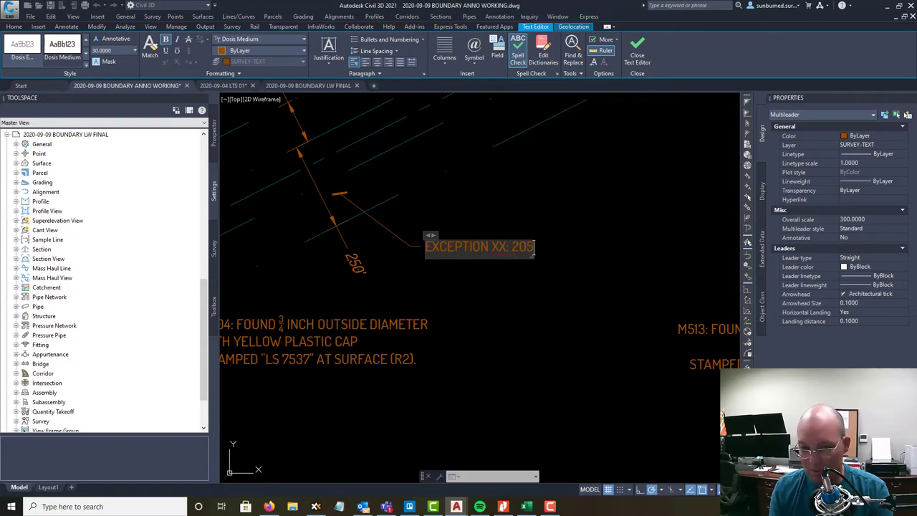
key("BackSpace")
key("BackSpace")
type("50")
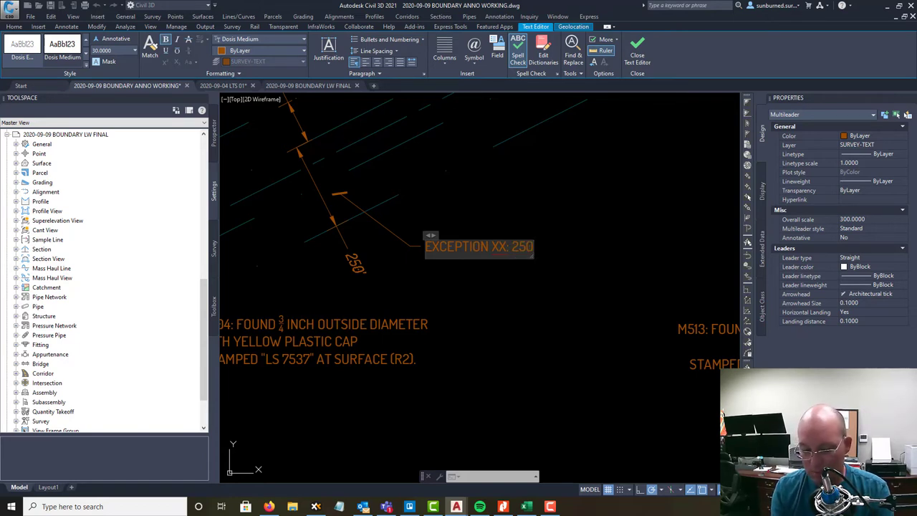
type("' UTILIT EAS")
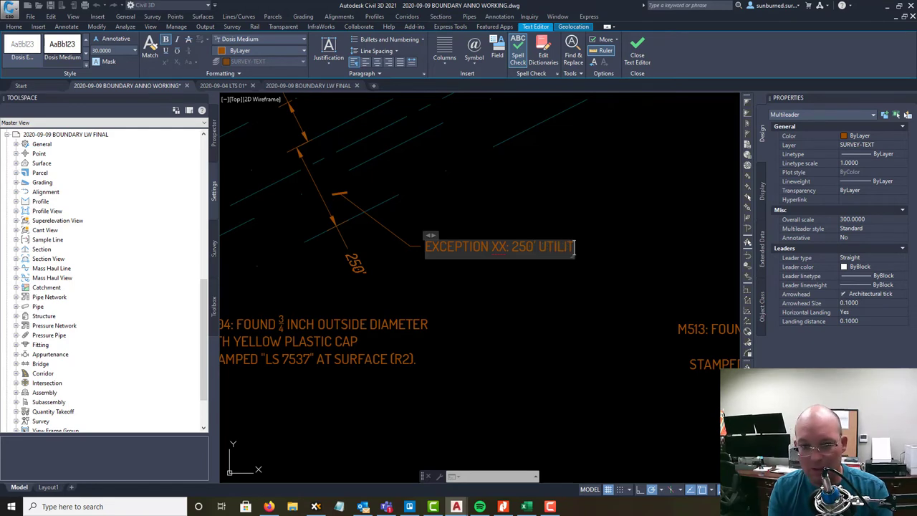
key("BackSpace")
key("BackSpace")
key("BackSpace")
key("BackSpace")
type("Y")
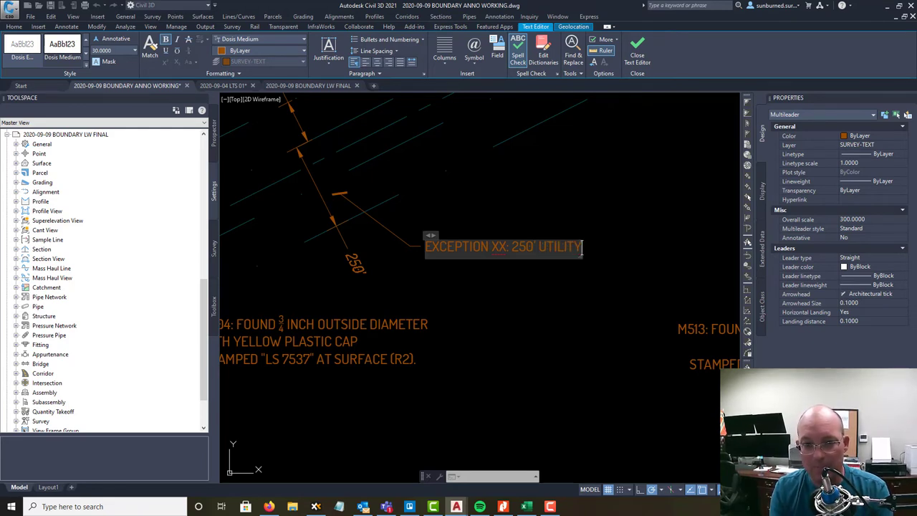
type(" EASEMENT")
- Add a second line reading "DESCRIBED IN OR 0055-0468." to the easement leader and finish the text edit
key("Return")
type("D")
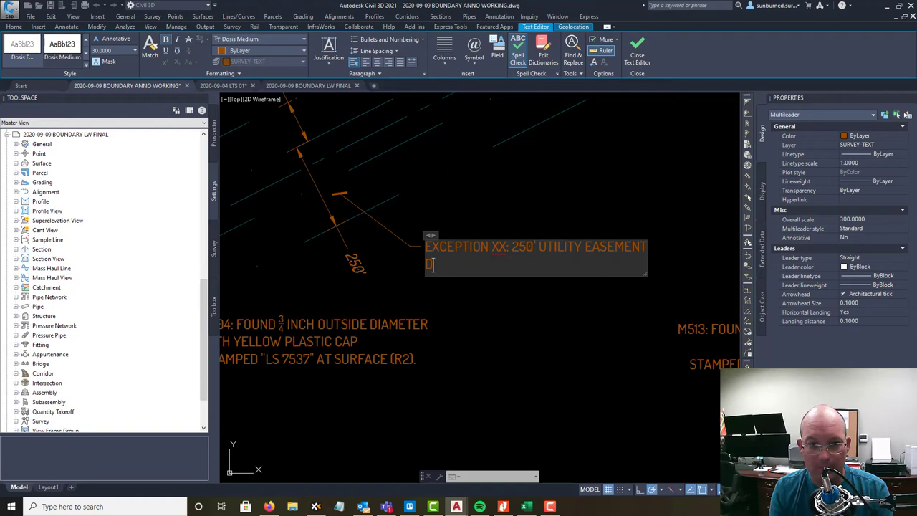
type("ESCRIBED IN OR 0055-0468.")
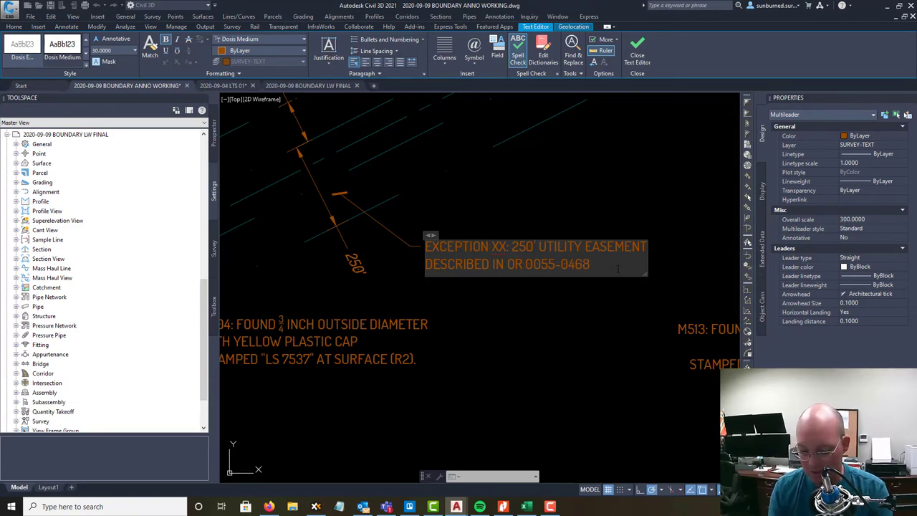
left_click(600, 198)
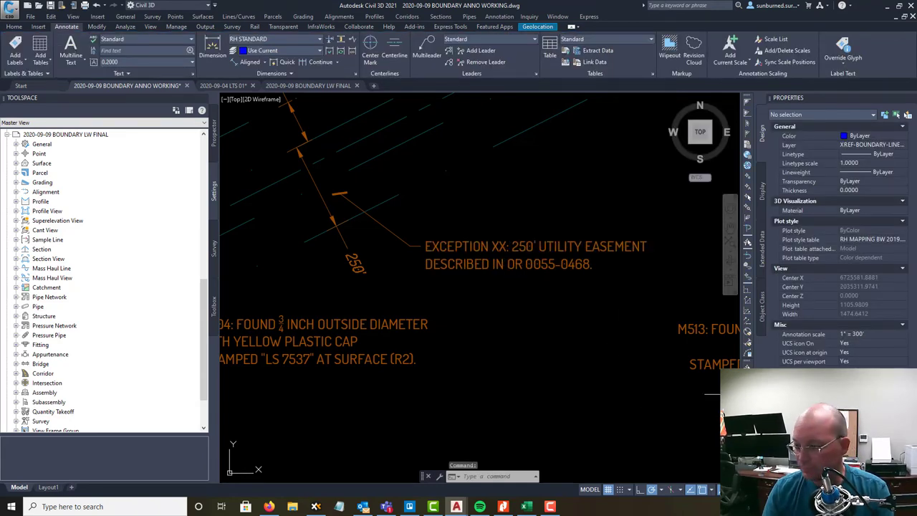
- Switch to the PLTRAS workbook in Excel, look up the document identifier of the 250-wide energy transmission easement, and return to Civil 3D
key("alt+Tab")
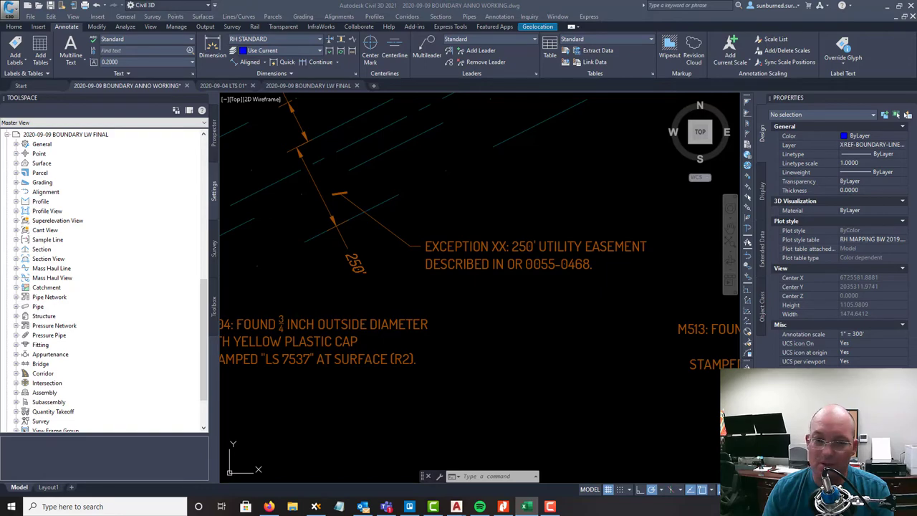
key("alt+Tab")
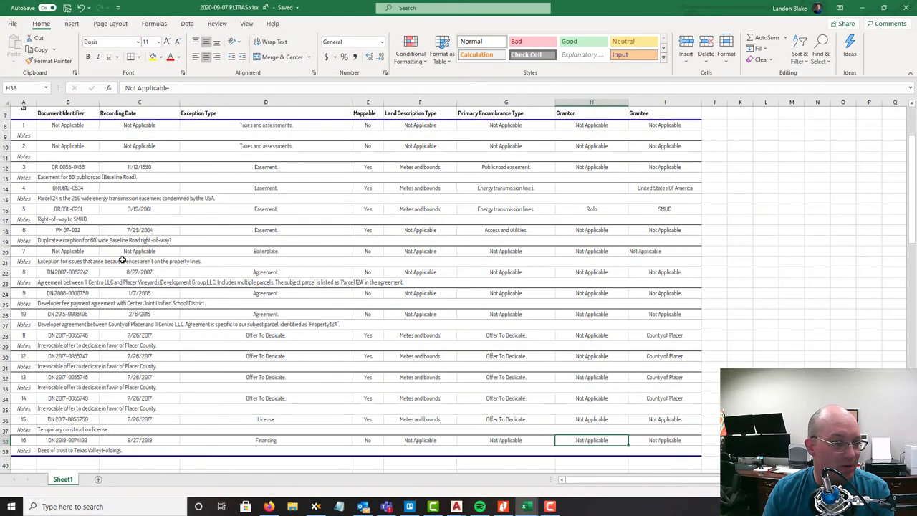
left_click(100, 199)
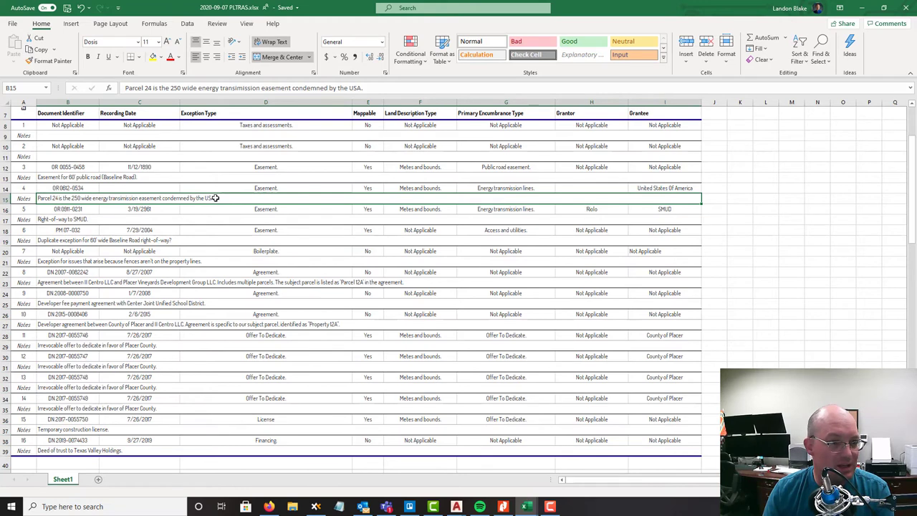
left_click(88, 189)
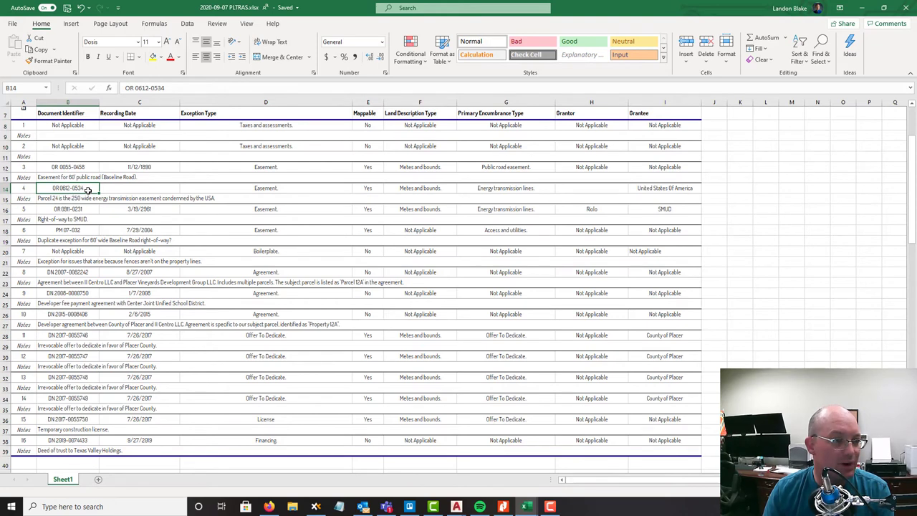
key("alt+Tab")
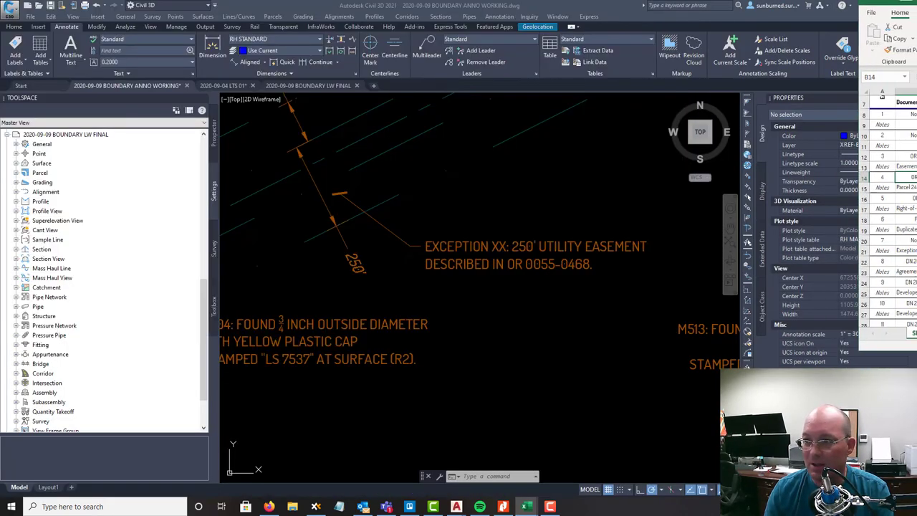
- Correct the document number in the 250' utility easement leader's second line to OR 0612-0534
left_click(511, 246)
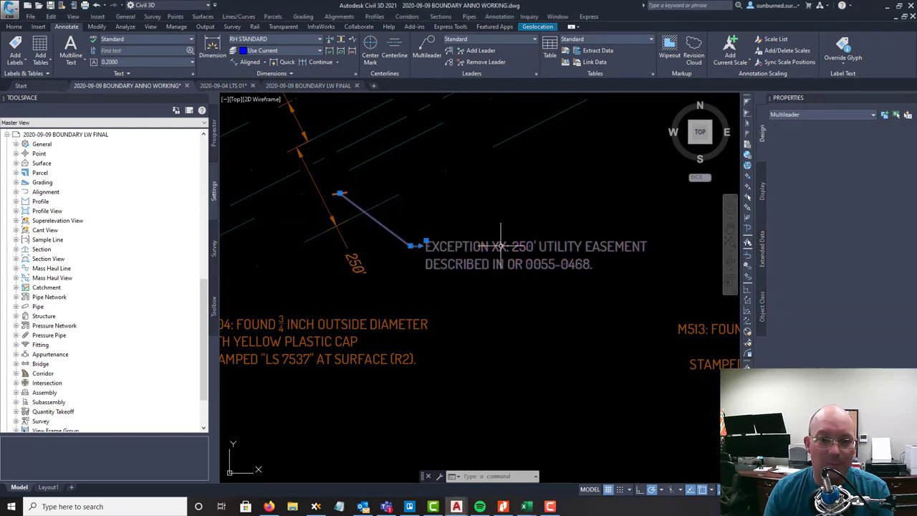
double_click(510, 246)
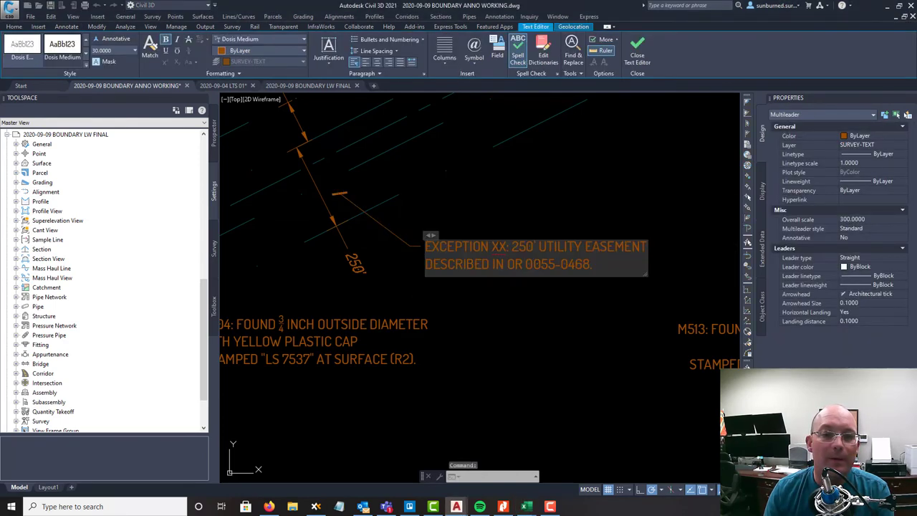
left_click_drag(562, 265, 559, 265)
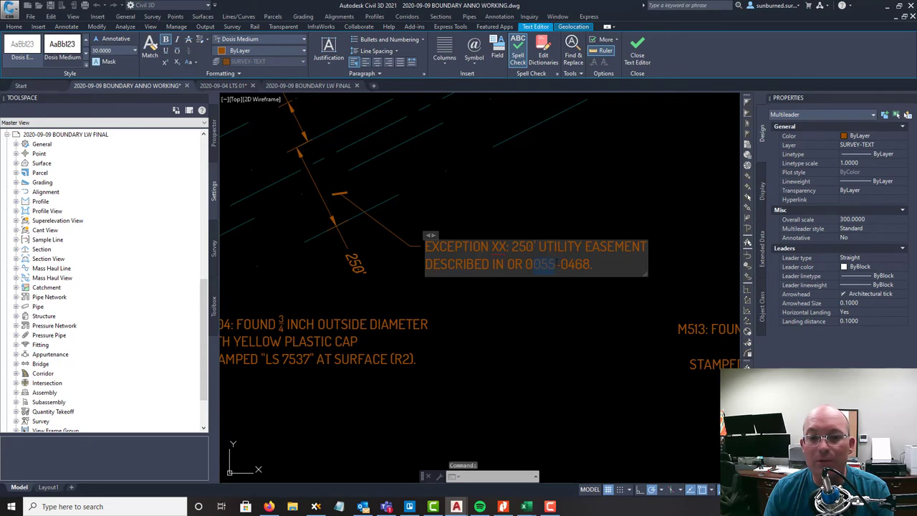
type("612")
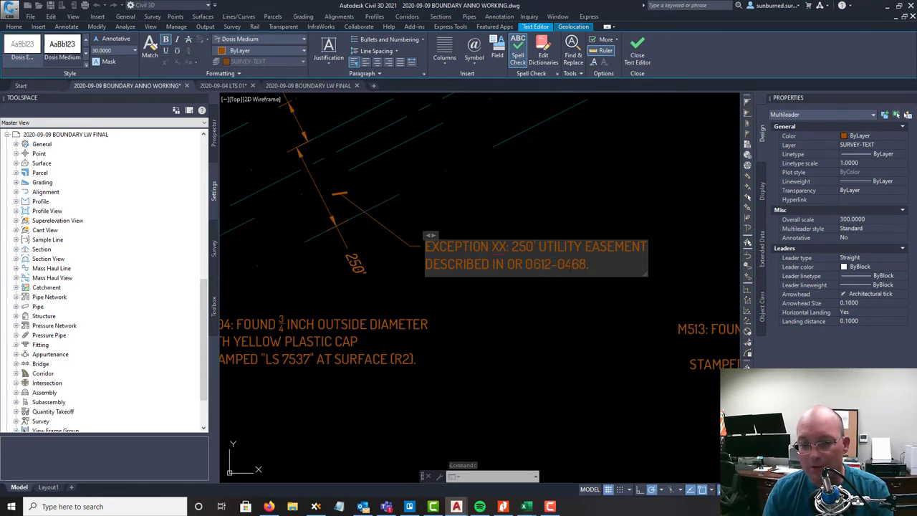
key("shift+Right")
key("shift+Right")
key("shift+Right")
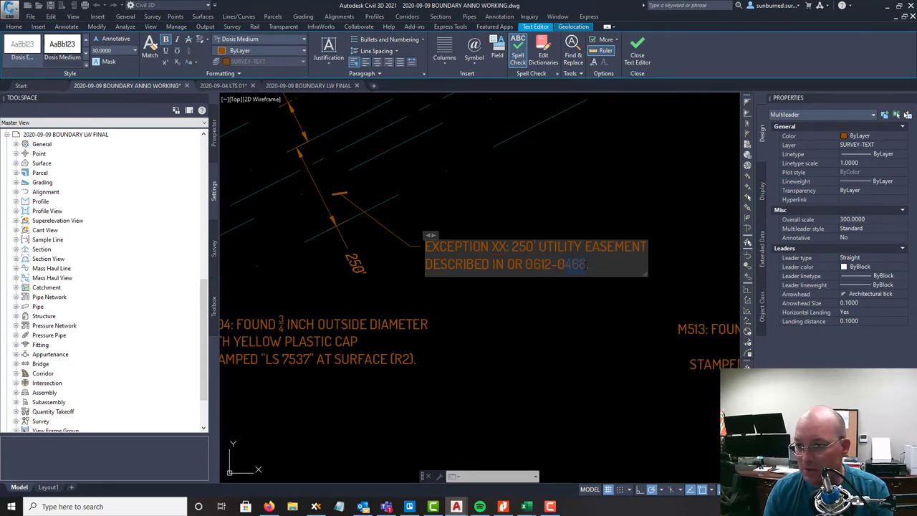
type("053")
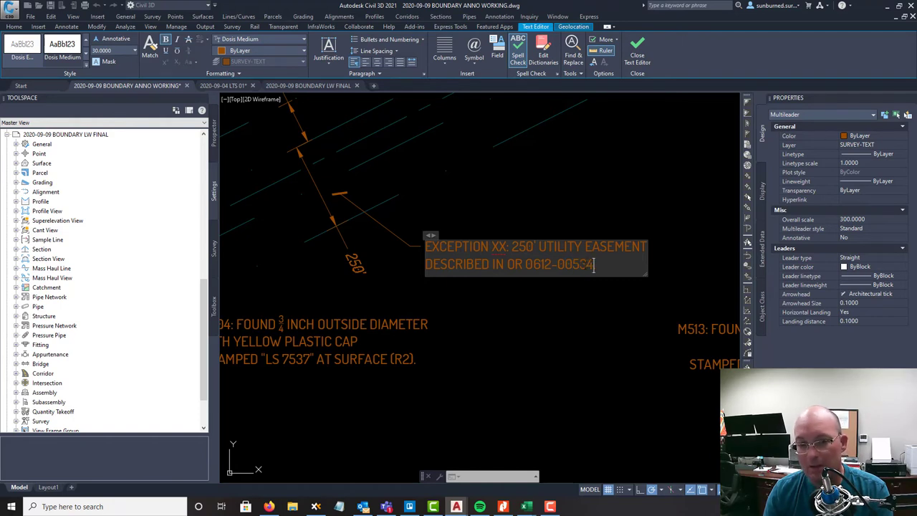
key("BackSpace")
key("BackSpace")
key("BackSpace")
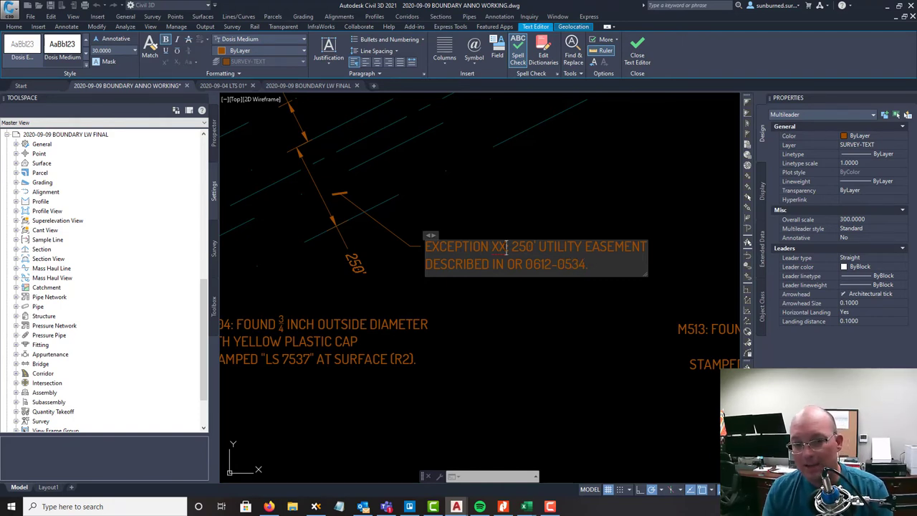
- Replace the XX placeholder in the easement leader's first line so it reads "EXCEPTION #4:"
key("BackSpace")
key("BackSpace")
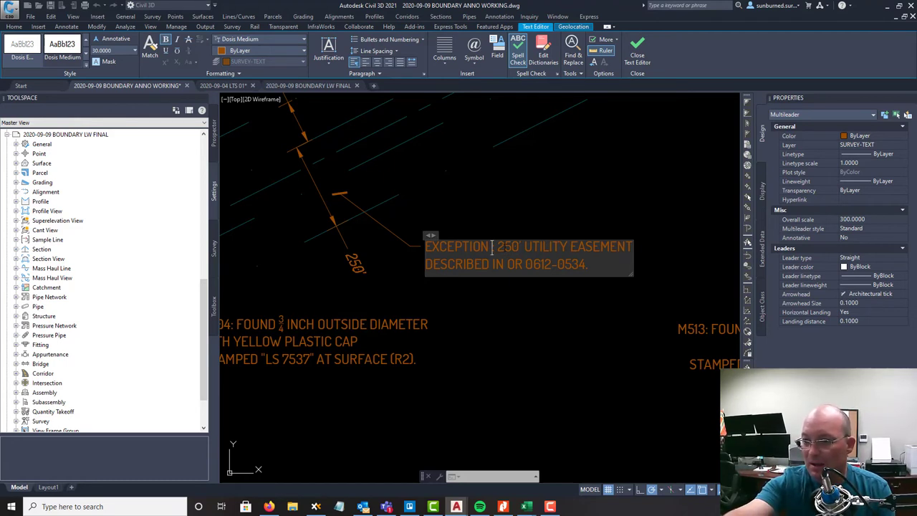
type("4")
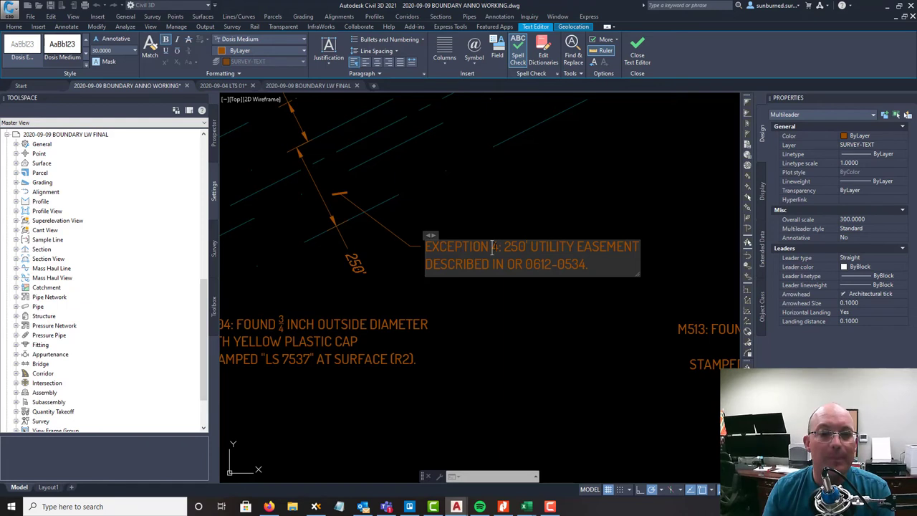
left_click(492, 247)
type("#")
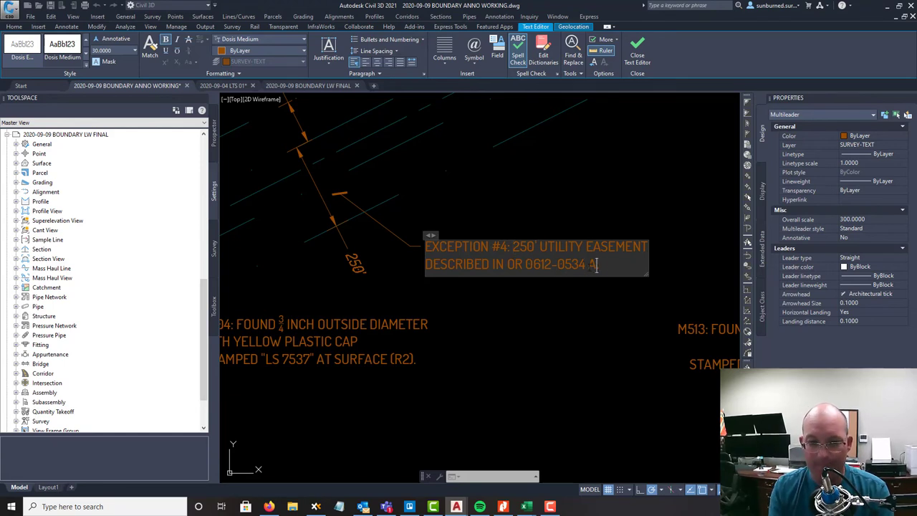
type("ARCEL 2")
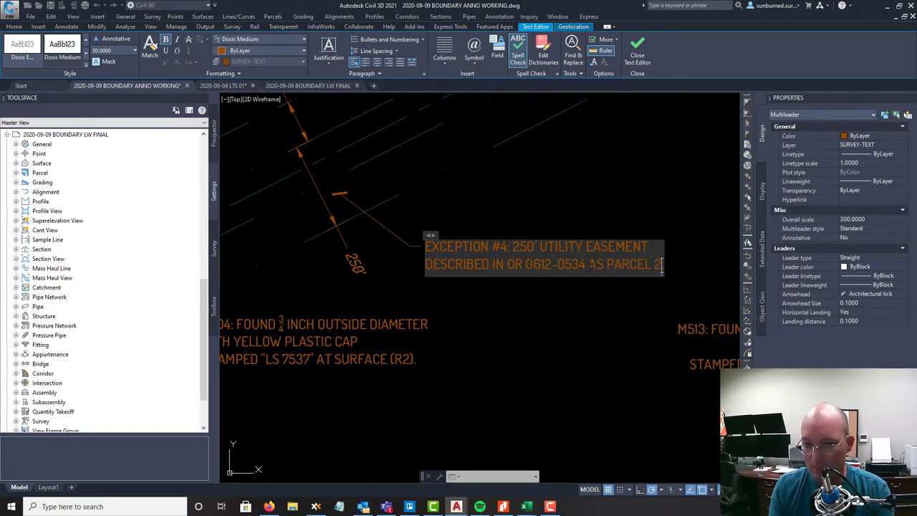
key("BackSpace")
key("BackSpace")
key("BackSpace")
key("BackSpace")
key("BackSpace")
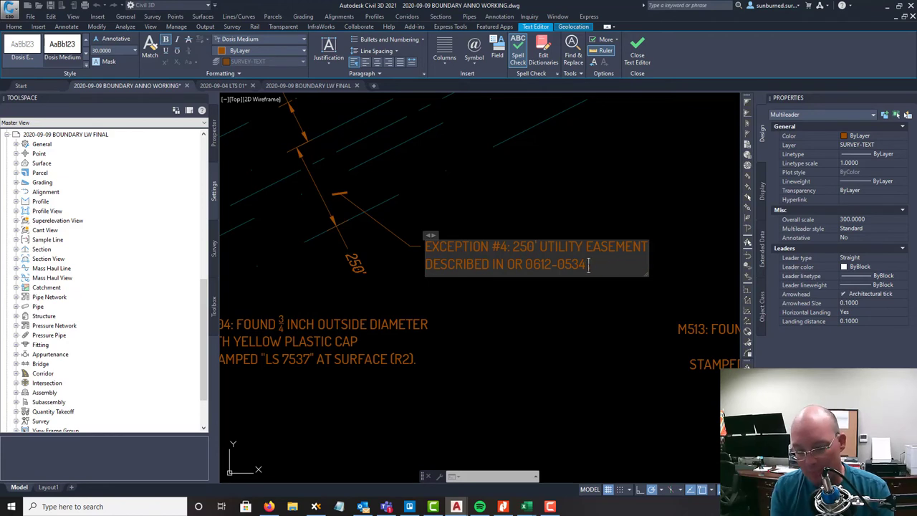
- Add "(PARCEL 24)." after the document number in the easement leader's second line and finish the text edit
type("(PARCEL")
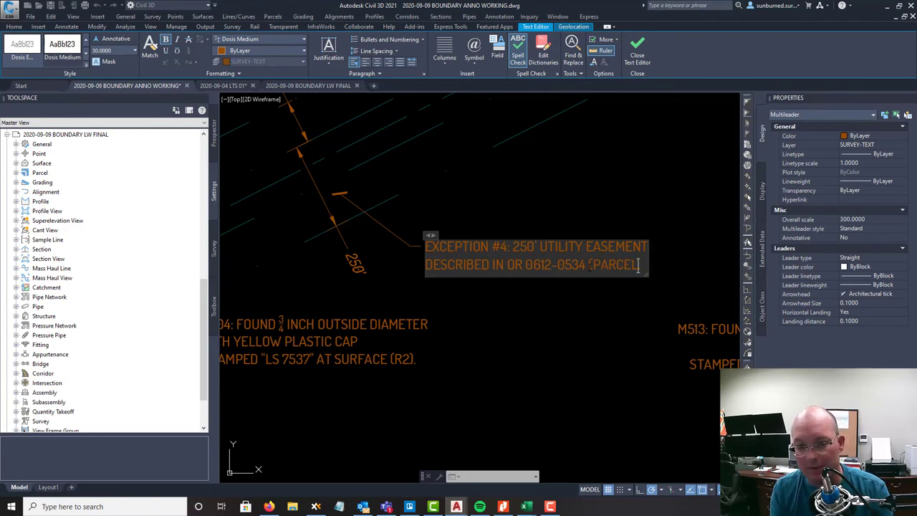
type(" 24)")
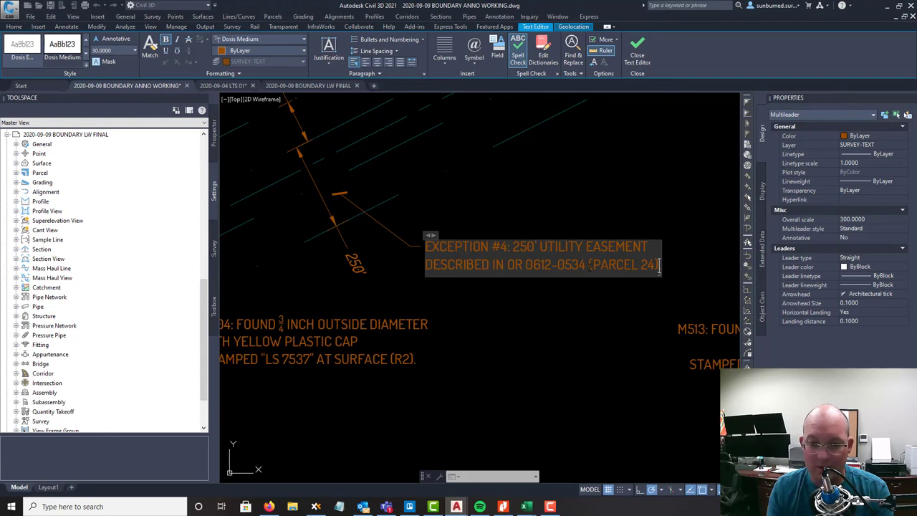
type(".")
left_click(549, 197)
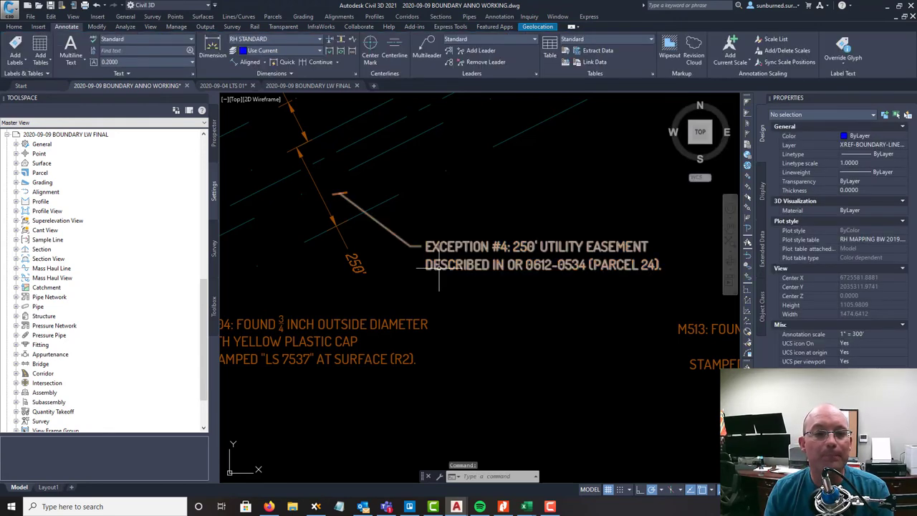
scroll(438, 269, "down", 4)
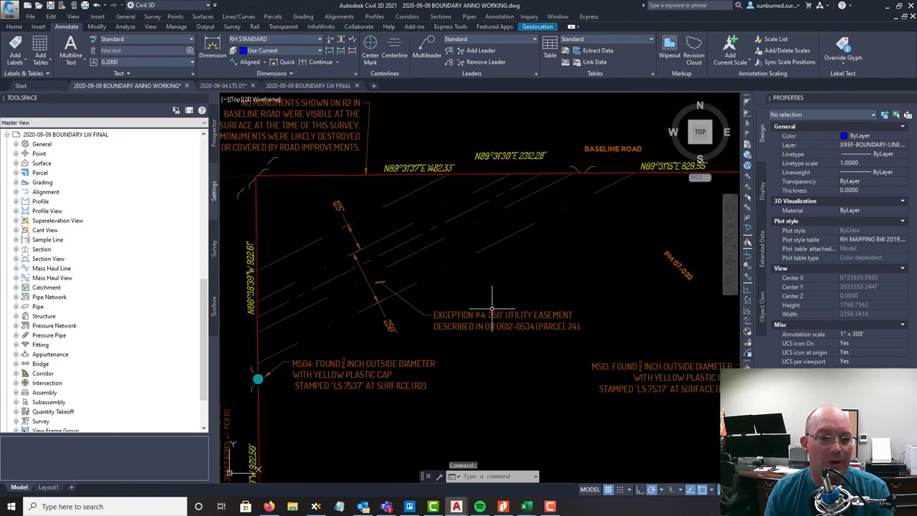
scroll(493, 309, "up", 4)
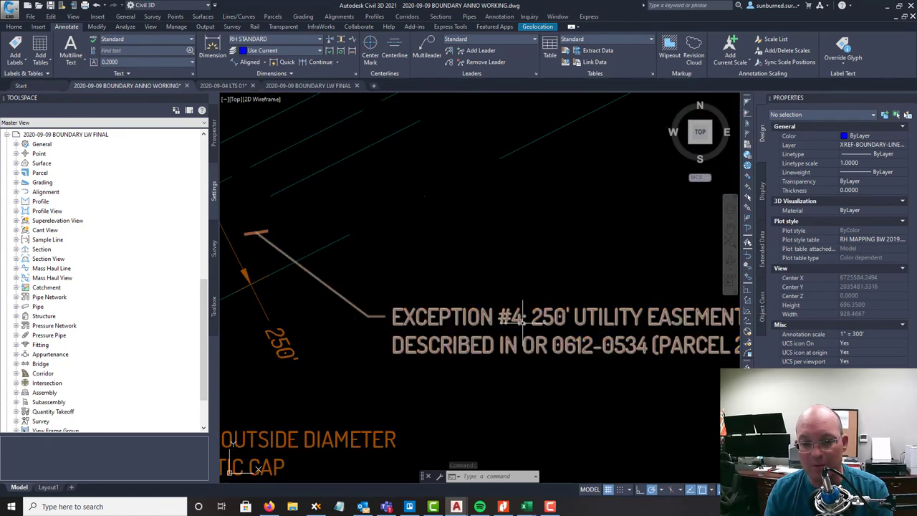
scroll(524, 322, "down", 6)
middle_click_drag(537, 328, 539, 341)
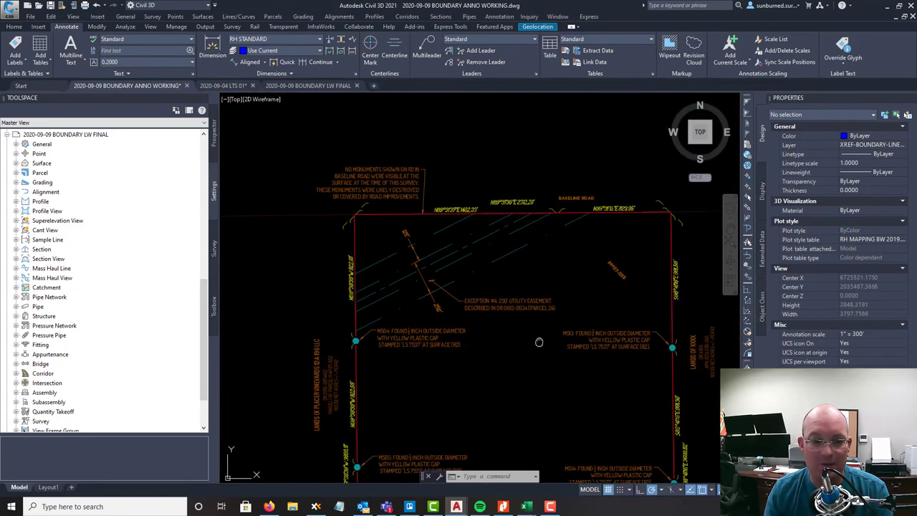
scroll(494, 319, "up", 6)
scroll(480, 321, "down", 6)
scroll(489, 326, "up", 5)
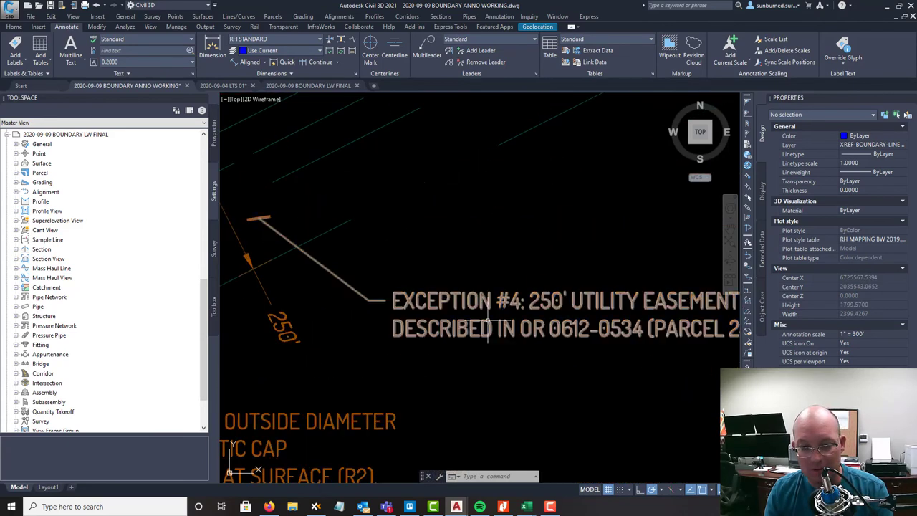
- Copy the Exception #4 leader to just above the original, with the copy's tip beside the 125' dimension
scroll(490, 322, "down", 4)
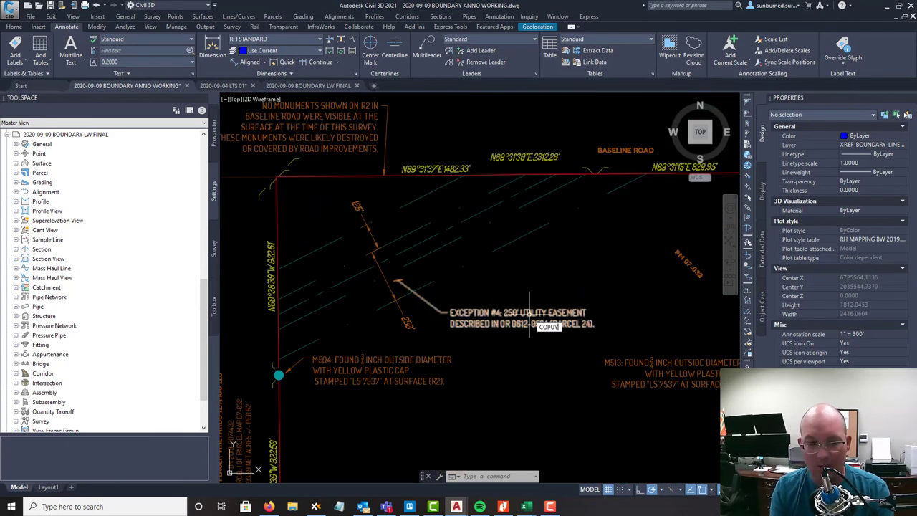
key("Return")
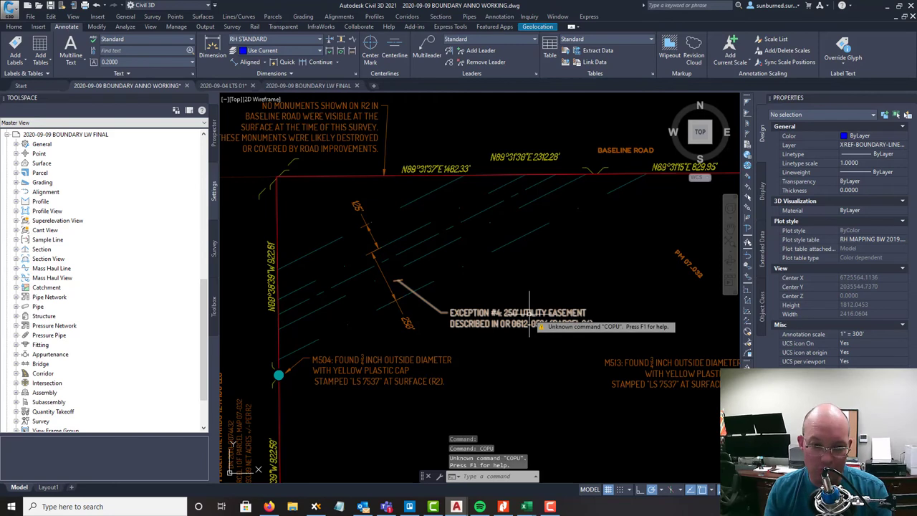
key("Escape")
type("COP")
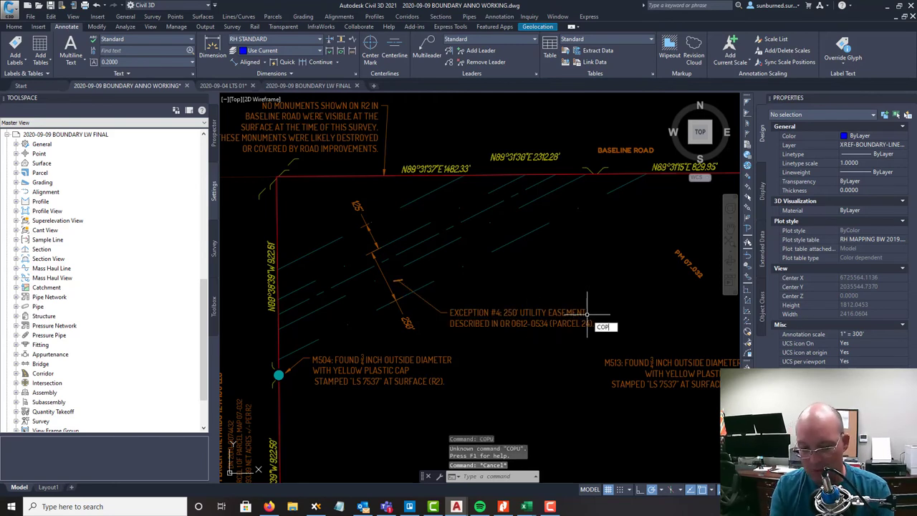
type("Y")
key("Return")
left_click(563, 313)
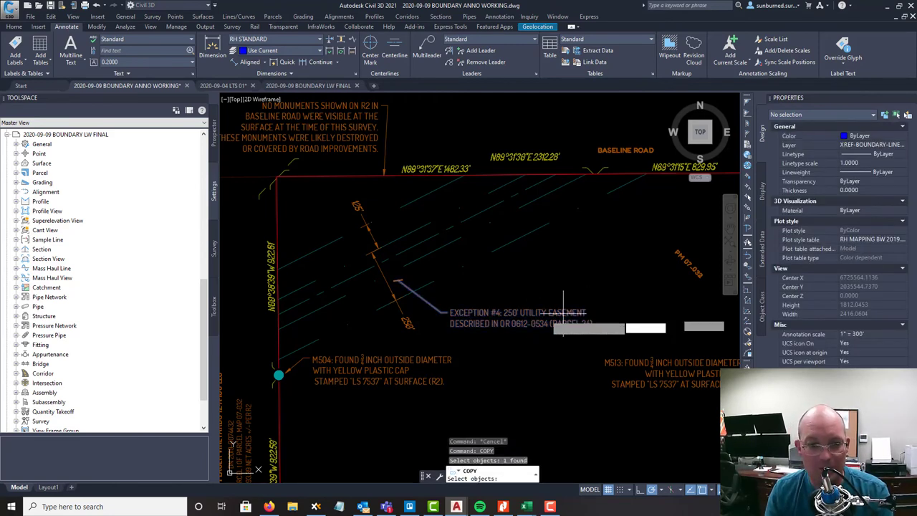
key("Return")
left_click(546, 315)
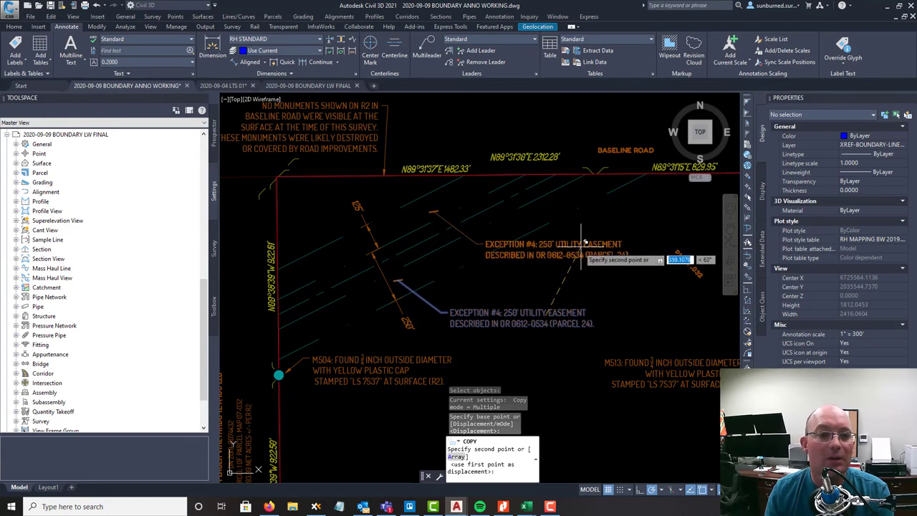
left_click(529, 267)
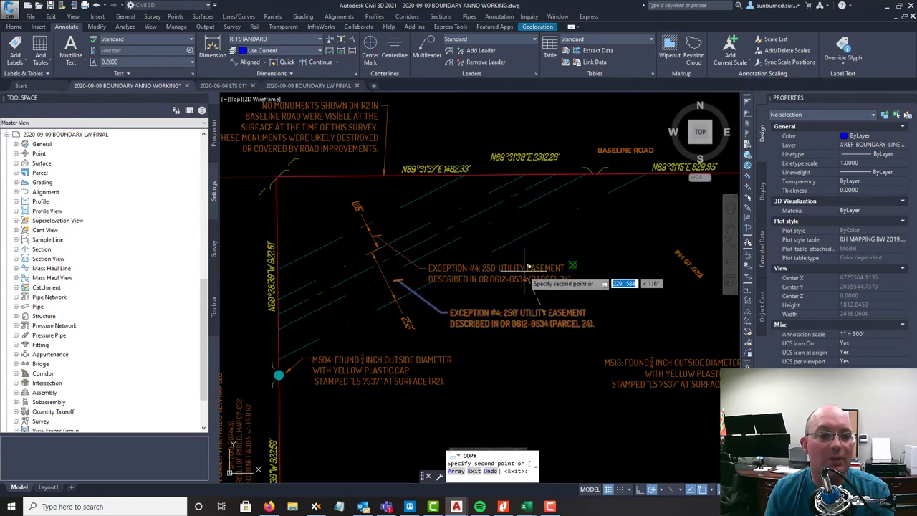
key("Escape")
- Move the copied easement leader's text east so it sits above and slightly offset from the original Exception #4 text
left_click(433, 262)
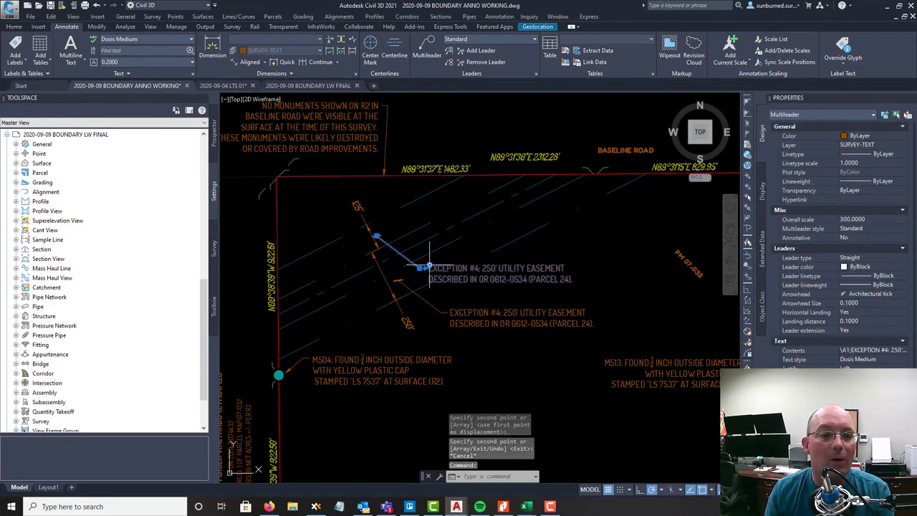
left_click(429, 267)
scroll(474, 298, "up", 2)
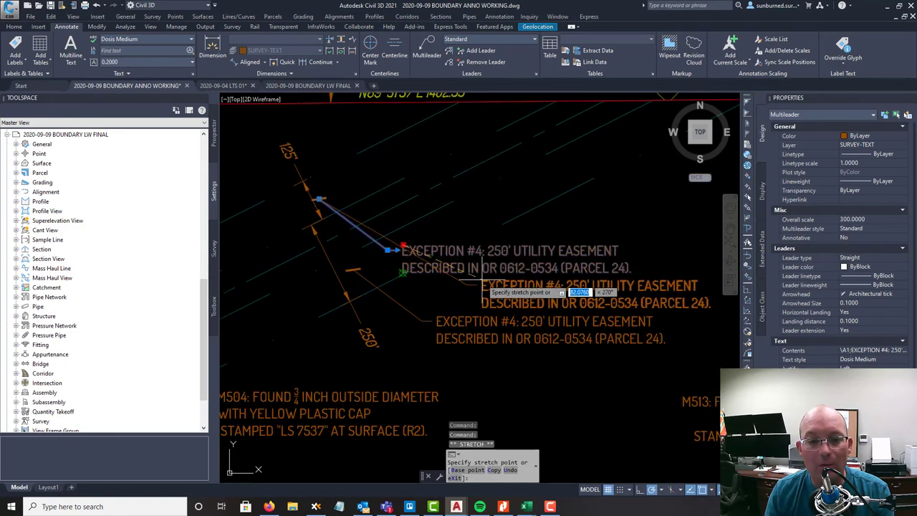
left_click(401, 276)
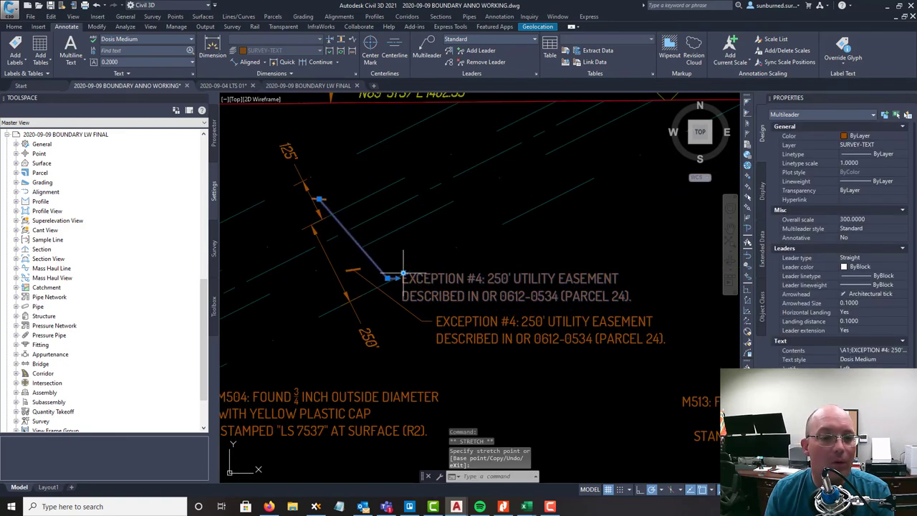
left_click(403, 274)
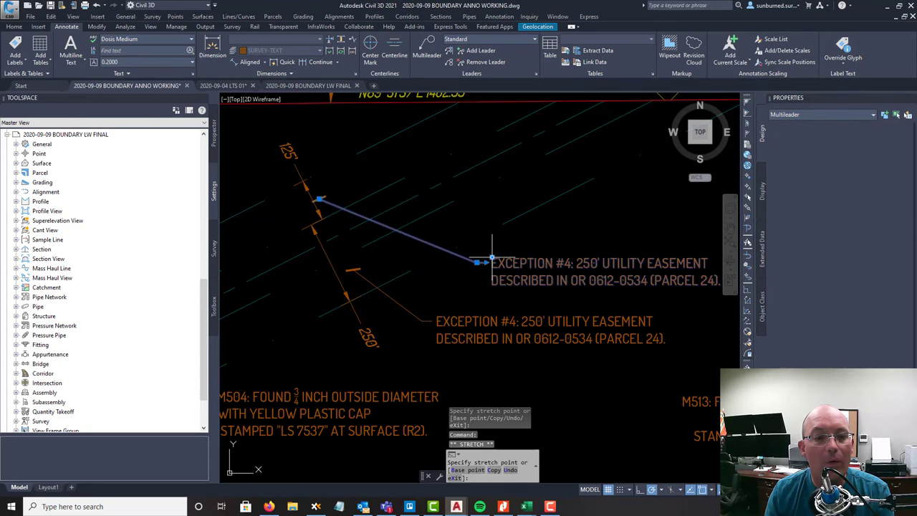
left_click(492, 258)
- Shift the copied leader's tip east, clear of the 125' dimension line but within the easement strip
left_click(319, 199)
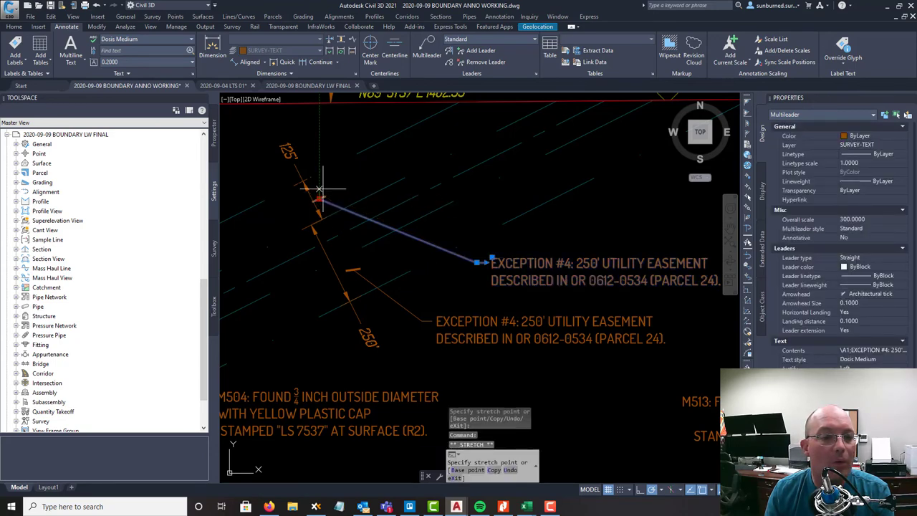
left_click(319, 199)
scroll(364, 241, "up", 6)
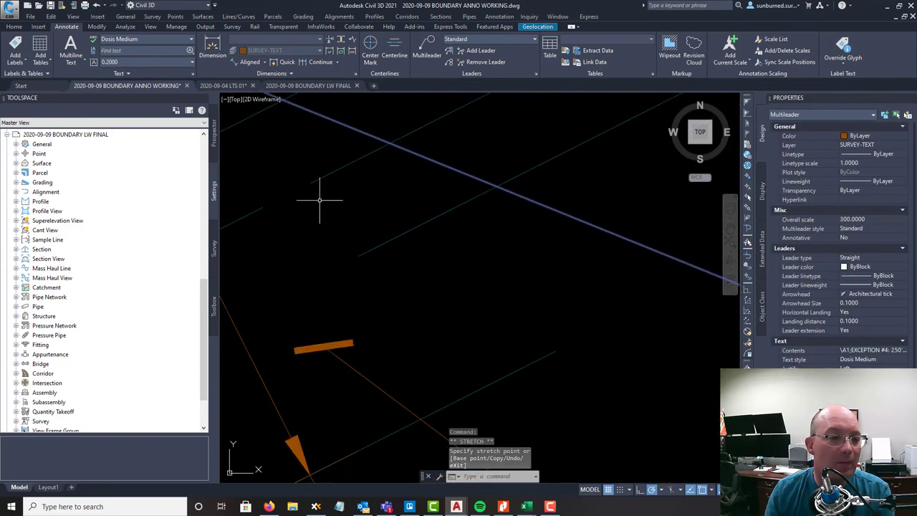
middle_click_drag(308, 188, 569, 332)
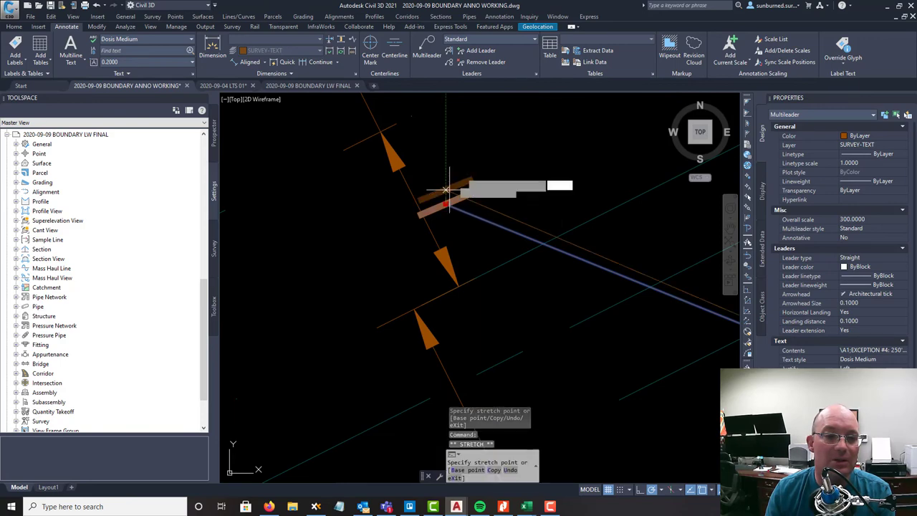
key("Escape")
key("Escape")
scroll(485, 158, "down", 5)
scroll(485, 157, "down", 2)
mouse_move(674, 261)
middle_mouse_down()
mouse_move(374, 254)
mouse_move(463, 240)
middle_mouse_up()
- Change the copied leader's text to "EXCEPTION #5: 125' UTILITY EASEMENT DESCRIBED IN OR 0911-0231." and finish the edit
left_click(428, 228)
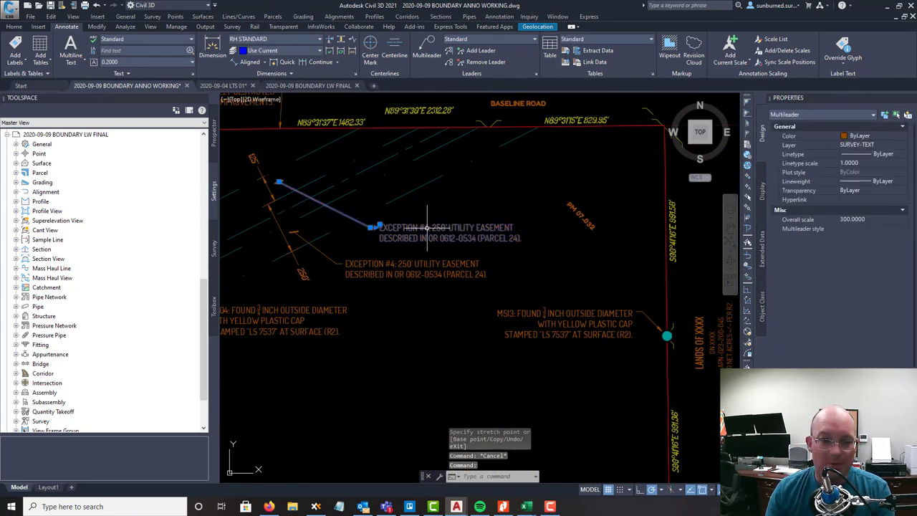
double_click(420, 228)
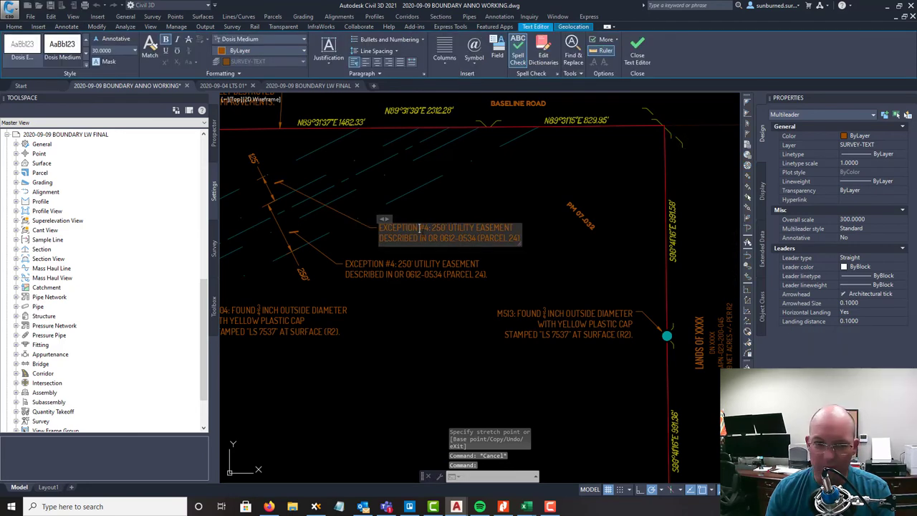
left_click(429, 228)
key("BackSpace")
type("5")
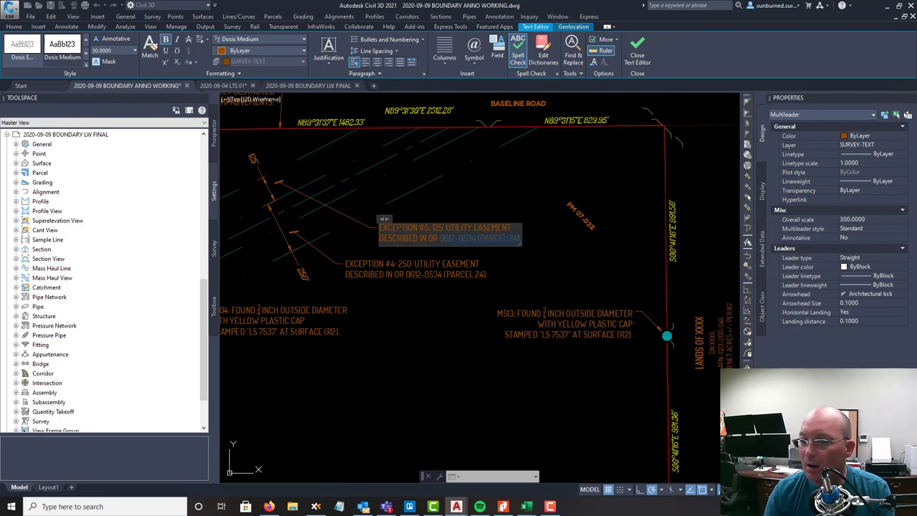
type("0911")
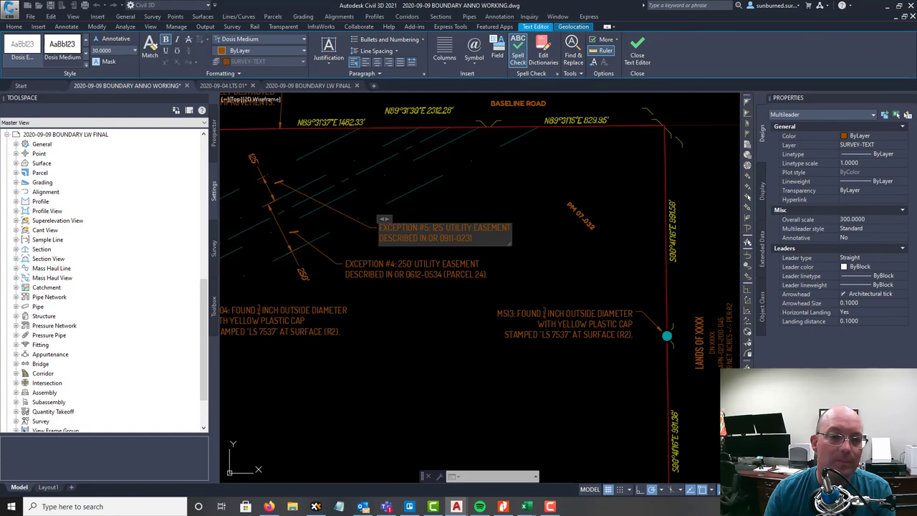
left_click(524, 243)
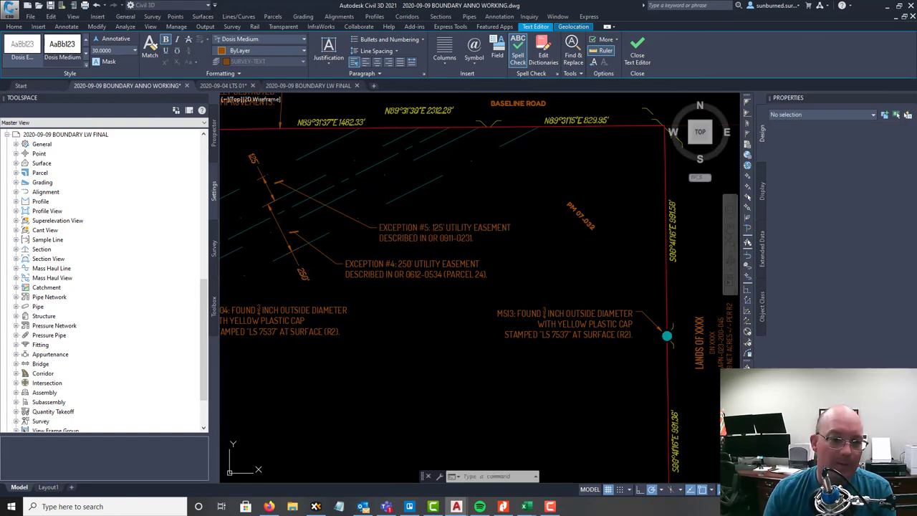
- Review the two easement leaders and the annotation around the whole boundary, from Baseline Road to the south line
scroll(399, 186, "down", 2)
scroll(432, 203, "up", 4)
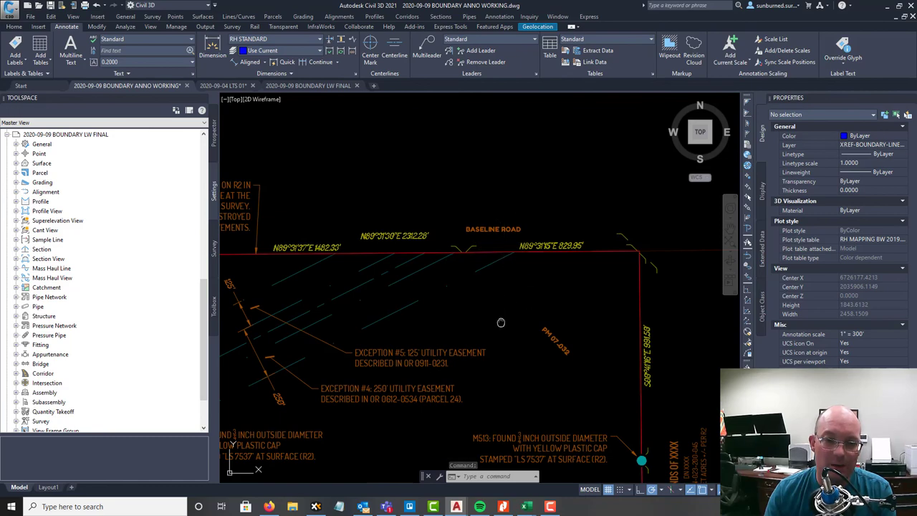
mouse_move(501, 323)
middle_mouse_down()
mouse_move(596, 262)
mouse_move(594, 237)
mouse_move(594, 264)
mouse_move(564, 251)
middle_mouse_up()
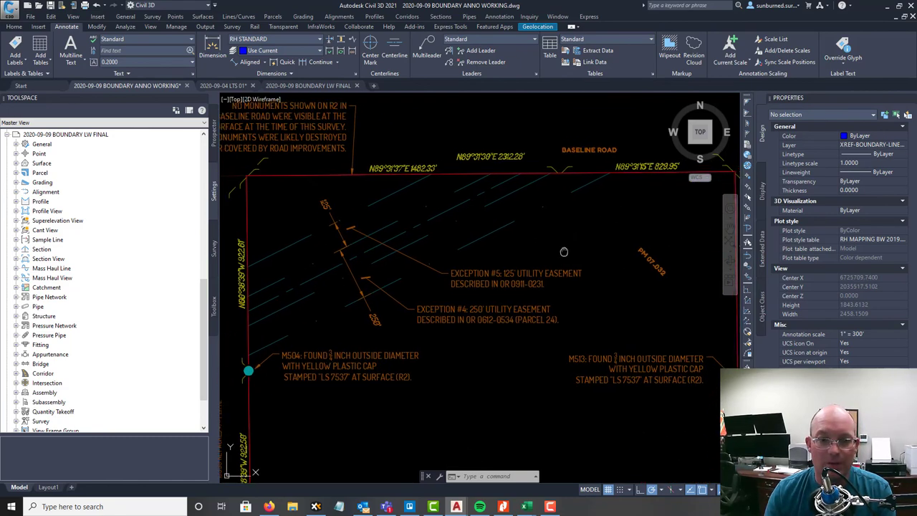
mouse_move(287, 85)
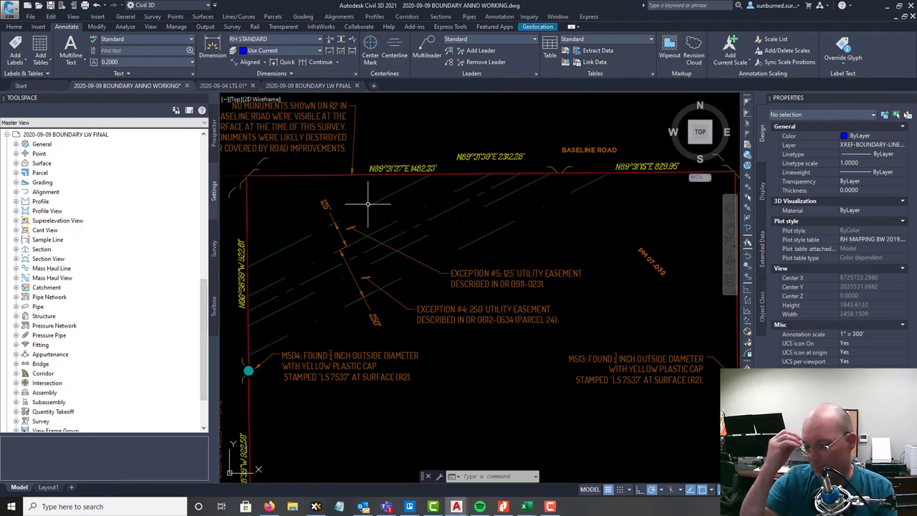
mouse_move(368, 204)
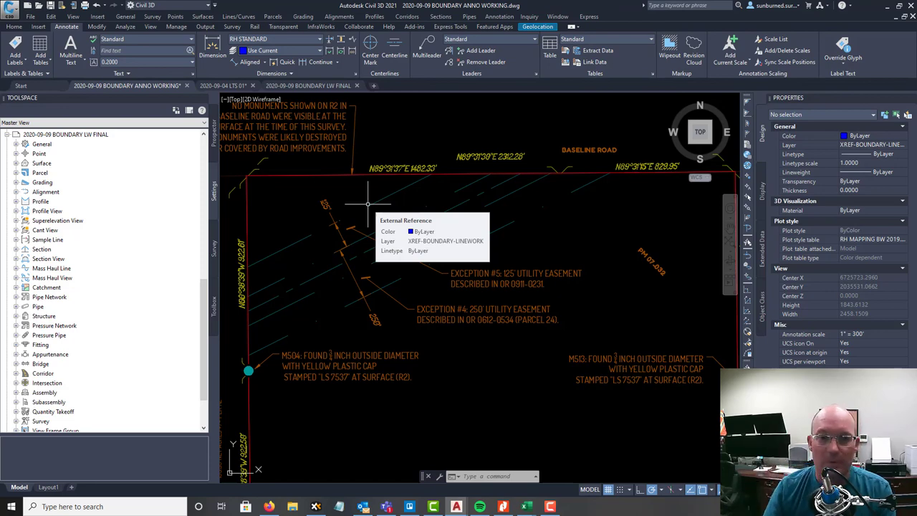
mouse_move(607, 223)
middle_mouse_down()
mouse_move(634, 221)
mouse_move(569, 235)
middle_mouse_up()
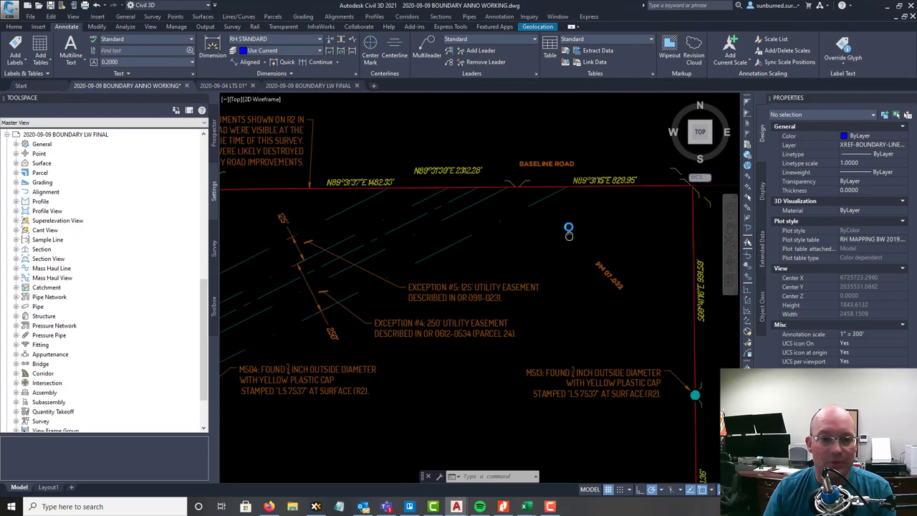
scroll(568, 229, "down", 5)
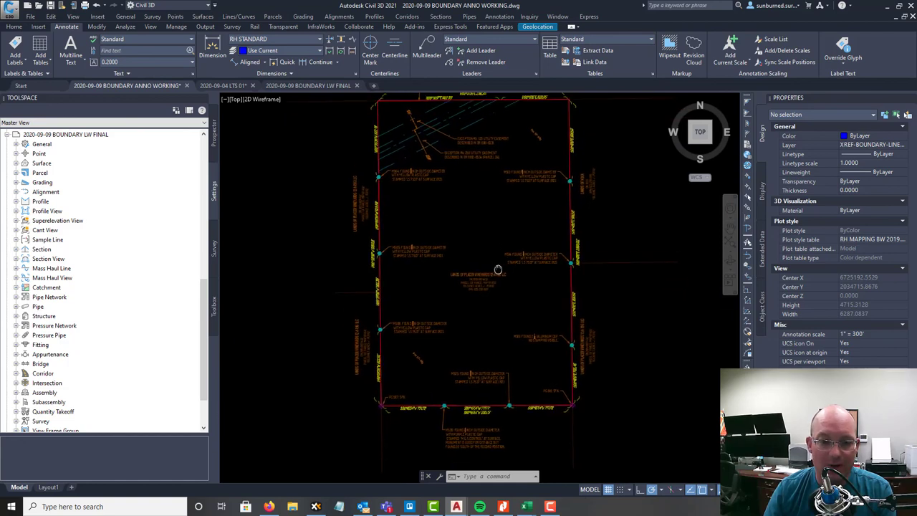
mouse_move(498, 269)
middle_mouse_down()
mouse_move(495, 281)
mouse_move(490, 251)
mouse_move(485, 321)
middle_mouse_up()
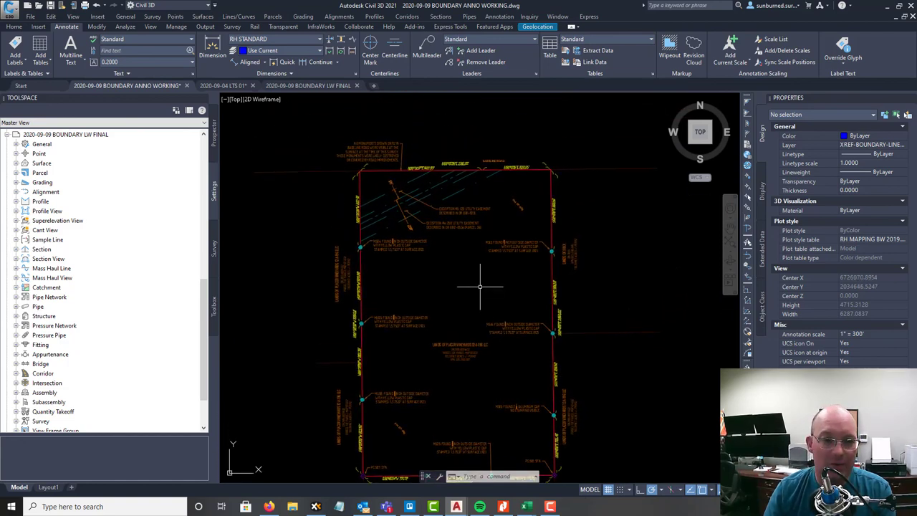
scroll(476, 278, "up", 4)
scroll(477, 277, "down", 3)
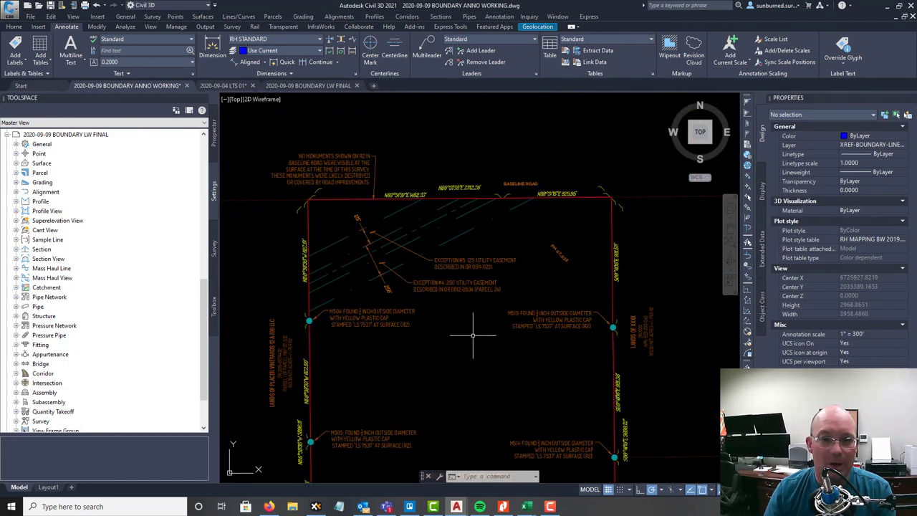
scroll(476, 332, "up", 1)
middle_click_drag(449, 372, 451, 272)
middle_click_drag(463, 391, 469, 292)
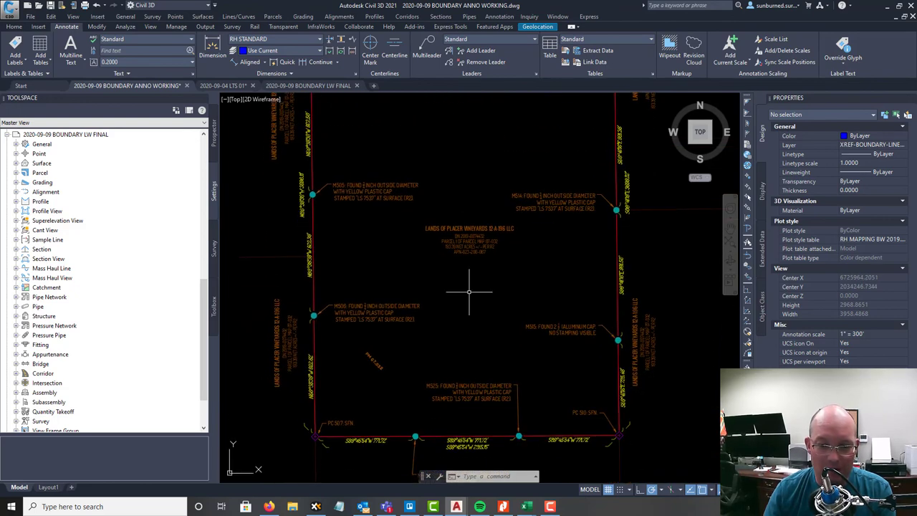
scroll(467, 373, "down", 2)
mouse_move(470, 374)
middle_mouse_down()
mouse_move(470, 342)
mouse_move(466, 362)
middle_mouse_up()
mouse_move(470, 326)
middle_mouse_down()
mouse_move(467, 370)
mouse_move(466, 359)
middle_mouse_up()
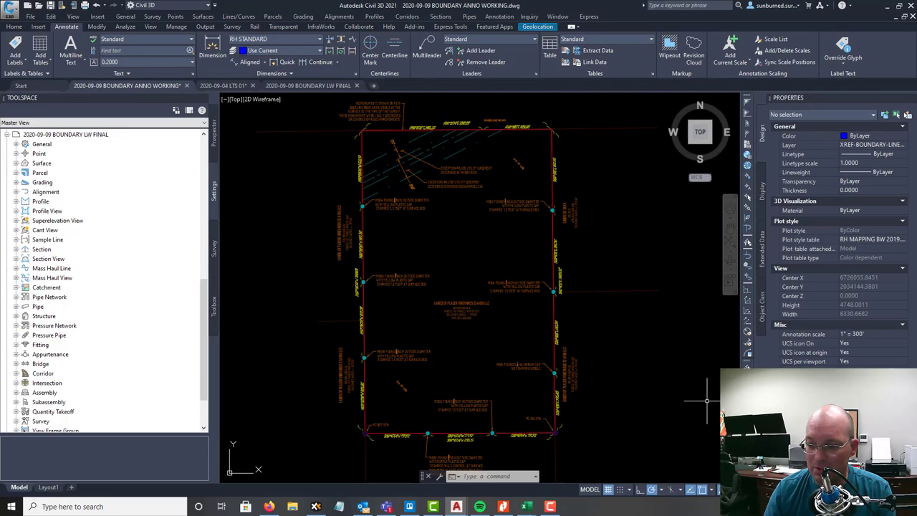